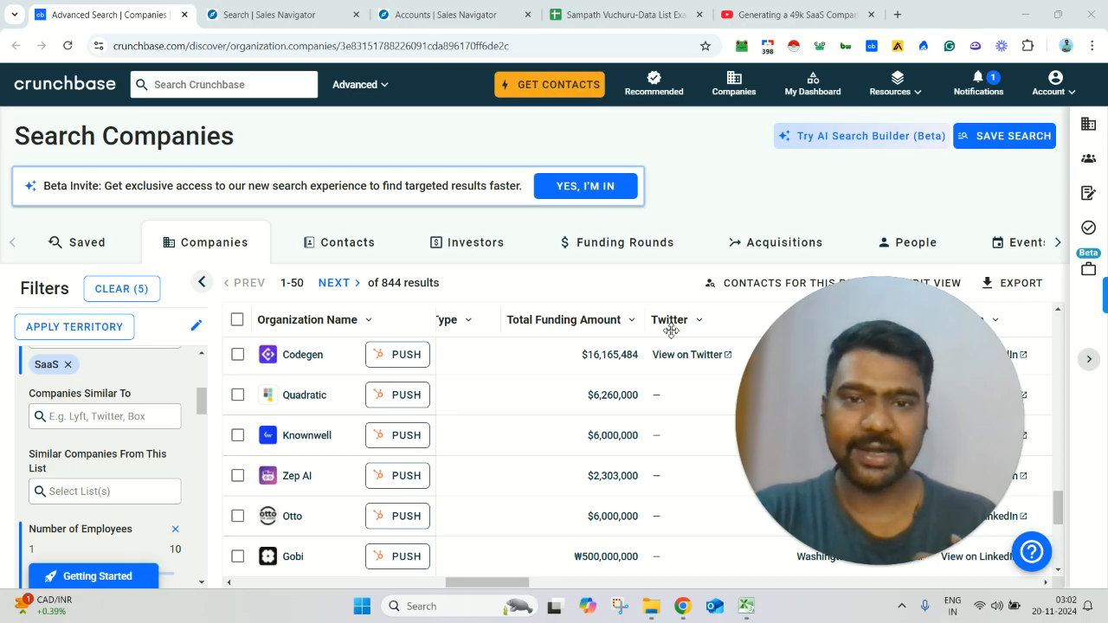
Step: Review the YouTube video on the BuiltWith Pro SaaS report, the example data list spreadsheet and the Sales Navigator lead search
click(819, 12)
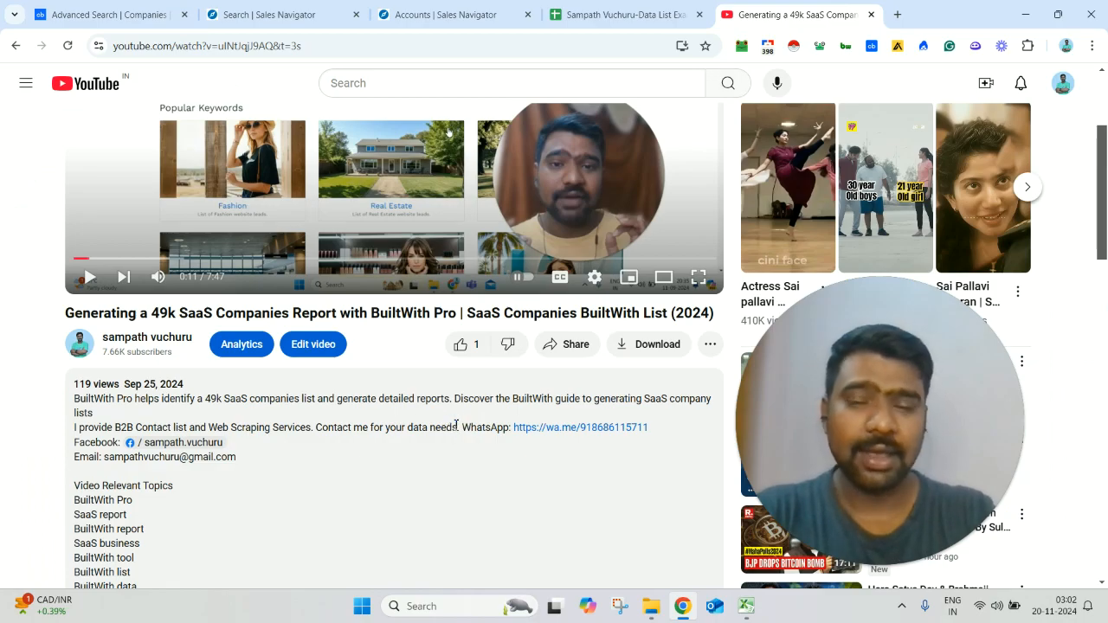
click(595, 19)
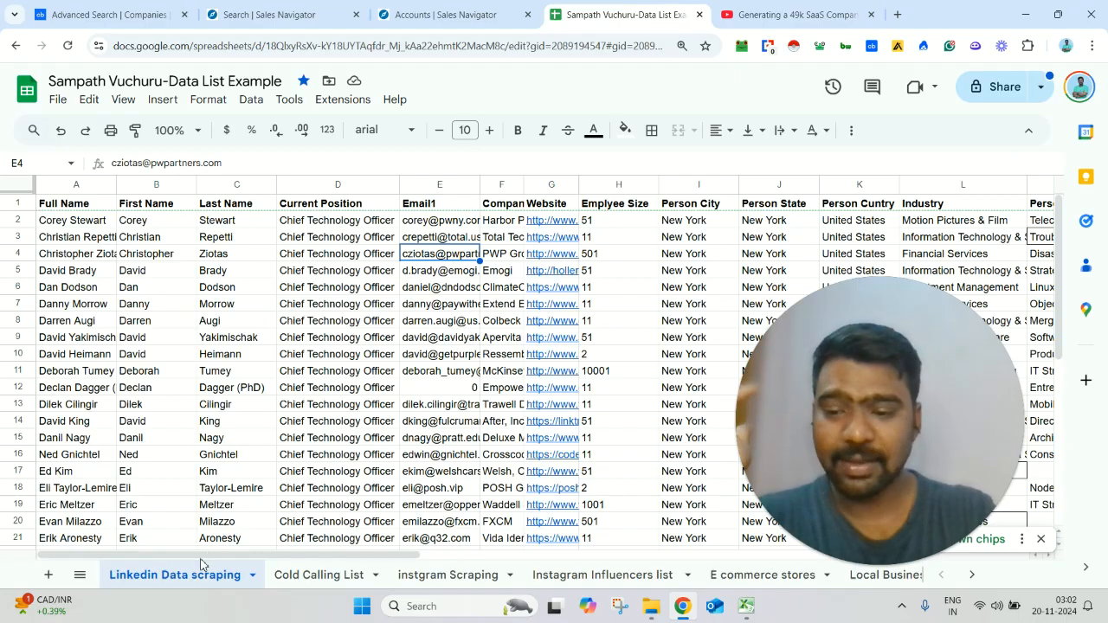
click(277, 14)
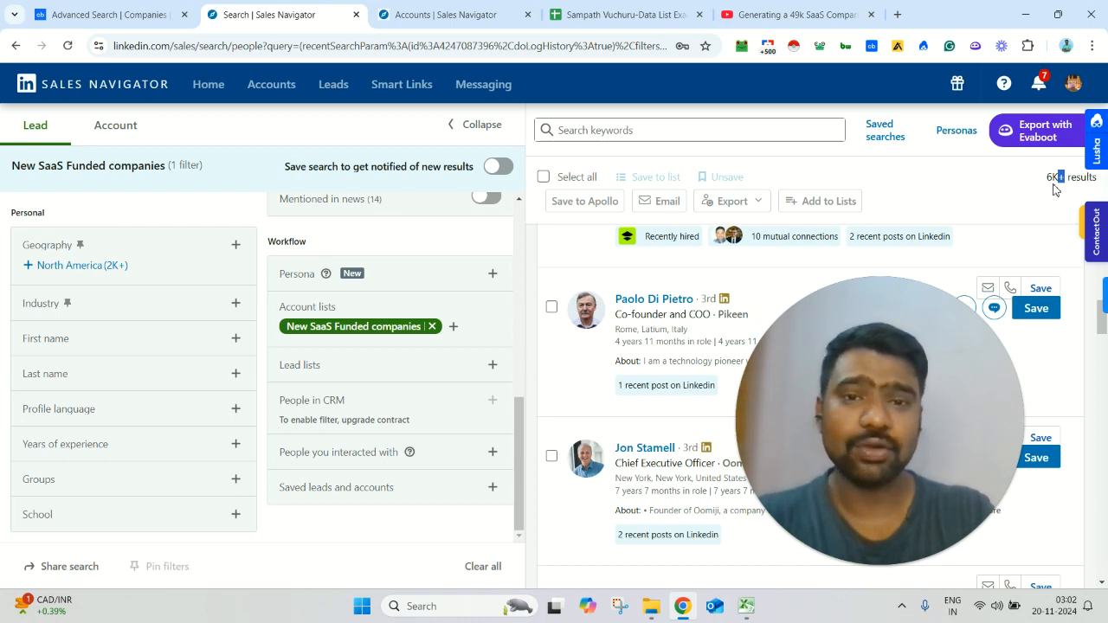
Step: Switch to the example data list spreadsheet and view the Cold Calling List, instgram Scraping, Instagram Influencers list and E commerce stores sheets
click(645, 7)
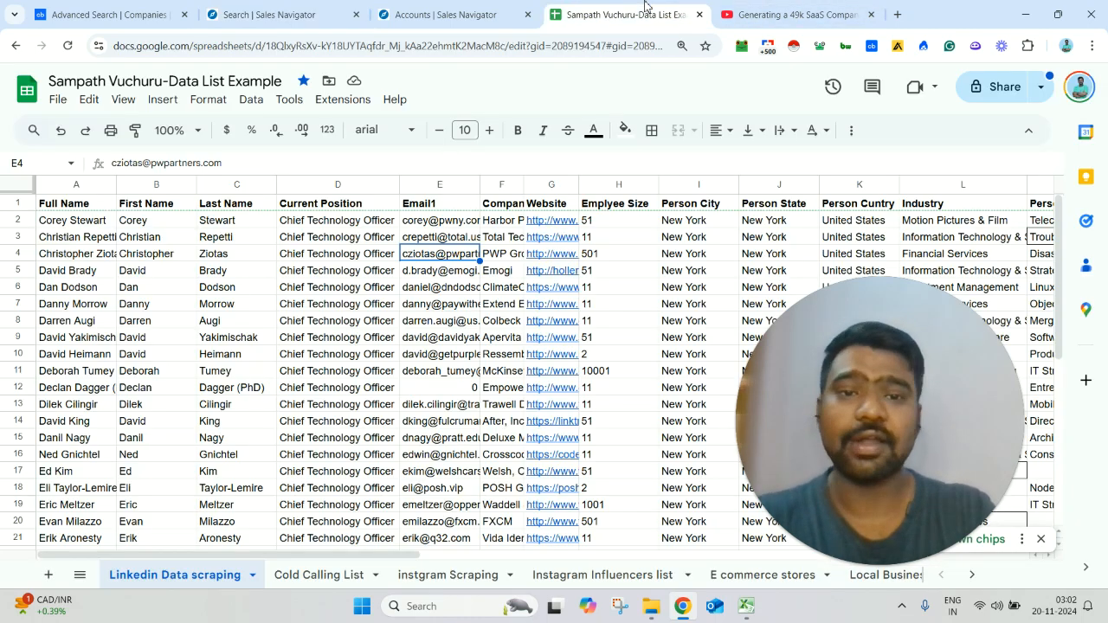
click(319, 575)
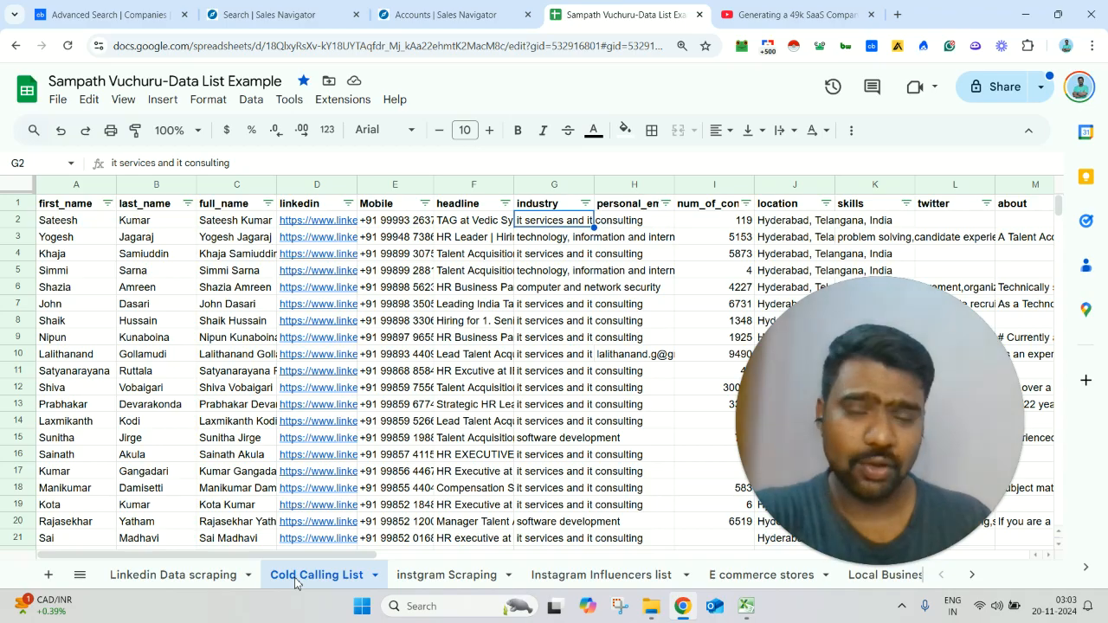
click(466, 575)
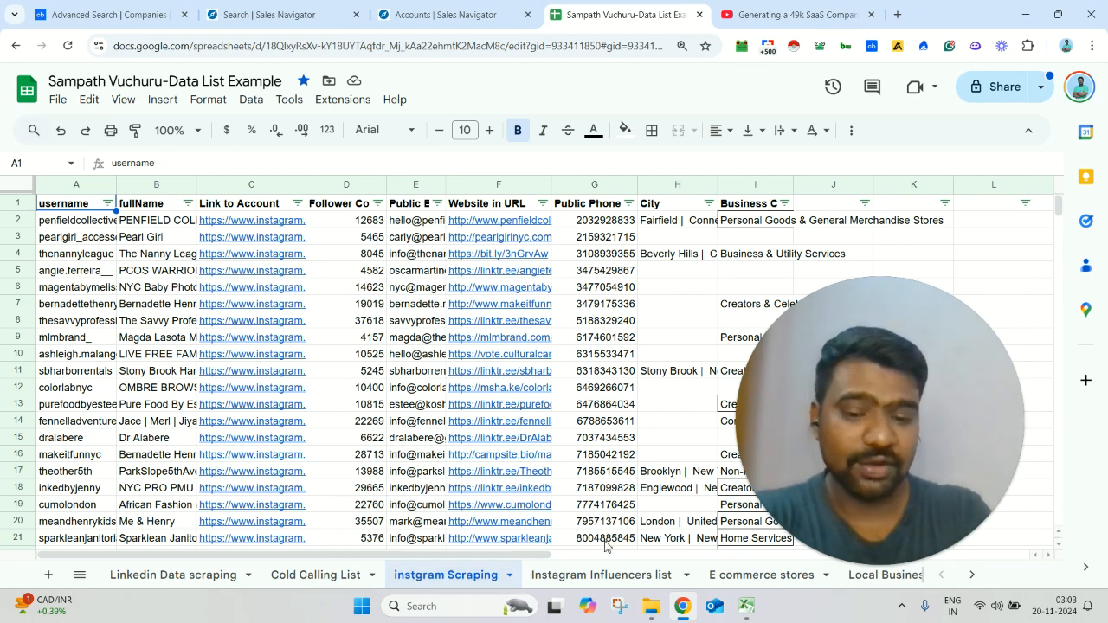
click(600, 575)
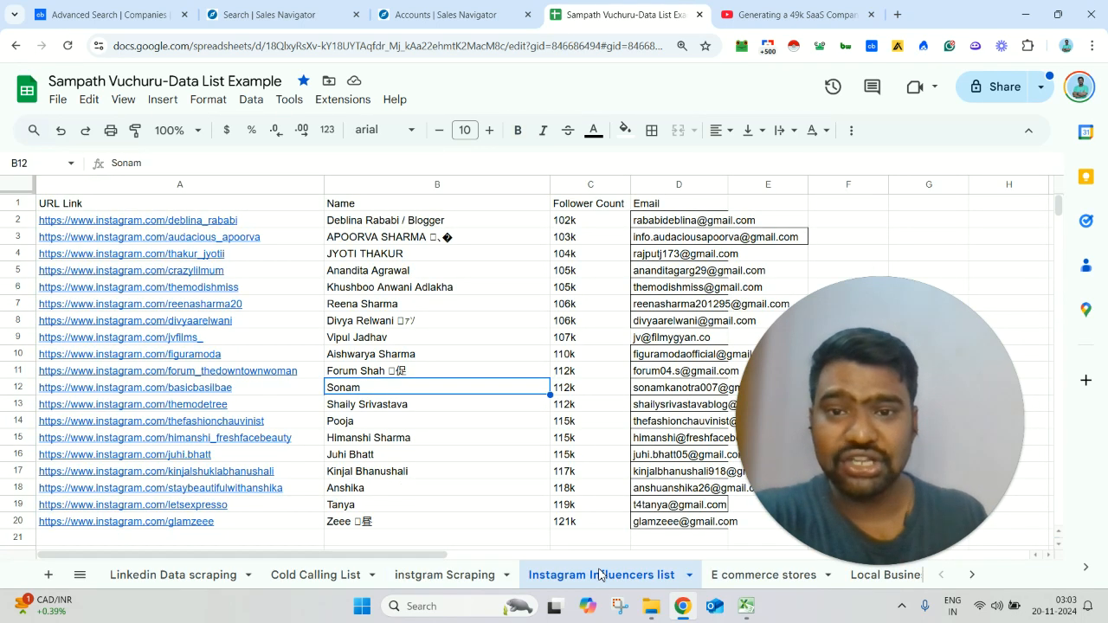
click(87, 574)
click(185, 464)
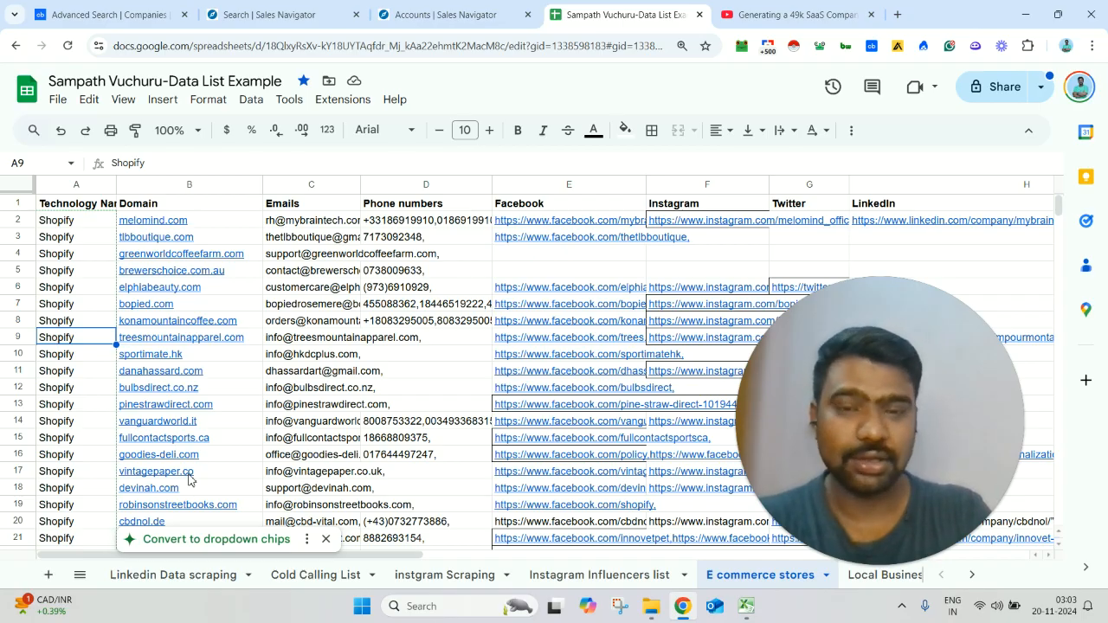
Step: Open the Local Business List sheet and examine the fields along row 8 through to the country column
click(79, 575)
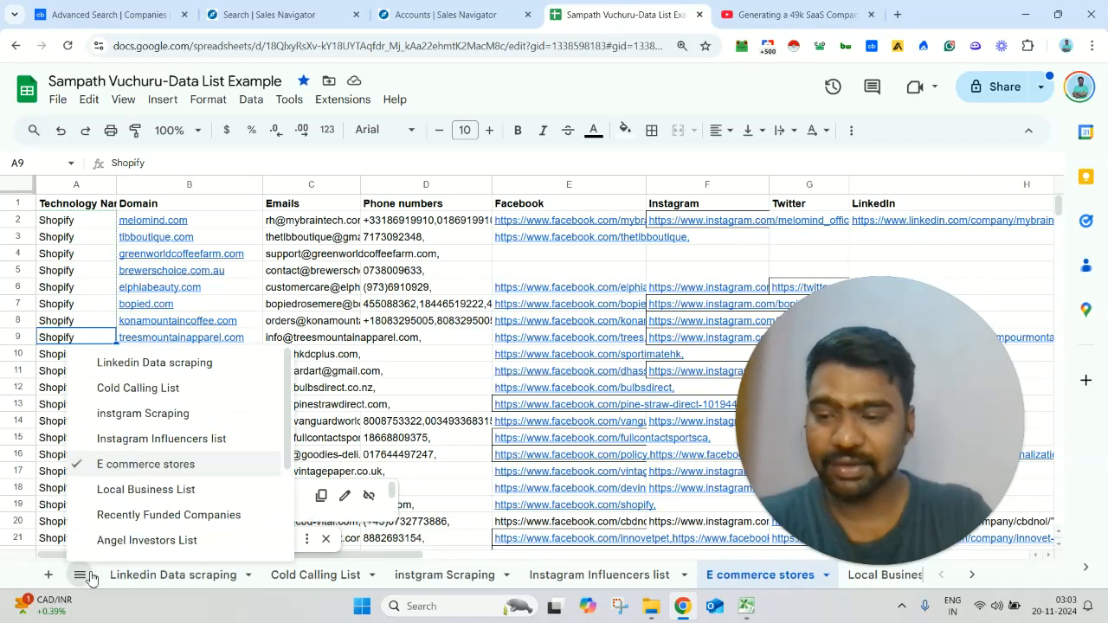
click(167, 496)
click(247, 325)
key(Left)
key(Left)
key(Left)
key(Left)
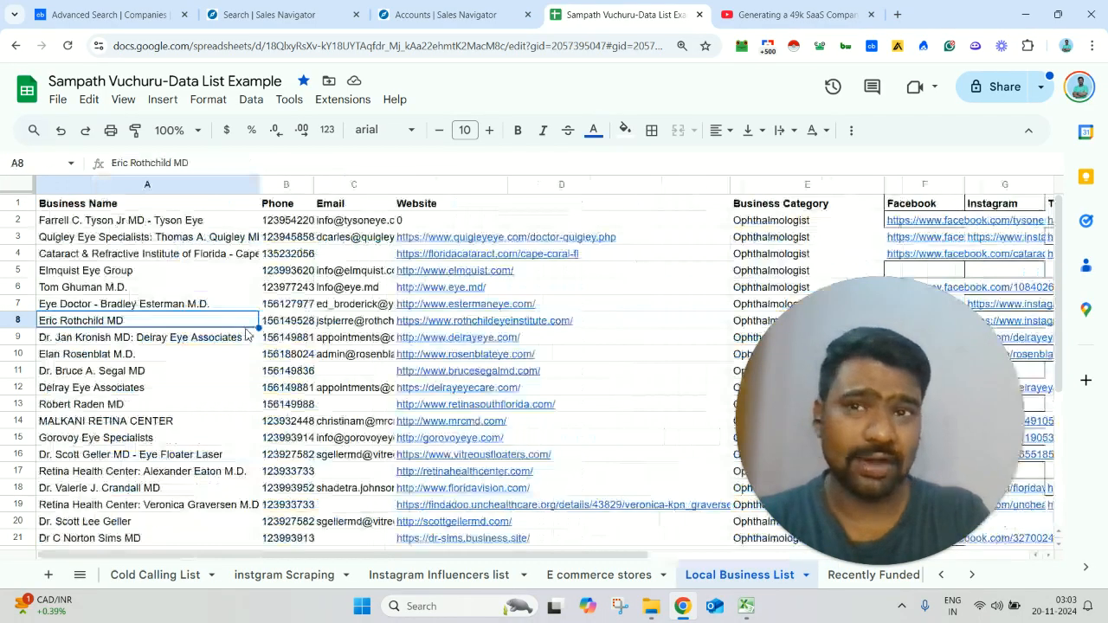
key(Right)
key(Right)
key(Right)
key(Right)
key(Right)
key(Right)
key(Right)
key(Right)
key(Right)
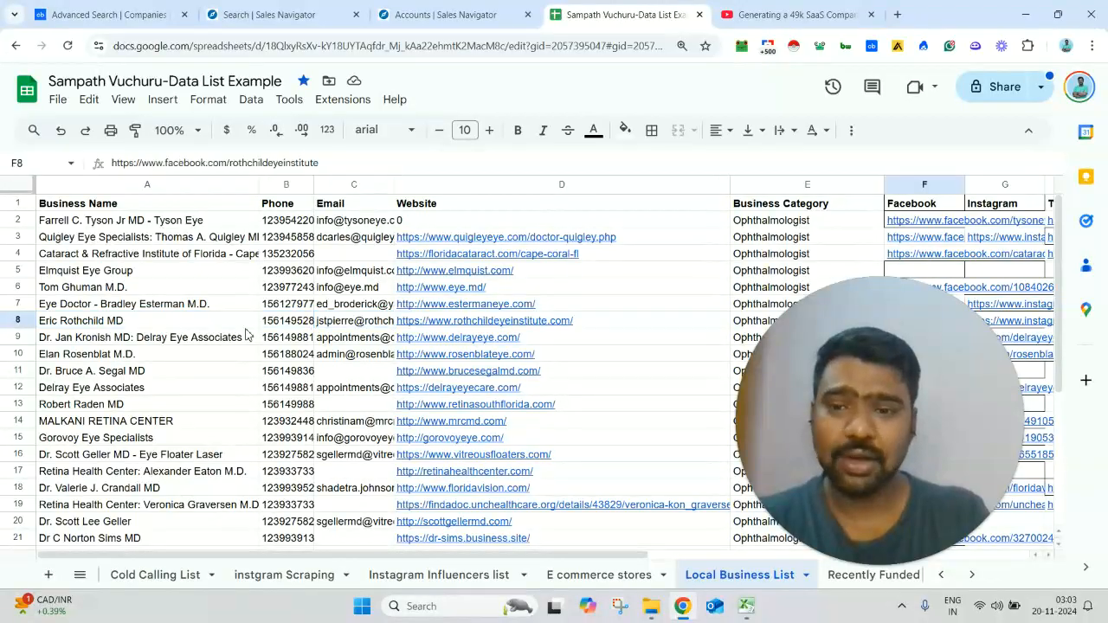
key(Right)
key(Left)
key(Left)
key(Left)
key(Left)
key(Left)
key(Left)
key(Left)
key(Left)
key(Left)
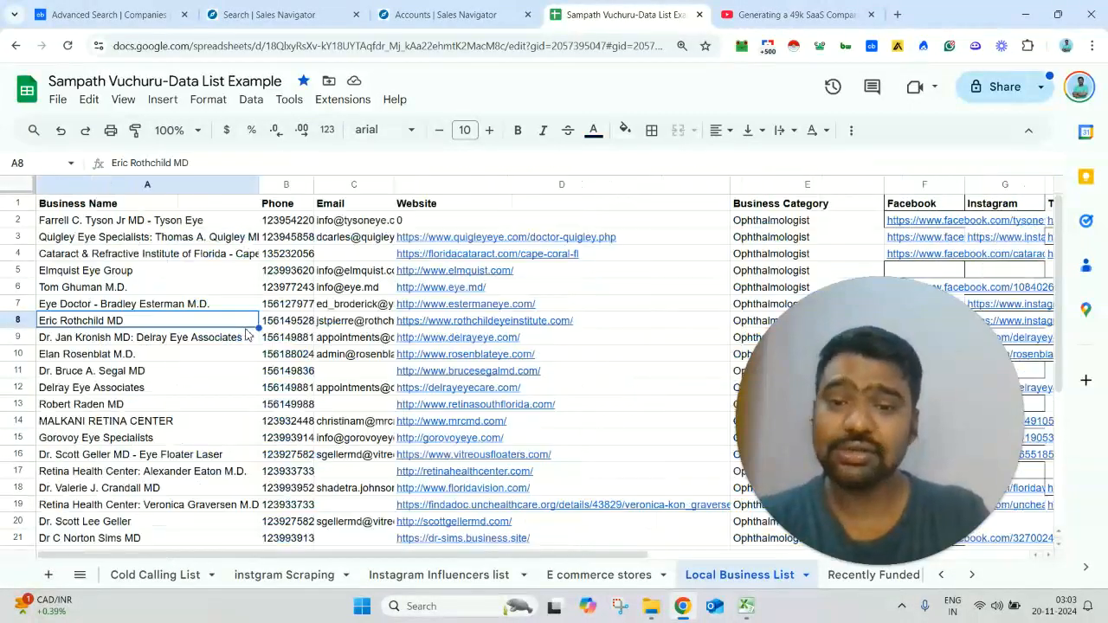
key(ctrl+Right)
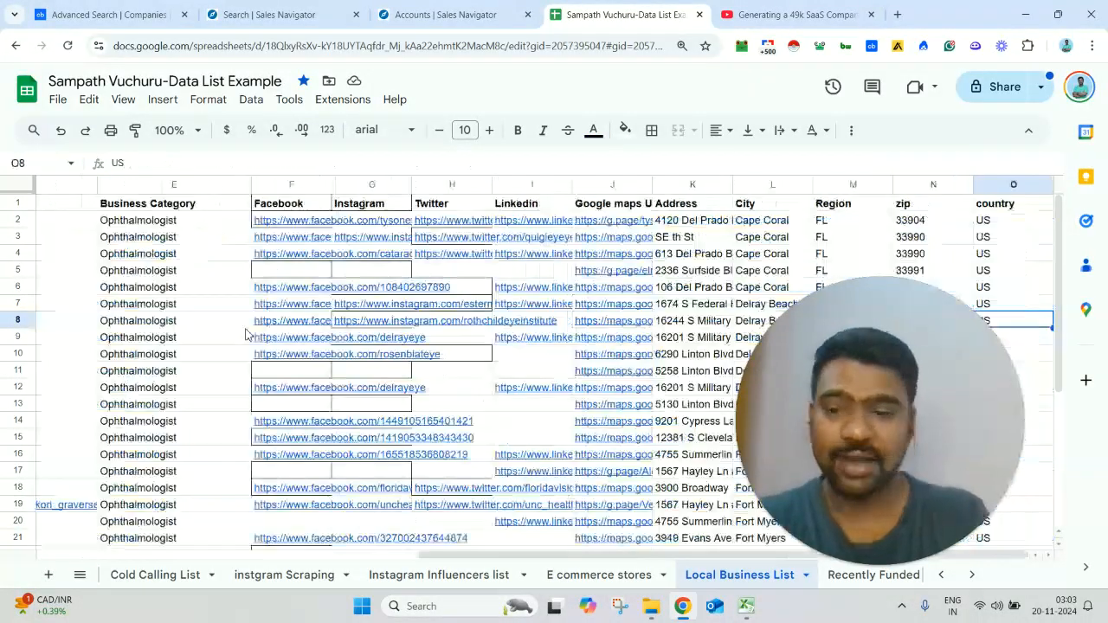
Step: Open the Recently Funded Companies sheet and examine the fields along row 9 through to column M
click(90, 582)
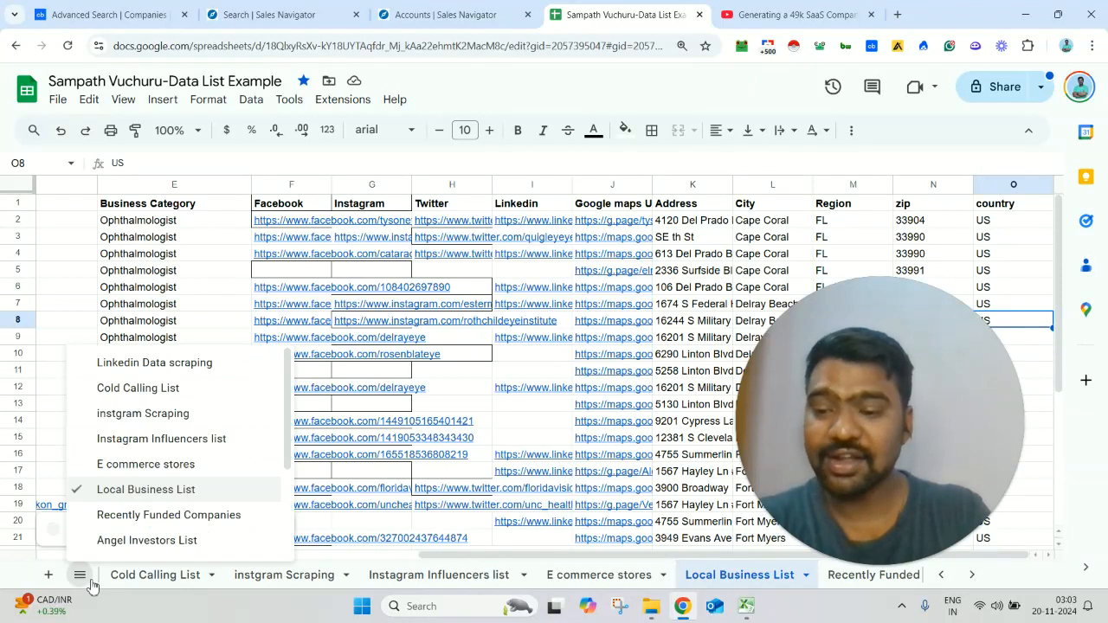
click(143, 515)
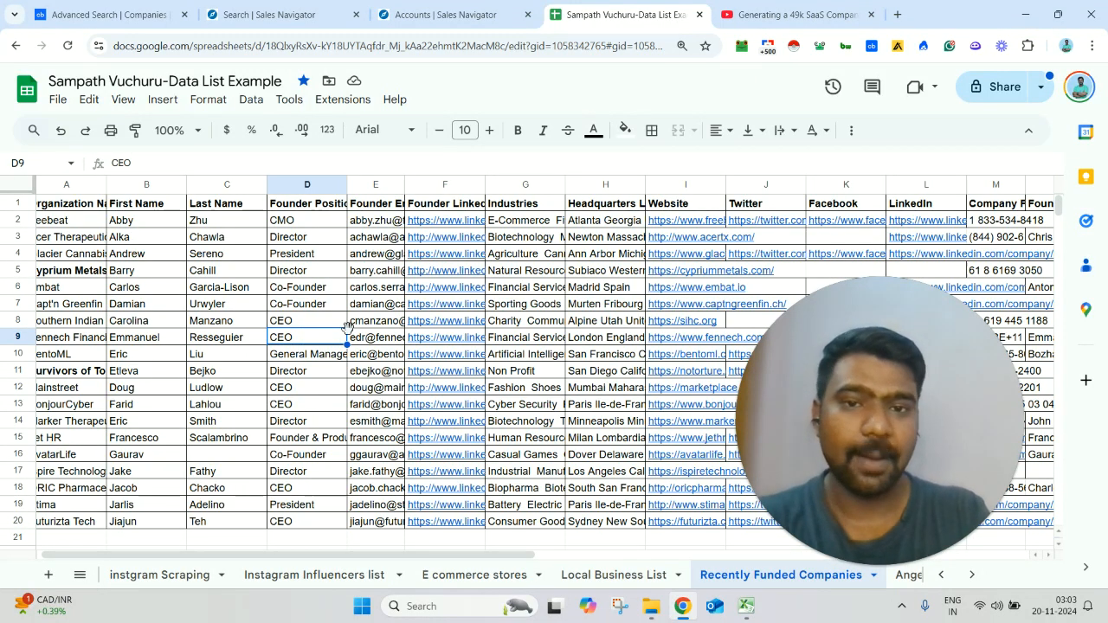
key(Right)
key(Right)
key(Right)
key(Right)
key(Right)
key(Right)
key(Right)
key(Right)
key(Right)
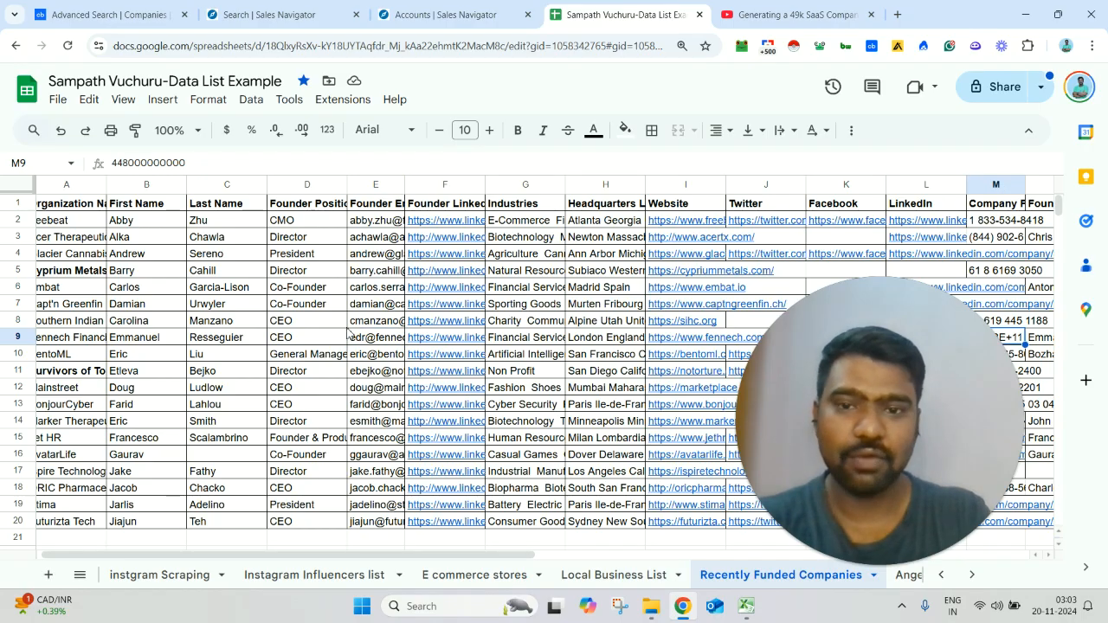
Step: Open the Angel Investors List sheet and view the phone entry in cell E4
click(91, 576)
click(130, 603)
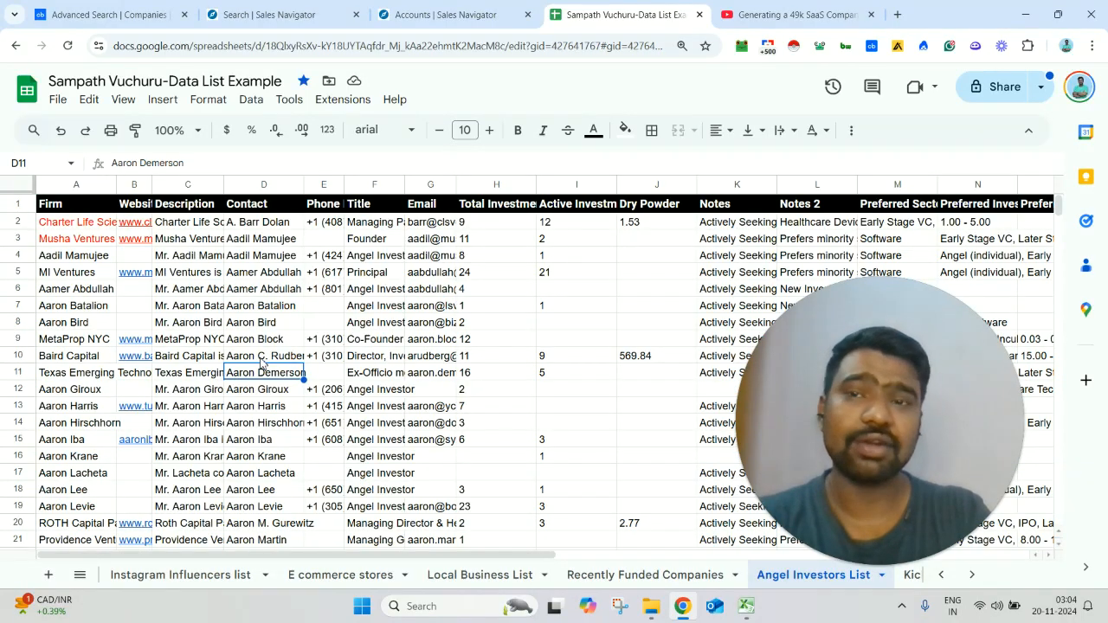
click(343, 261)
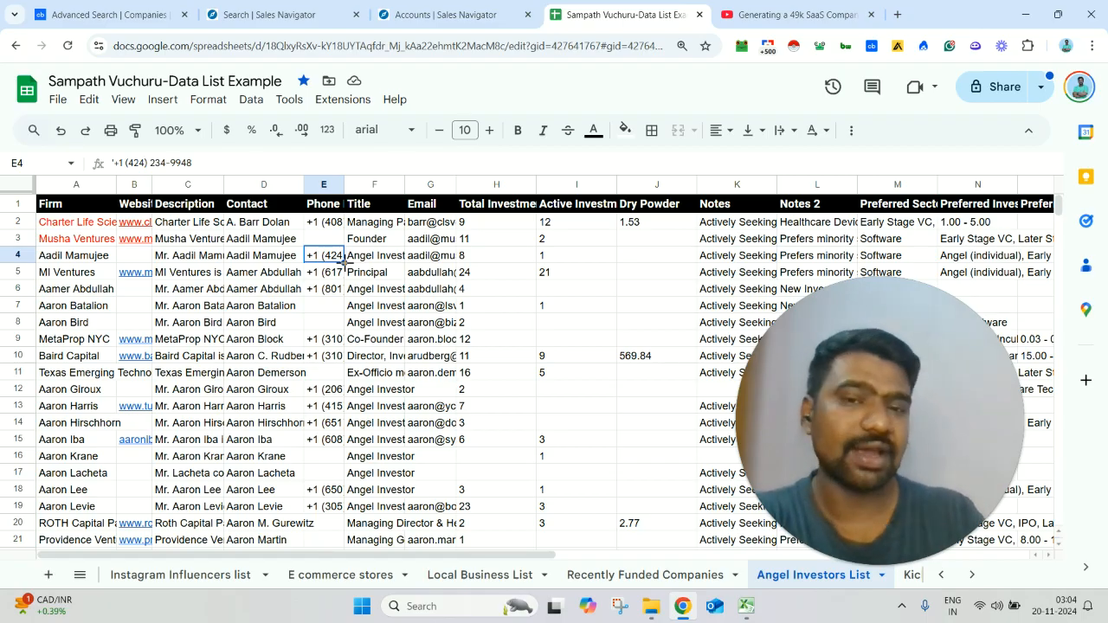
Step: Open the Yellow pages data sheet and view the listing link in cell A11
click(80, 574)
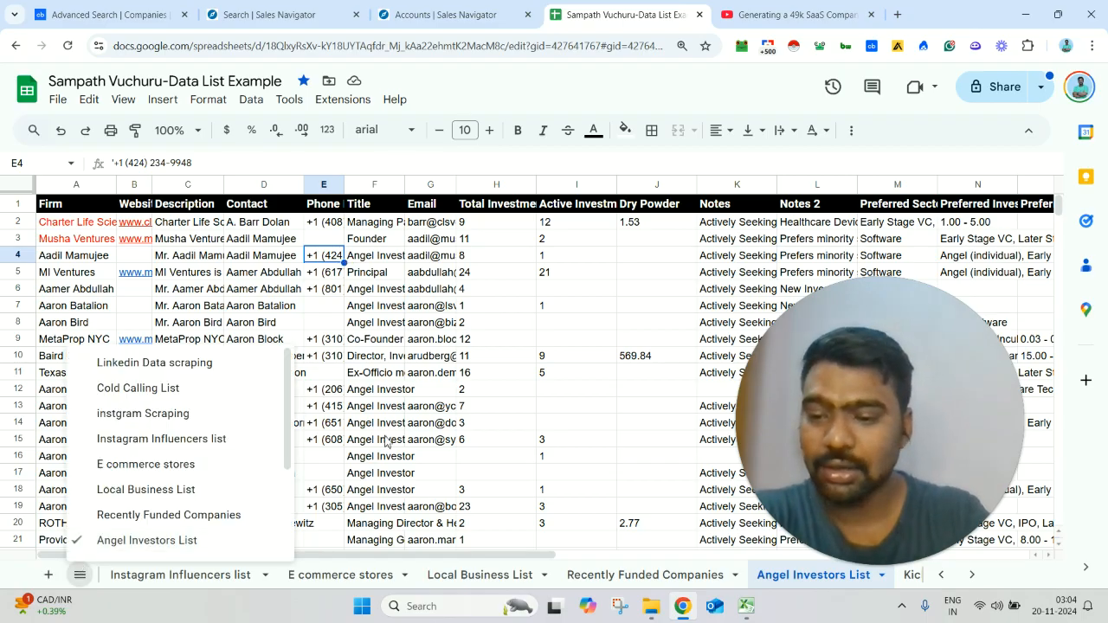
scroll(217, 446, down, 3)
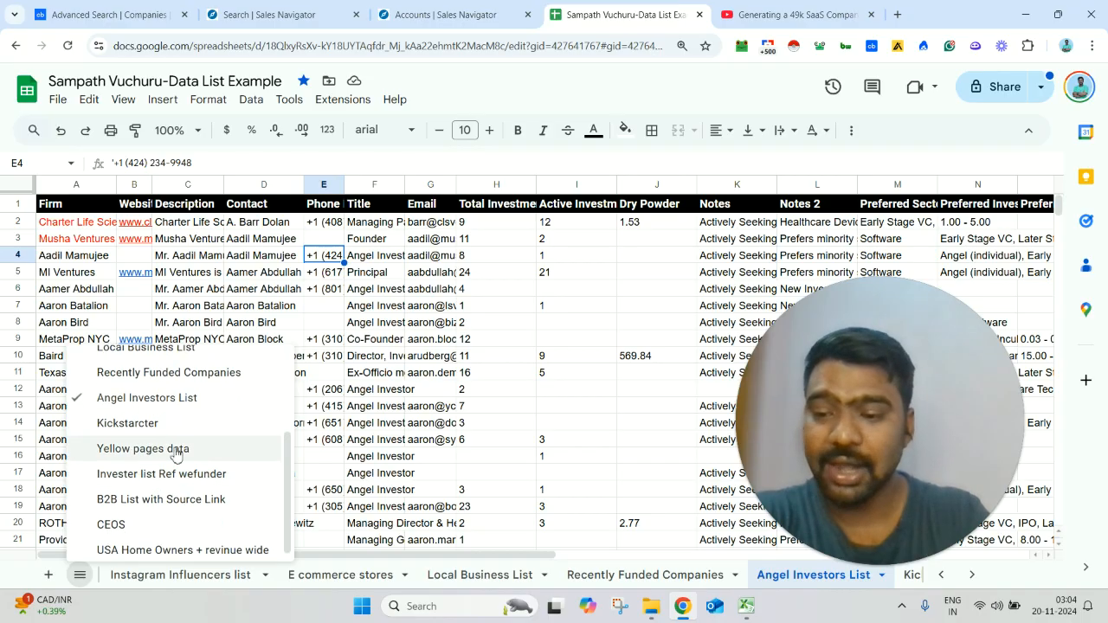
click(173, 449)
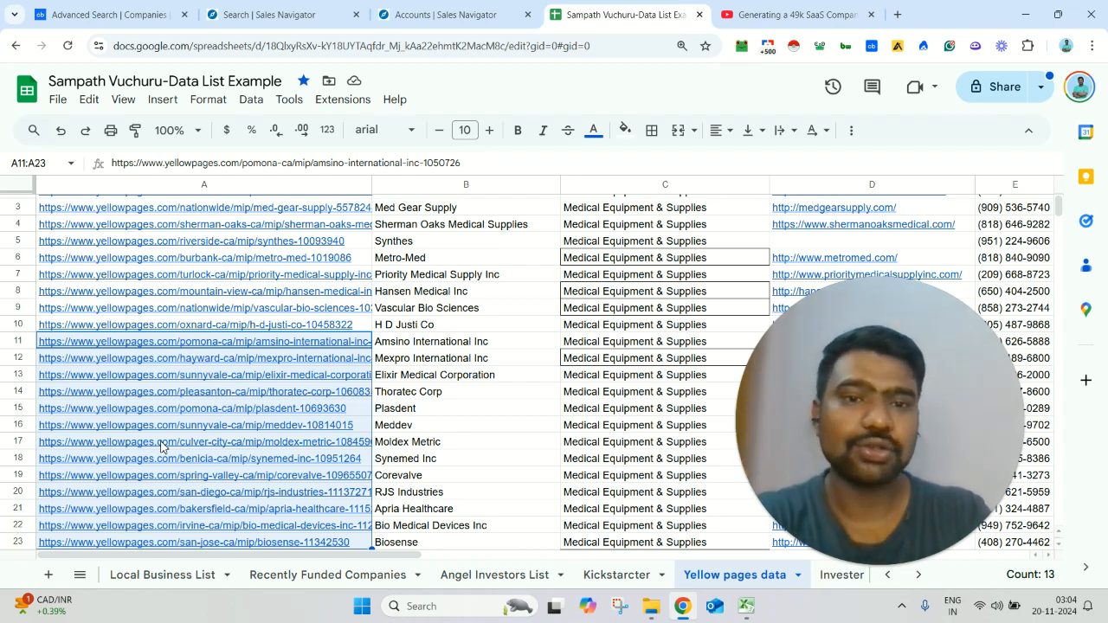
click(370, 343)
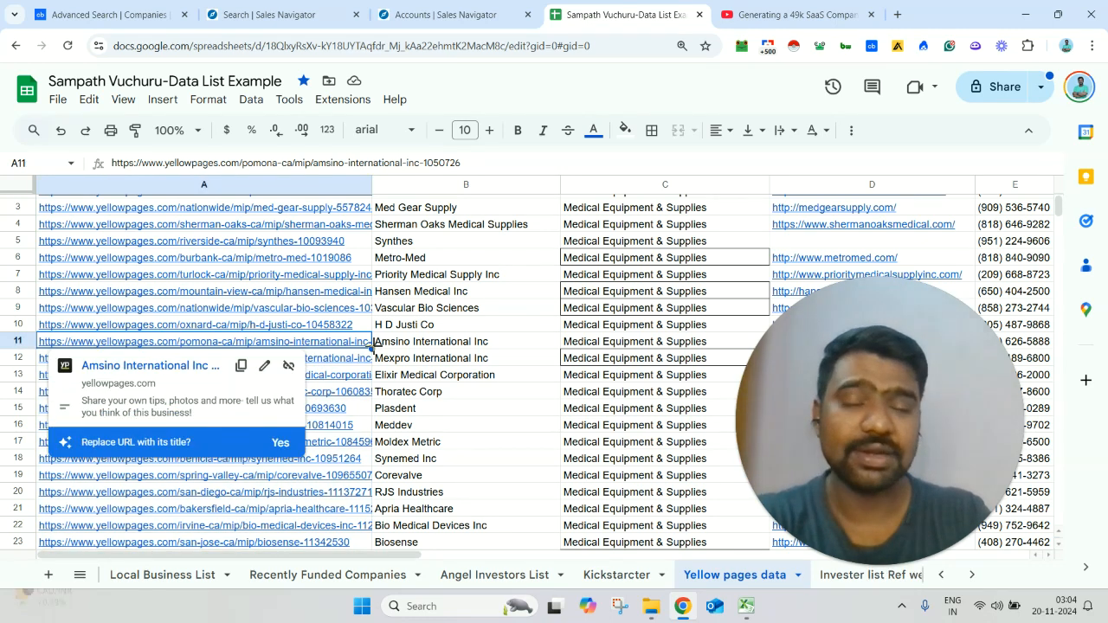
Step: Return to the BuiltWith Pro video page on YouTube and highlight the services and contact lines in its description
click(794, 14)
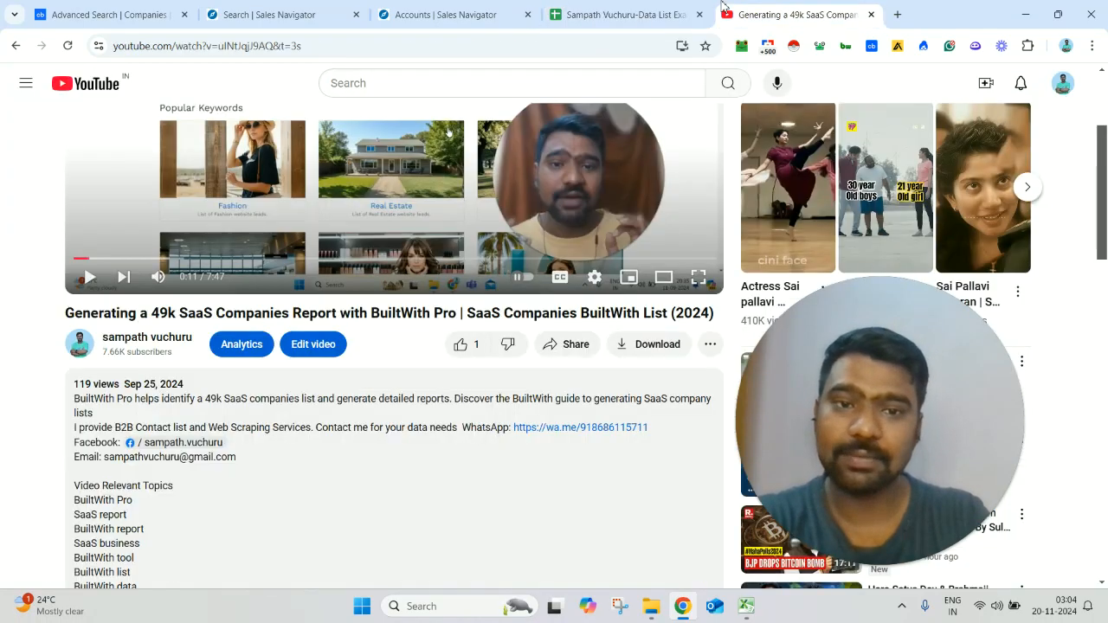
drag(94, 406, 471, 427)
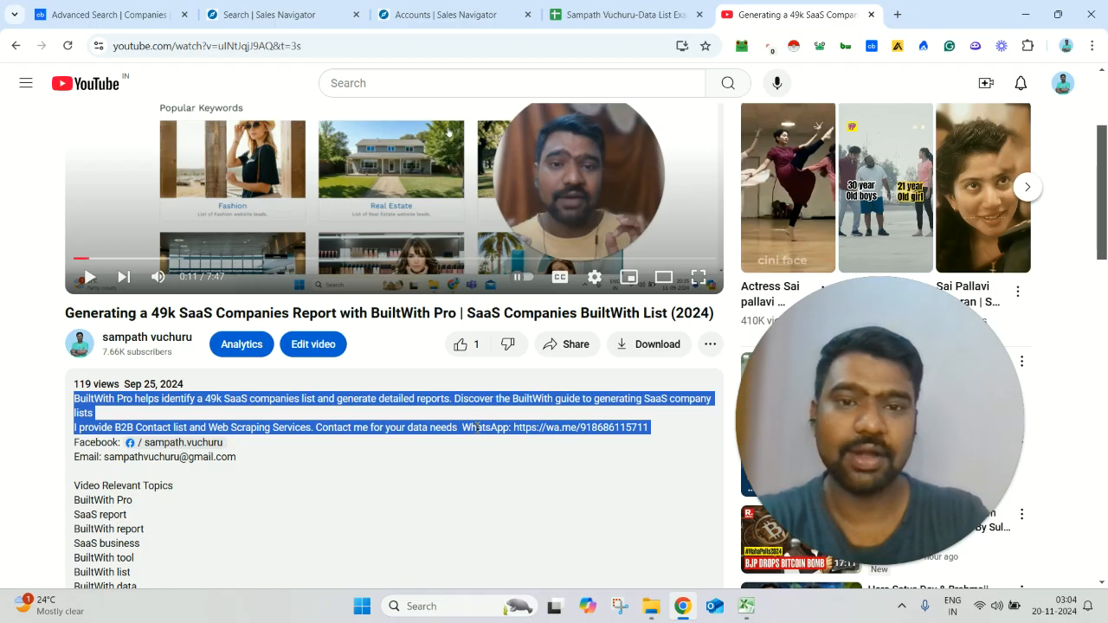
Step: Switch to the Crunchbase company search and highlight the total number of results
click(63, 6)
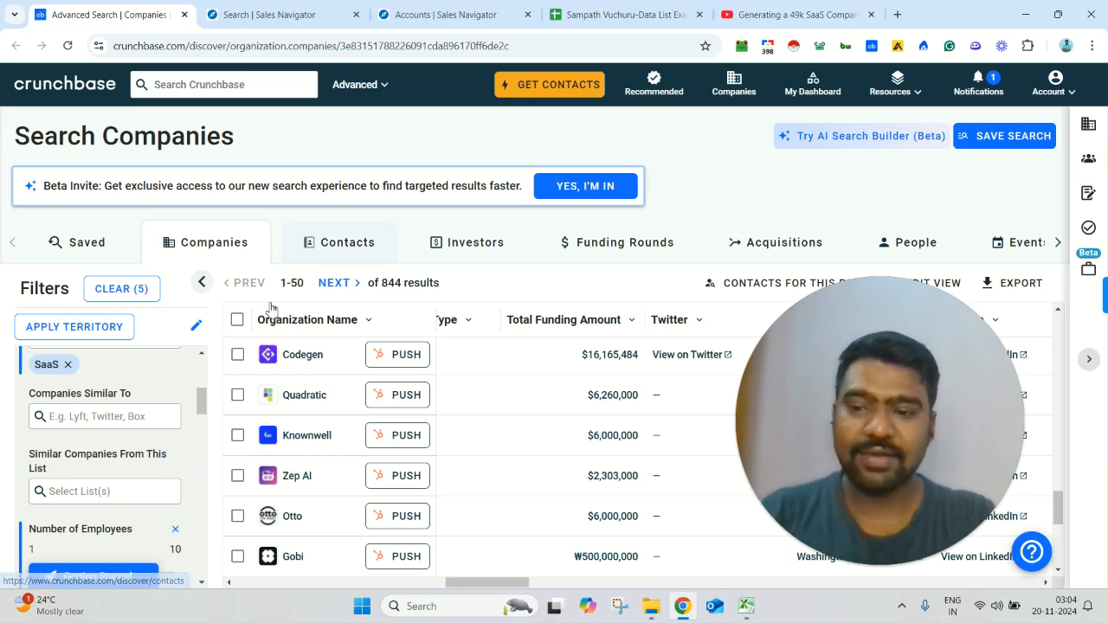
mouse_move(202, 401)
mouse_down()
mouse_move(206, 374)
mouse_move(206, 402)
mouse_up()
triple_click(463, 292)
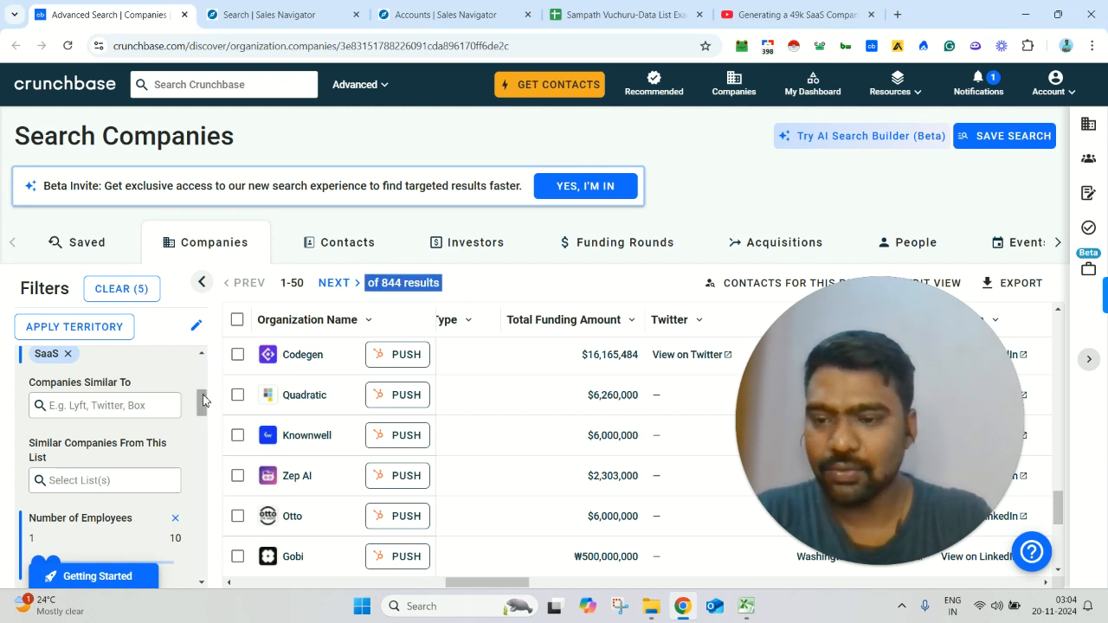
Step: Review the Overview filters, examining the SaaS industry filter and highlighting the Headquarters Location label
drag(202, 404, 202, 362)
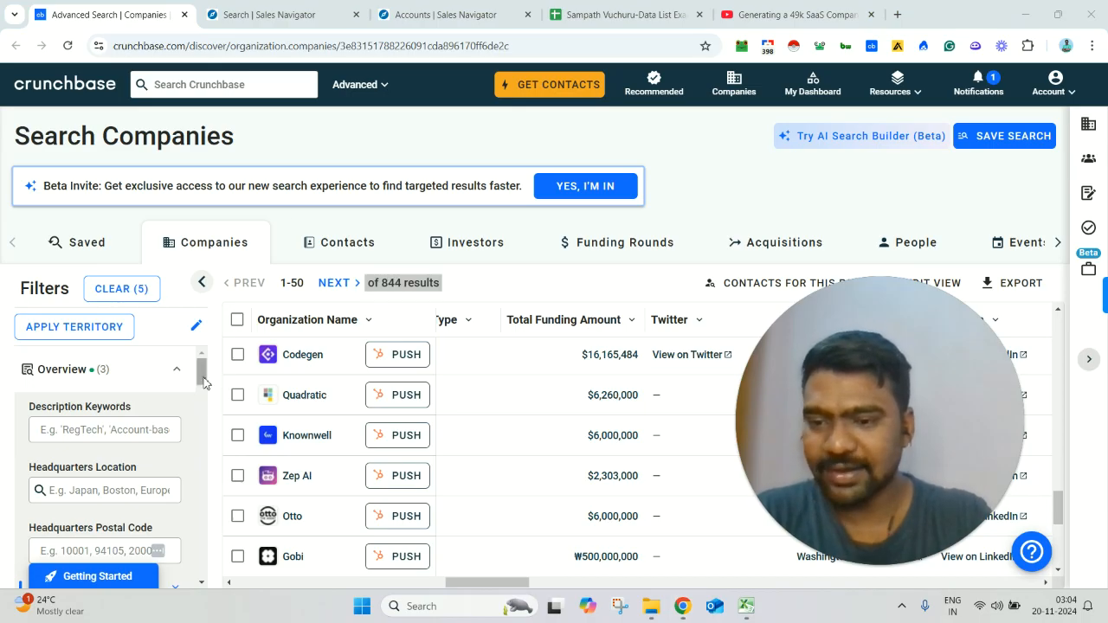
drag(203, 378, 202, 403)
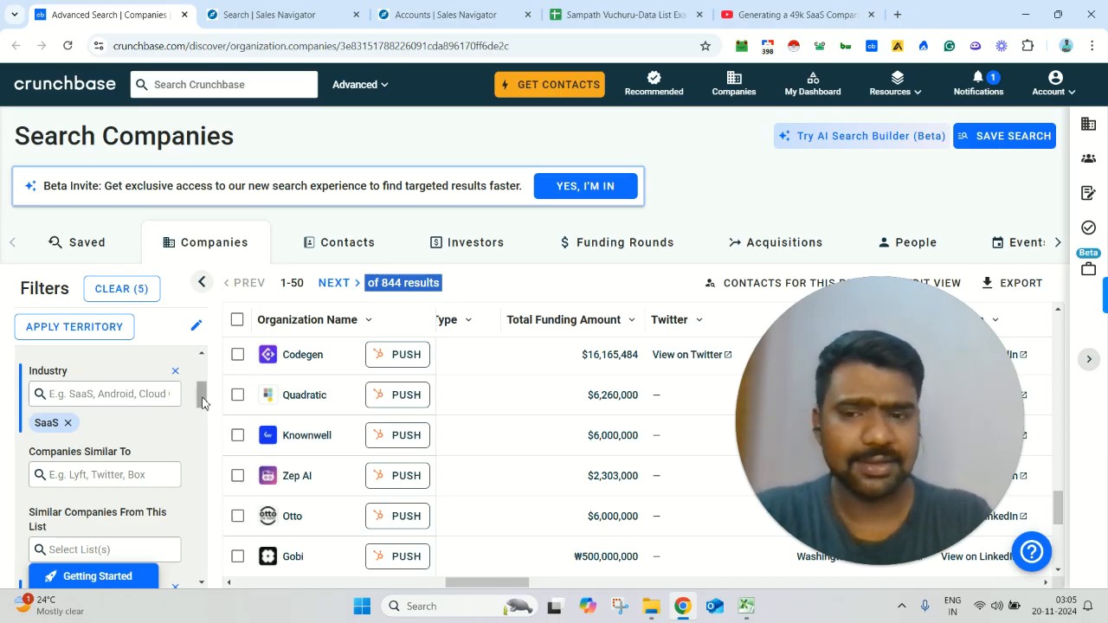
drag(202, 403, 202, 391)
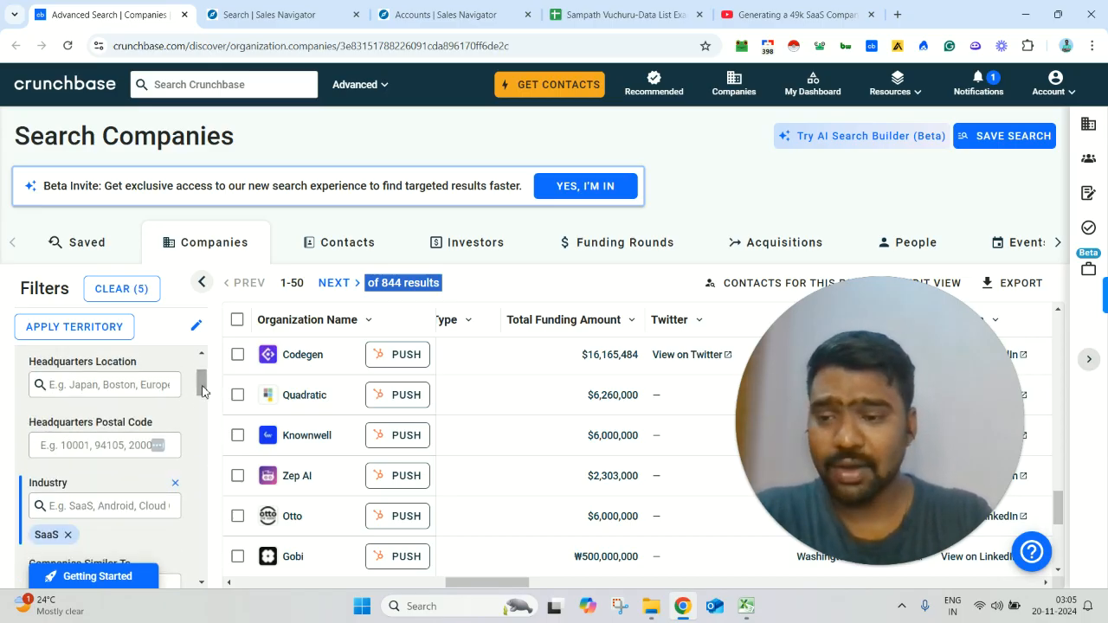
click(52, 364)
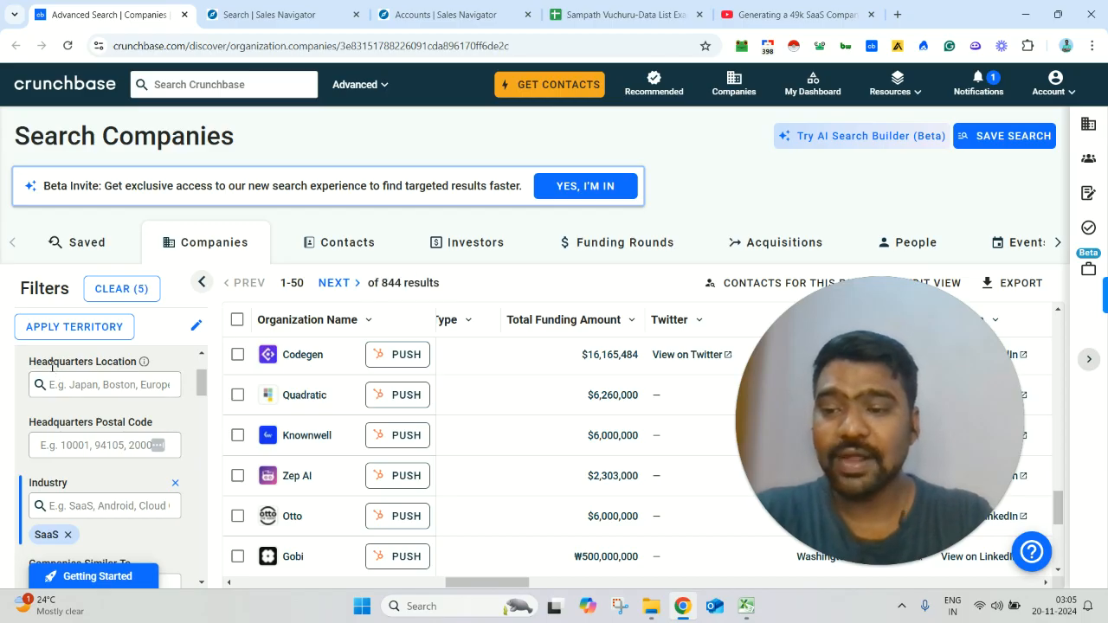
triple_click(52, 364)
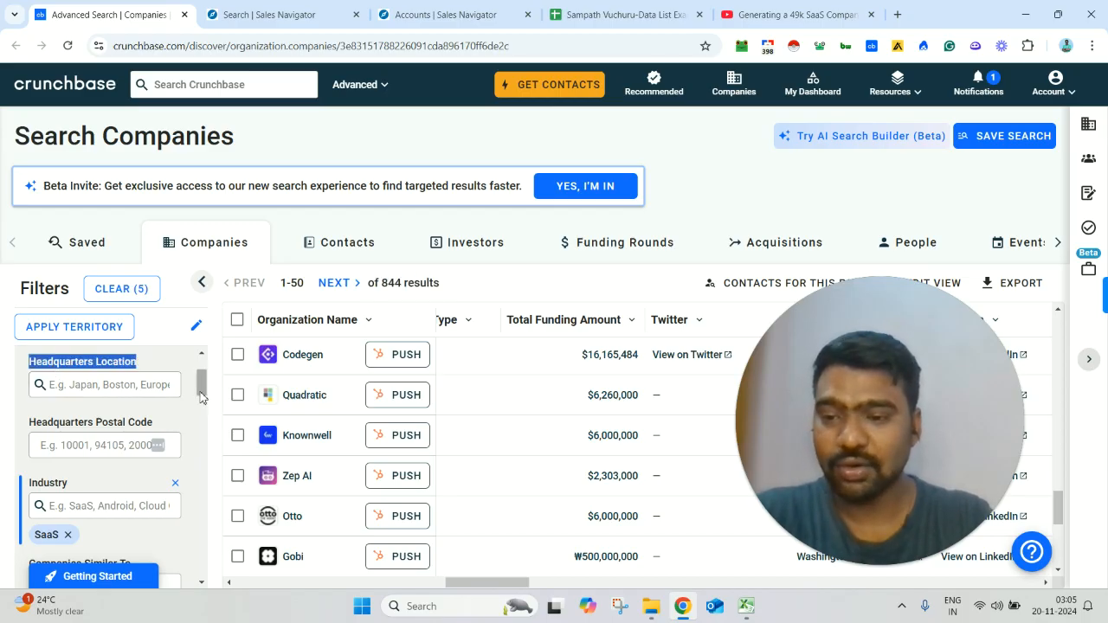
Step: Examine the Number of Employees filter and the start date of the Founded filter's custom date range
drag(205, 393, 206, 426)
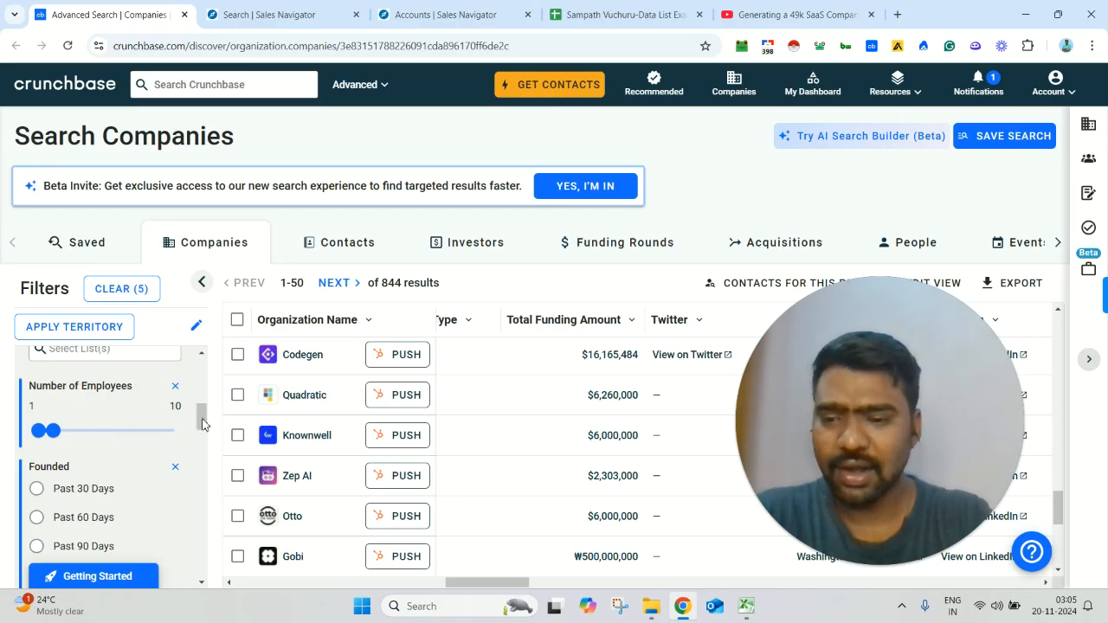
drag(205, 424, 202, 438)
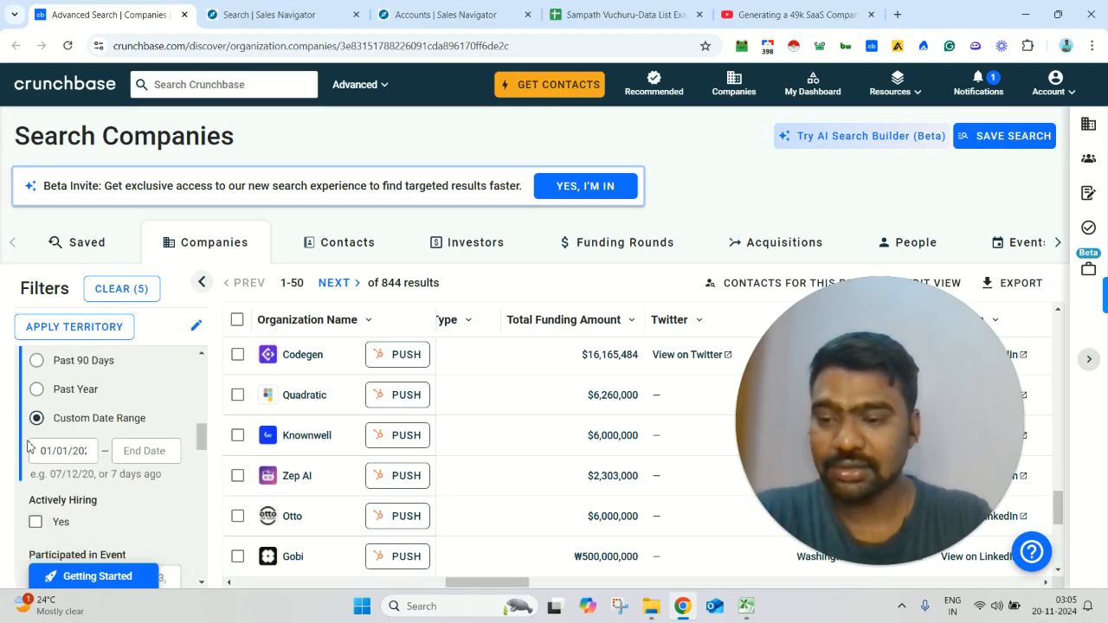
click(47, 451)
key(ctrl+a)
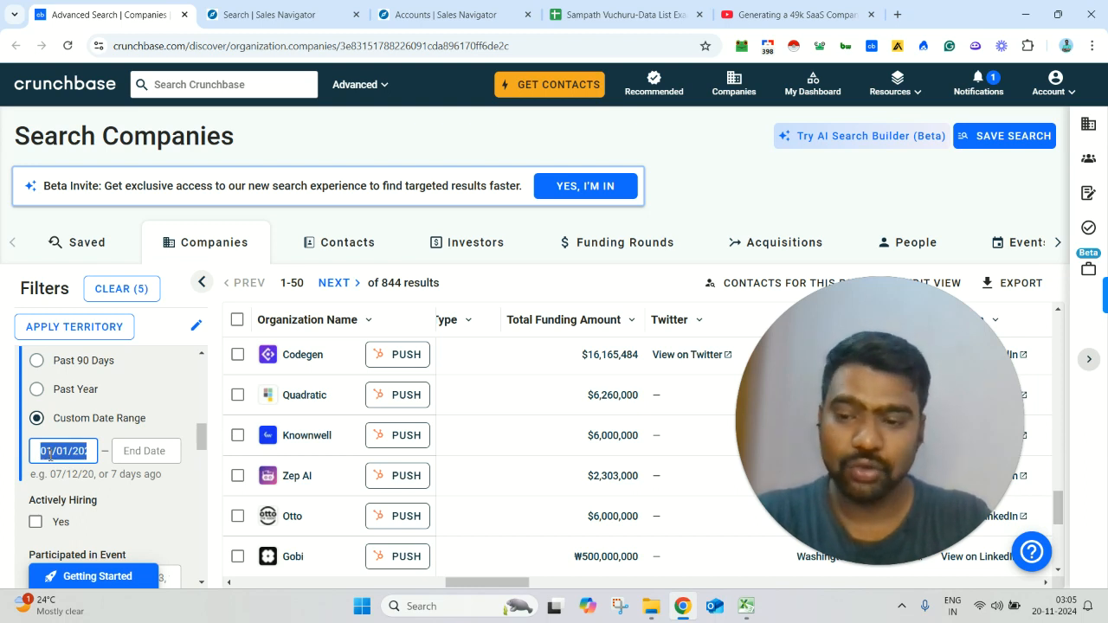
click(90, 473)
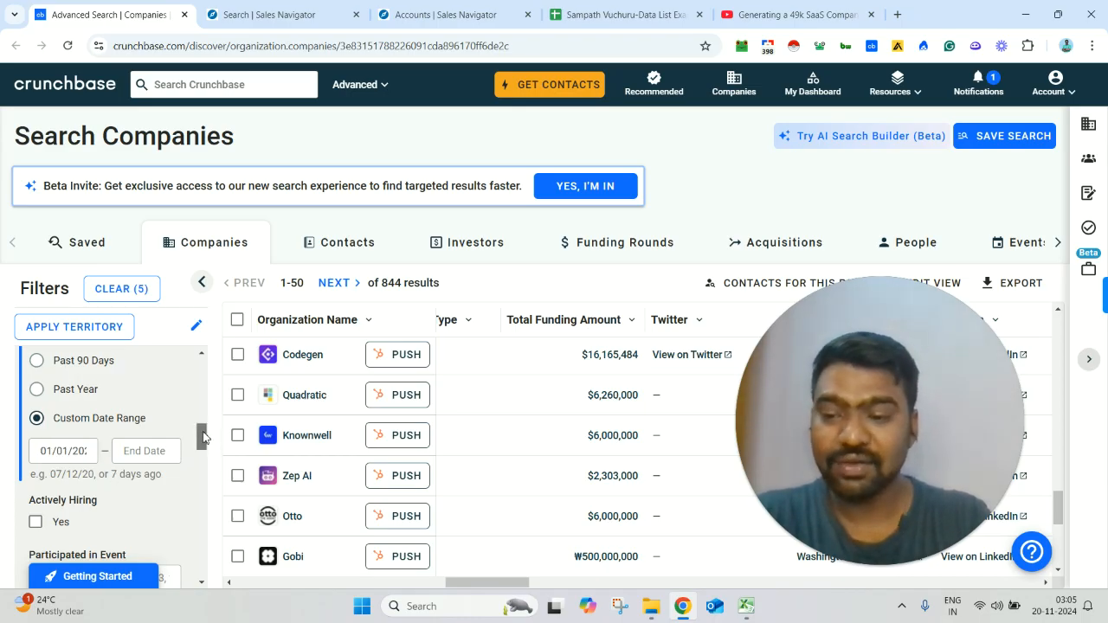
Step: Review the Pre-Seed and Seed options of the Last Funding Type filter and highlight the total number of results
drag(204, 437, 206, 505)
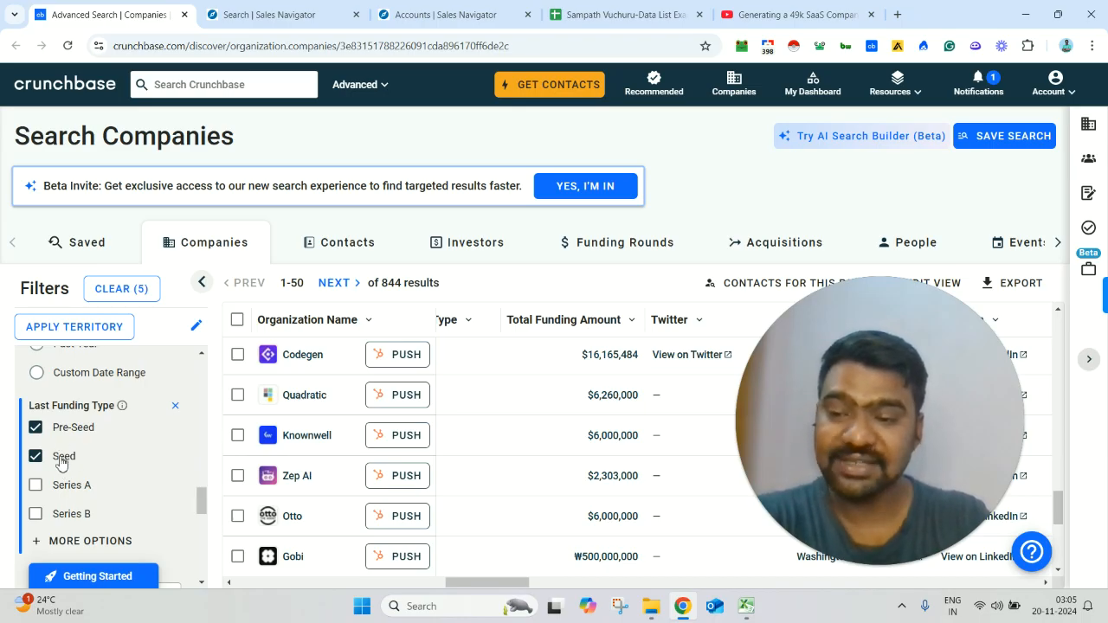
drag(199, 500, 202, 407)
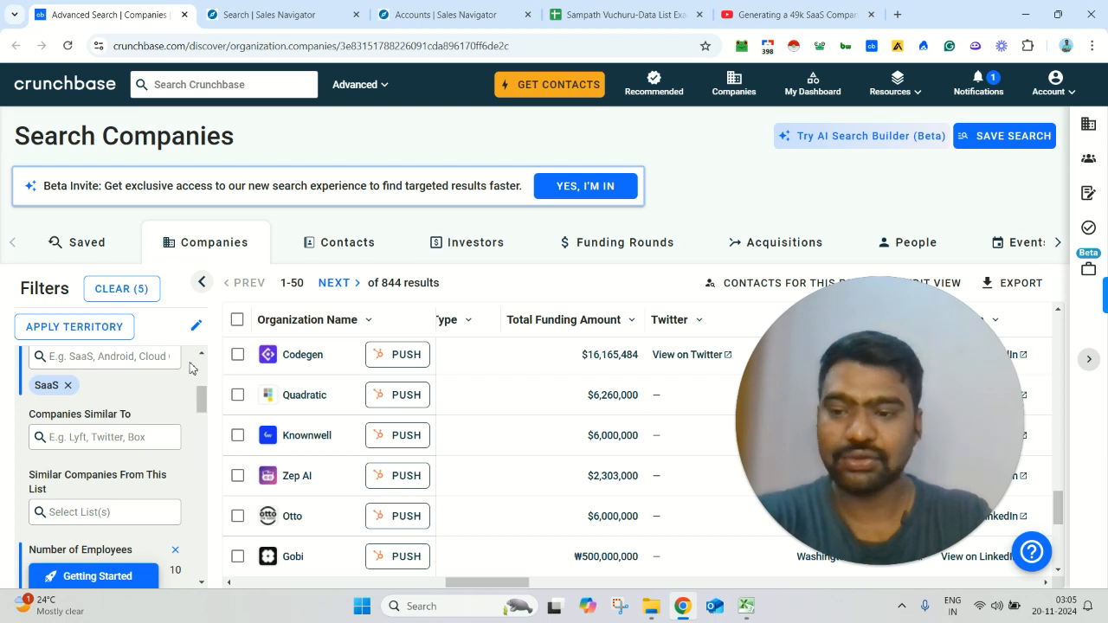
triple_click(404, 282)
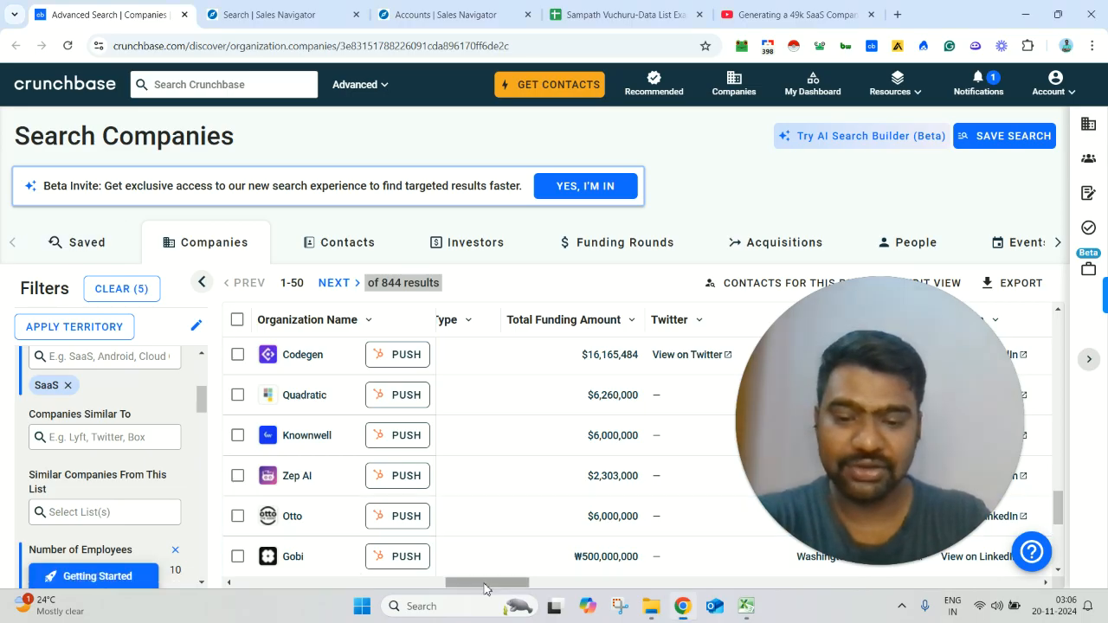
mouse_move(485, 585)
mouse_down()
mouse_move(567, 575)
mouse_move(681, 534)
mouse_move(987, 530)
mouse_move(483, 603)
mouse_up()
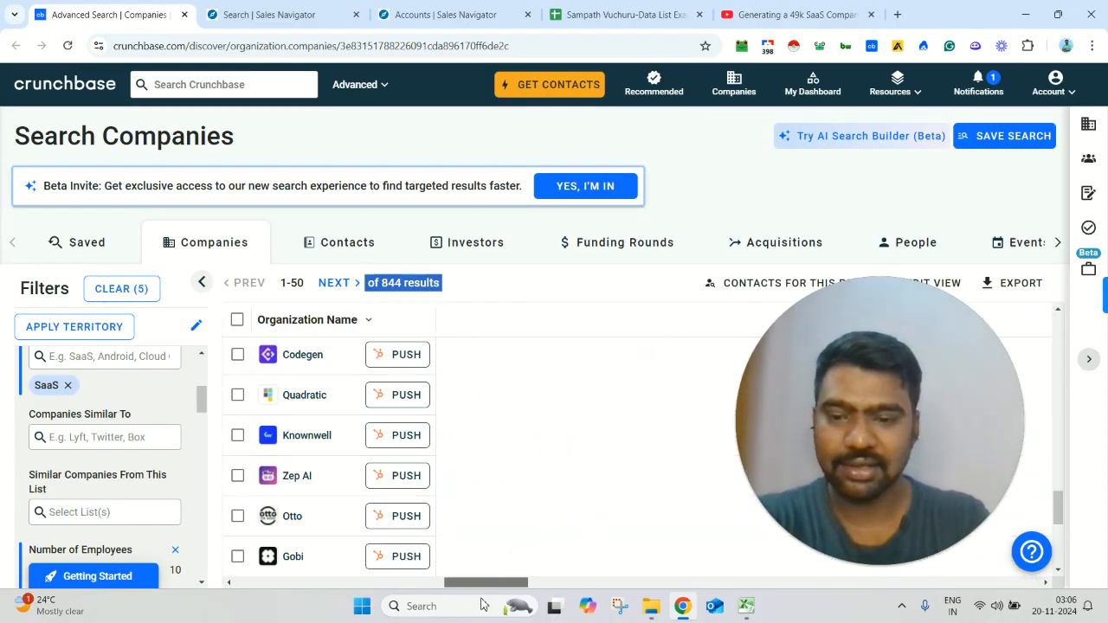
Step: Select all companies in the search results and open the export dialog, activating its custom amount field
click(237, 320)
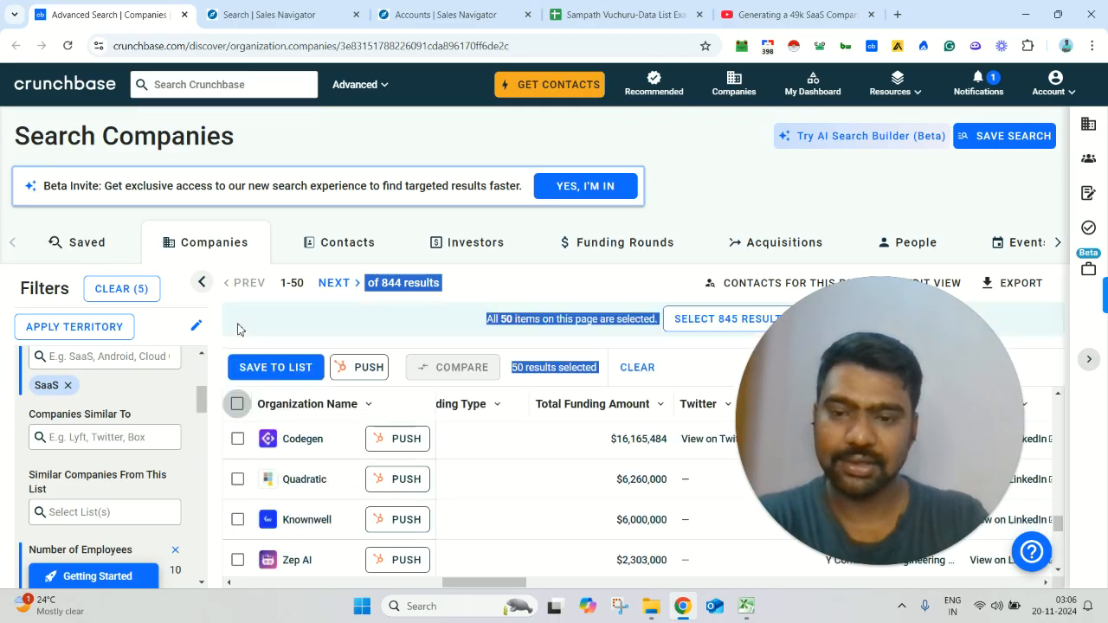
click(719, 325)
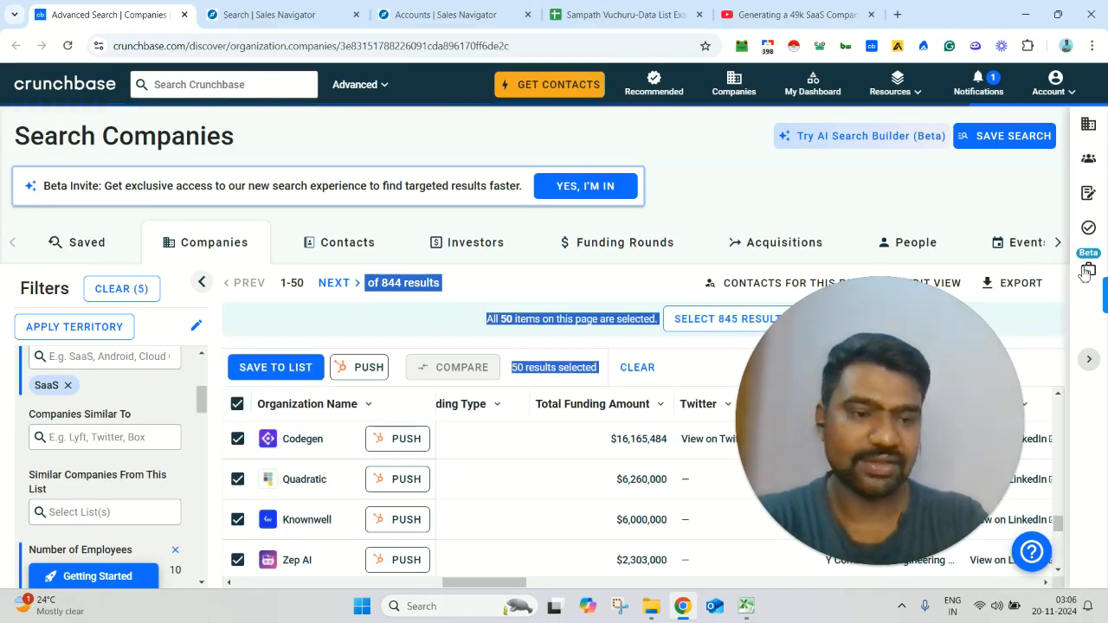
click(1024, 286)
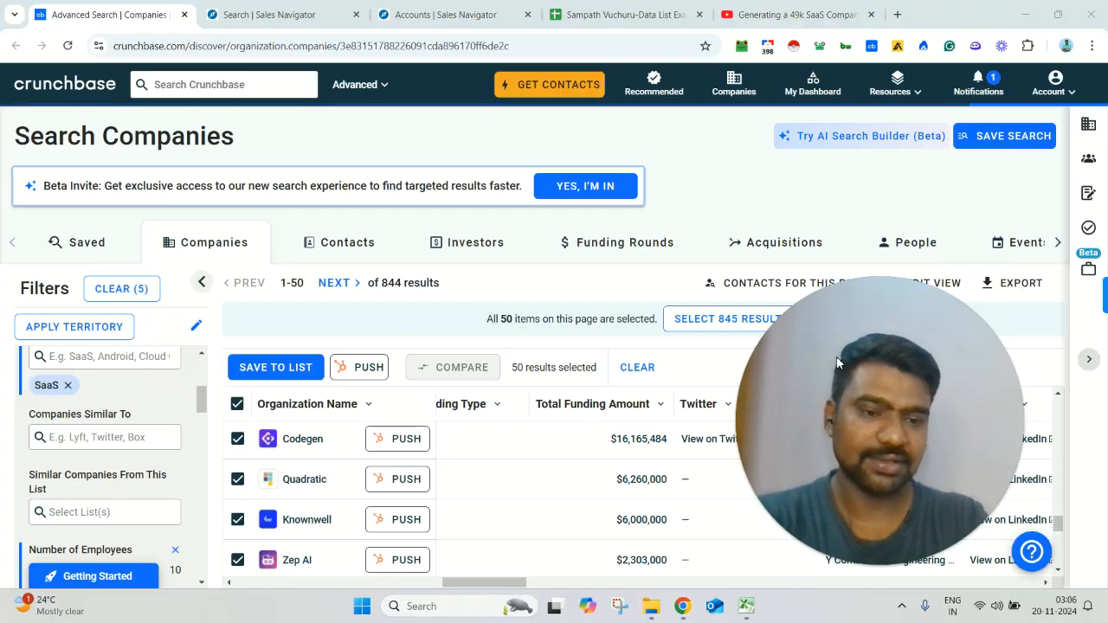
click(1022, 285)
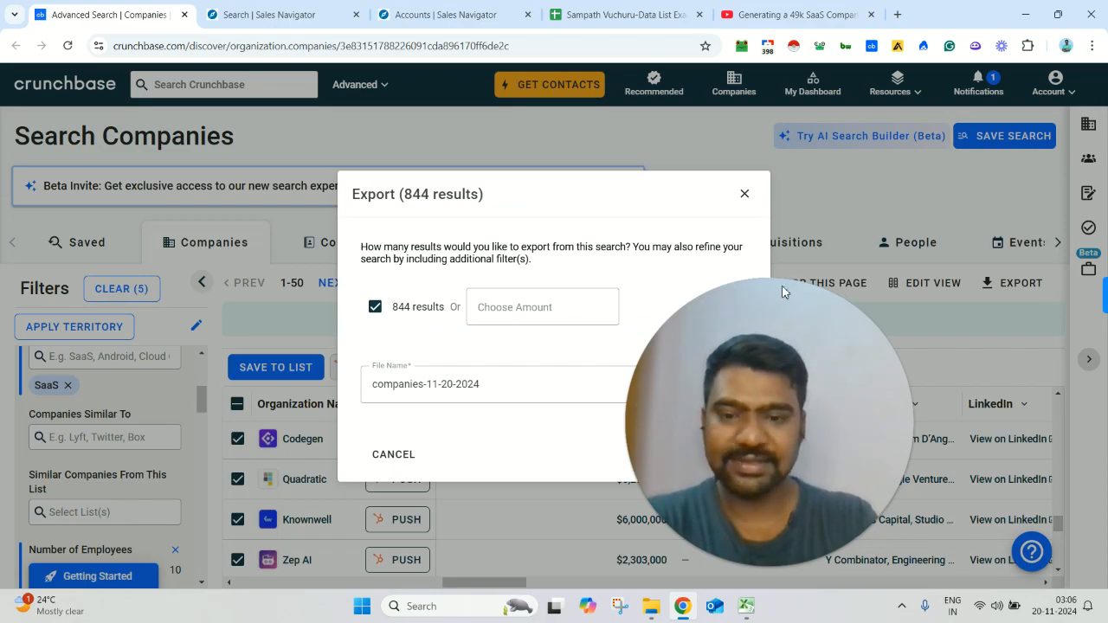
drag(765, 292, 895, 294)
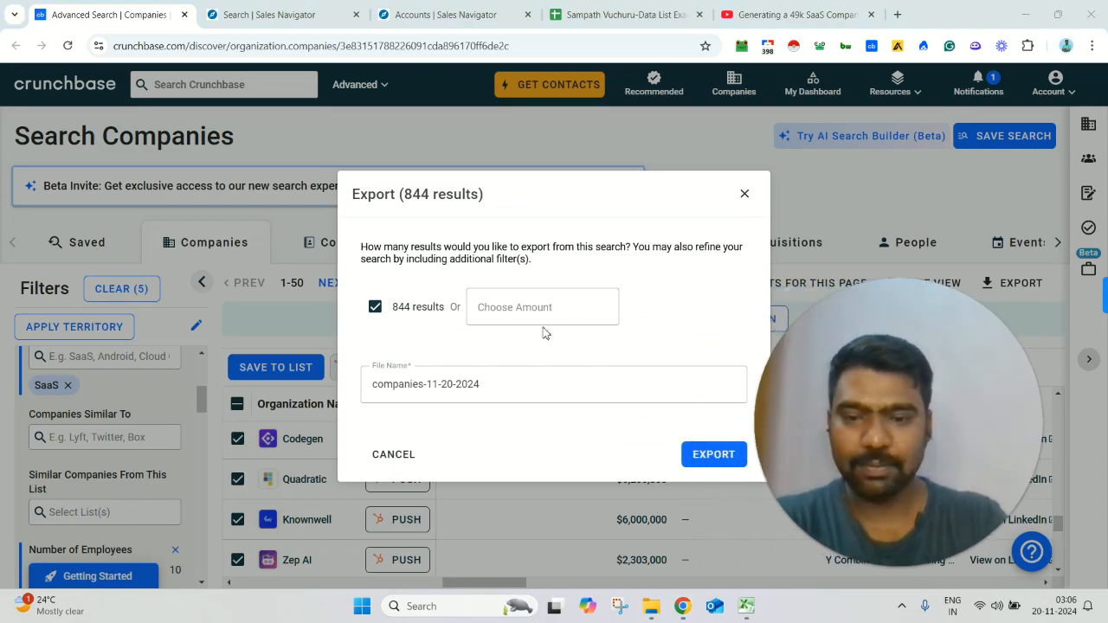
click(500, 305)
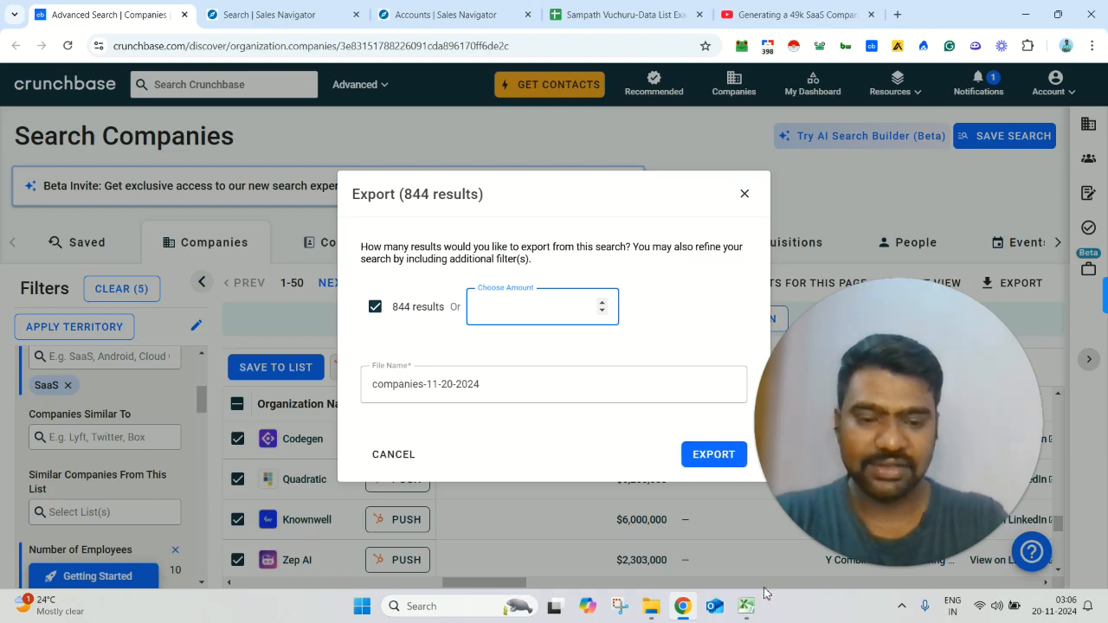
Step: Switch to the saas-funded-companies-list-1to10 workbook in Excel and look across its columns, from organization name to funding, website and founding data
mouse_move(753, 615)
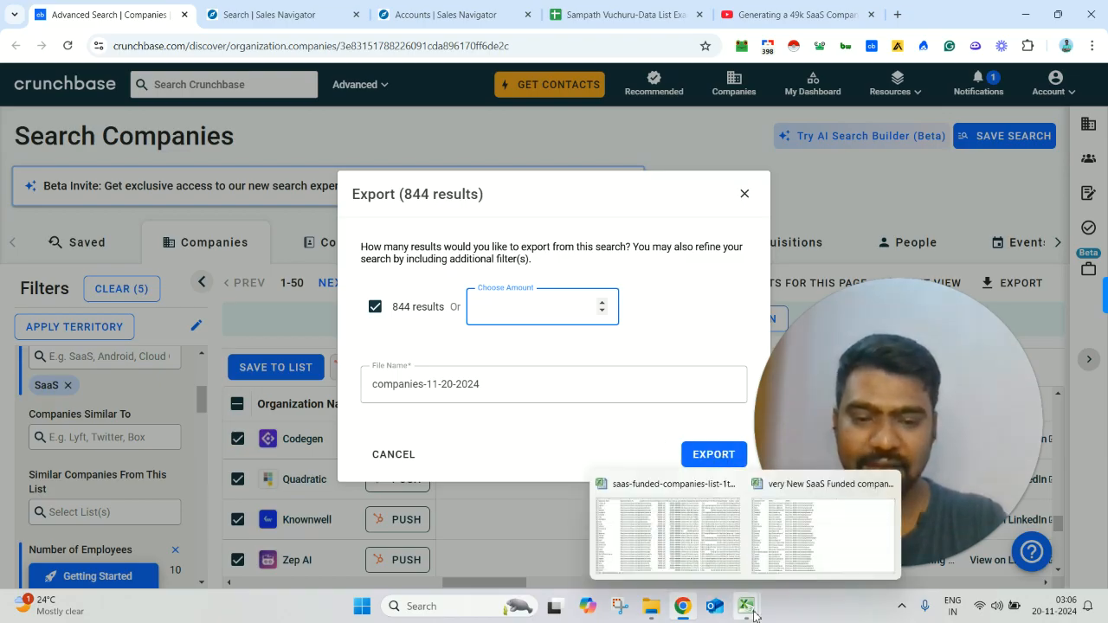
click(682, 559)
click(156, 332)
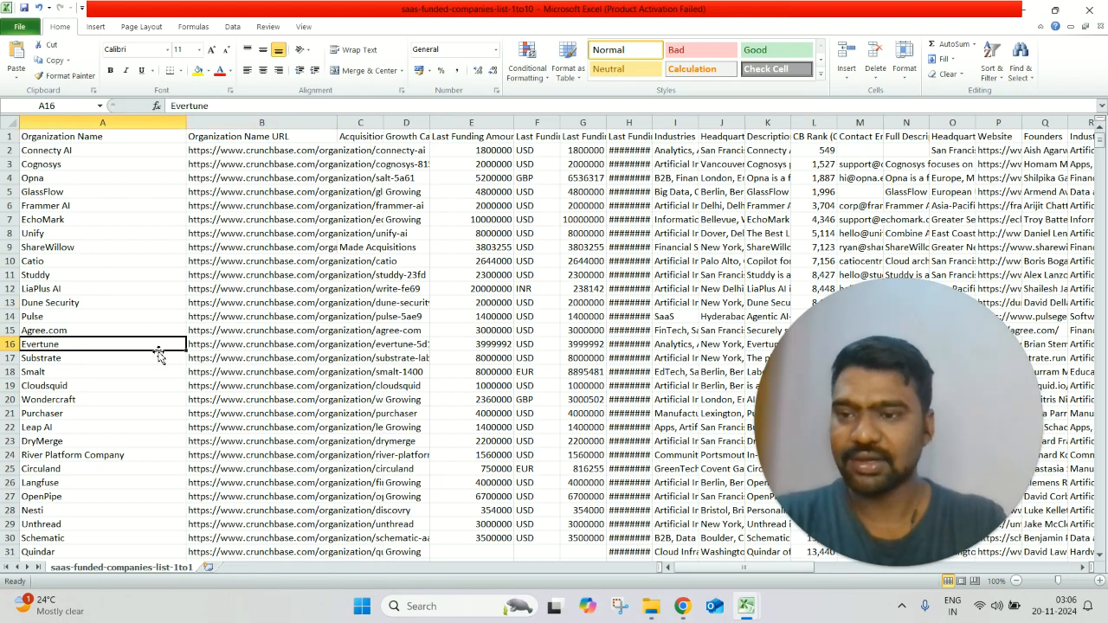
key(Up)
key(Up)
key(Right)
key(Right)
key(Right)
key(Right)
key(Right)
key(Right)
key(Right)
key(Right)
key(Right)
key(Right)
key(Right)
key(Right)
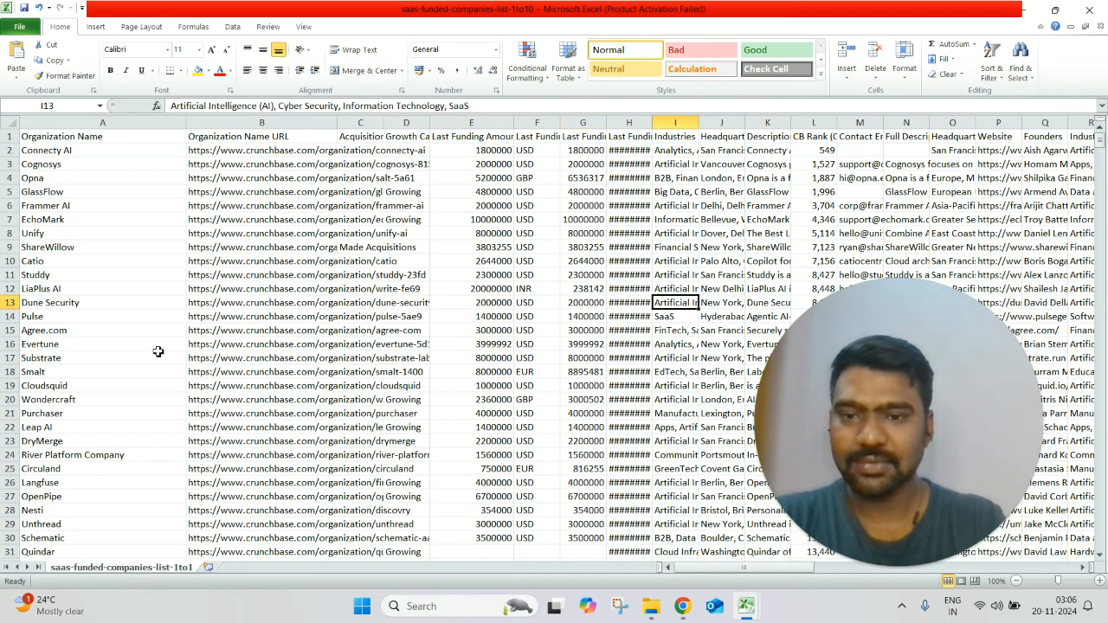
key(Right)
key(Right)
key(Right)
key(Right)
key(Right)
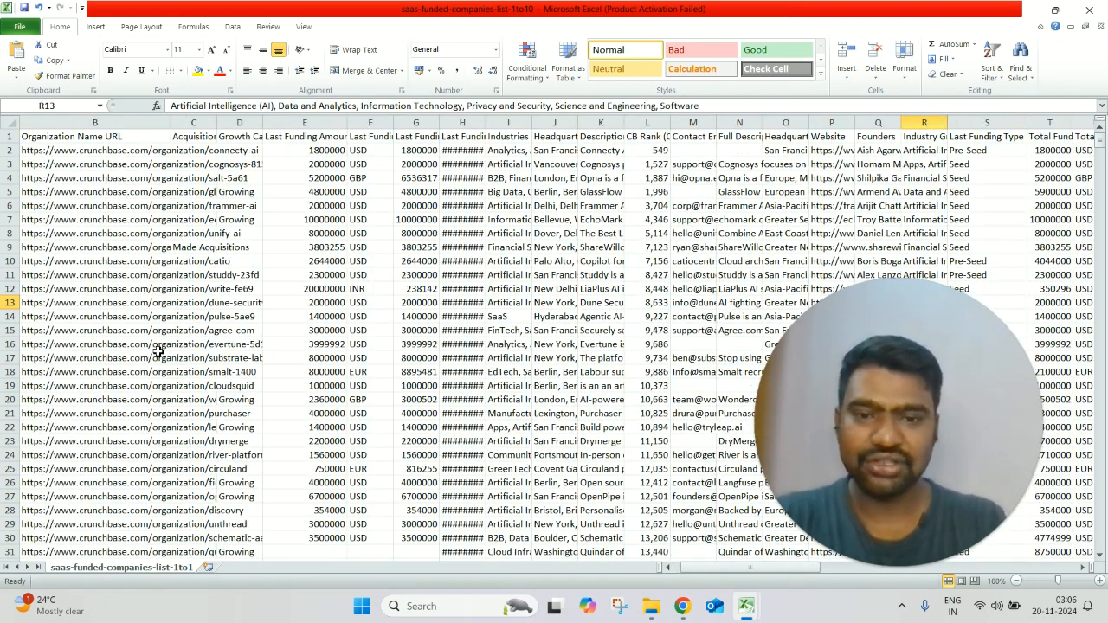
key(Left)
key(Left)
key(Left)
key(Left)
key(Left)
key(Left)
key(Left)
key(Left)
key(Left)
key(Left)
key(Left)
key(Left)
key(Left)
key(Left)
key(Right)
key(Right)
key(Right)
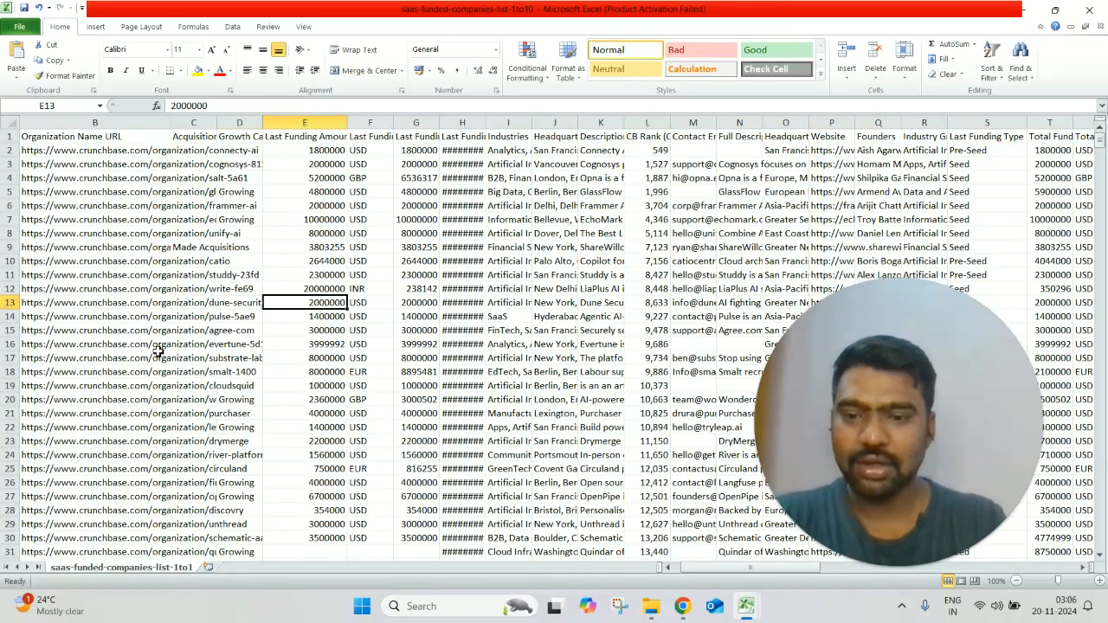
key(Right)
key(Right)
key(Right)
key(Right)
key(Right)
key(Right)
key(Right)
key(Right)
key(Right)
key(Right)
key(Right)
key(Right)
key(Right)
key(Right)
key(Right)
key(Right)
key(Right)
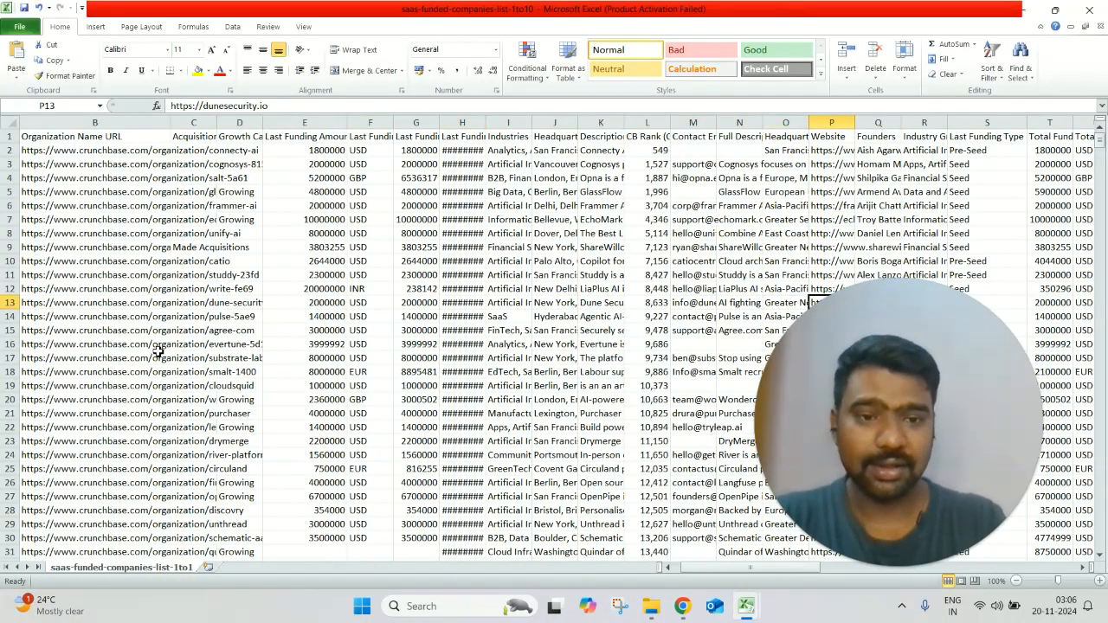
key(Right)
key(Right)
key(Right)
key(Right)
key(Right)
key(Right)
key(Right)
key(Right)
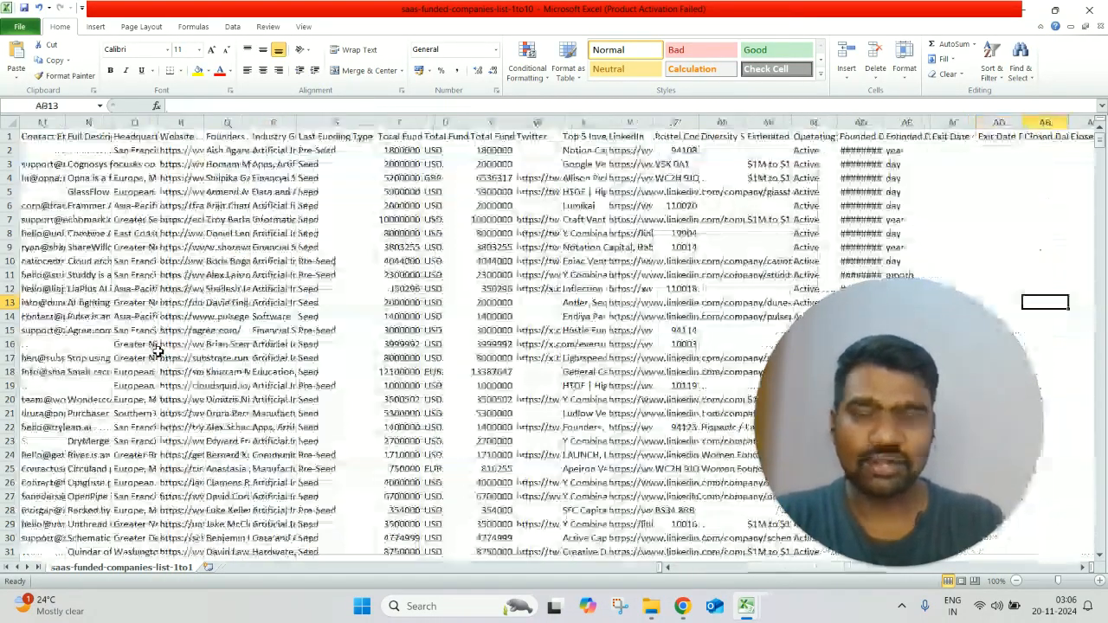
key(Left)
key(Left)
key(Left)
key(Left)
key(Left)
key(Left)
key(Left)
key(Left)
key(Left)
key(Left)
key(Left)
key(Right)
key(Right)
key(Right)
key(Right)
key(Right)
key(Right)
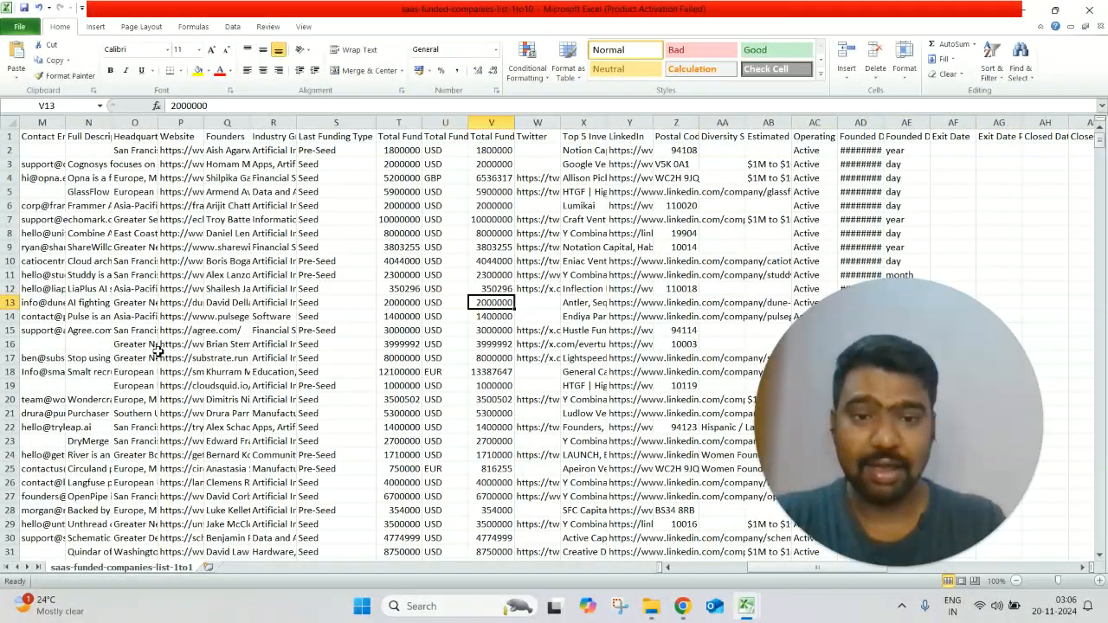
Step: Highlight the LinkedIn column and look through the remaining funding and investor columns before going back to the Contact Email column
click(617, 121)
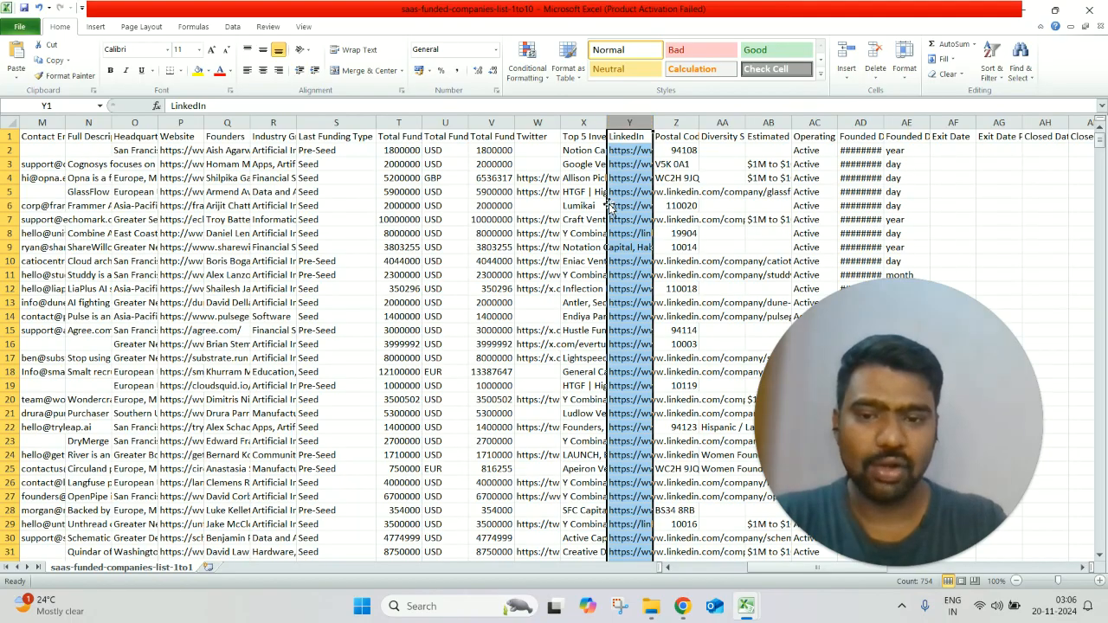
key(Right)
key(Right)
key(Right)
key(Right)
key(Right)
key(Right)
key(Right)
key(Right)
key(Right)
key(Right)
key(Right)
key(Right)
key(Right)
key(Right)
key(Right)
key(Right)
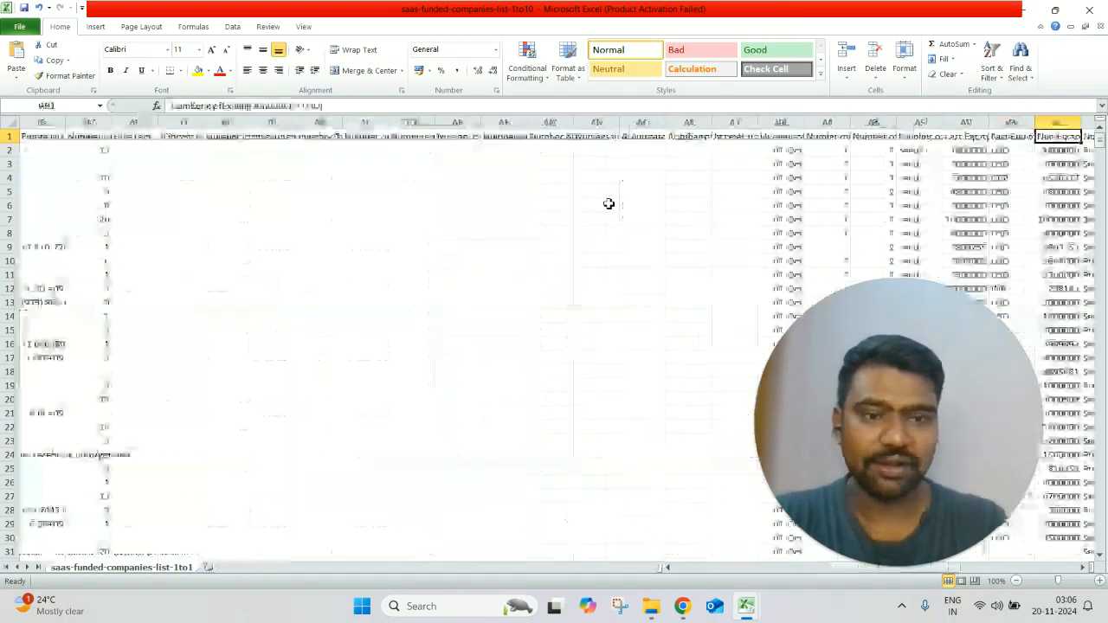
key(Left)
key(Left)
key(Left)
key(Left)
key(Left)
key(Left)
key(Left)
key(Left)
key(Left)
key(Left)
key(Left)
key(Left)
key(Left)
key(Left)
key(Left)
key(Left)
key(Left)
key(Left)
key(Left)
key(Left)
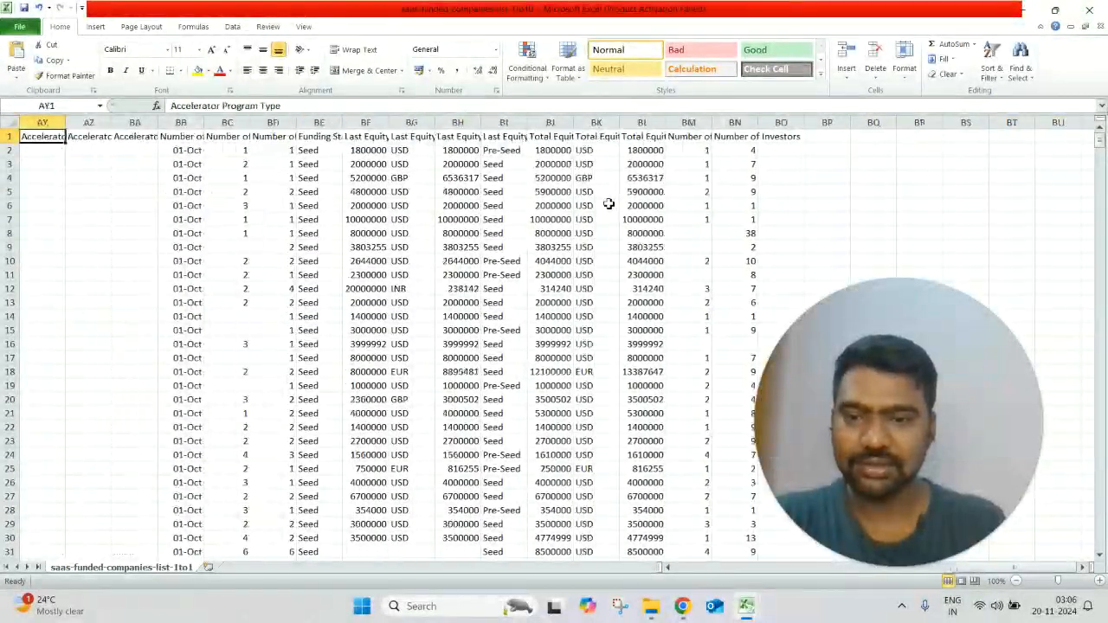
key(Left)
key(Left)
key(Left)
key(Left)
key(Left)
key(Left)
key(Left)
key(Left)
key(Left)
key(Left)
key(Left)
key(Left)
key(Left)
key(Left)
key(Left)
key(Left)
key(Left)
key(Left)
key(Left)
key(Left)
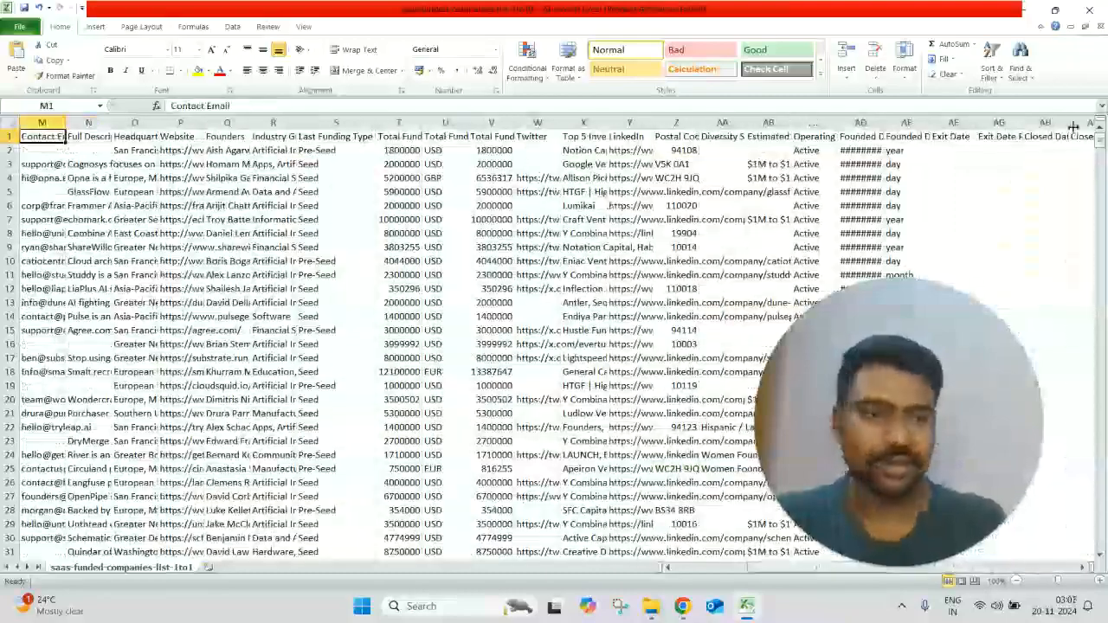
Step: Check where the company list ends by going to its last rows and returning to the organization name column
drag(1100, 145, 1102, 609)
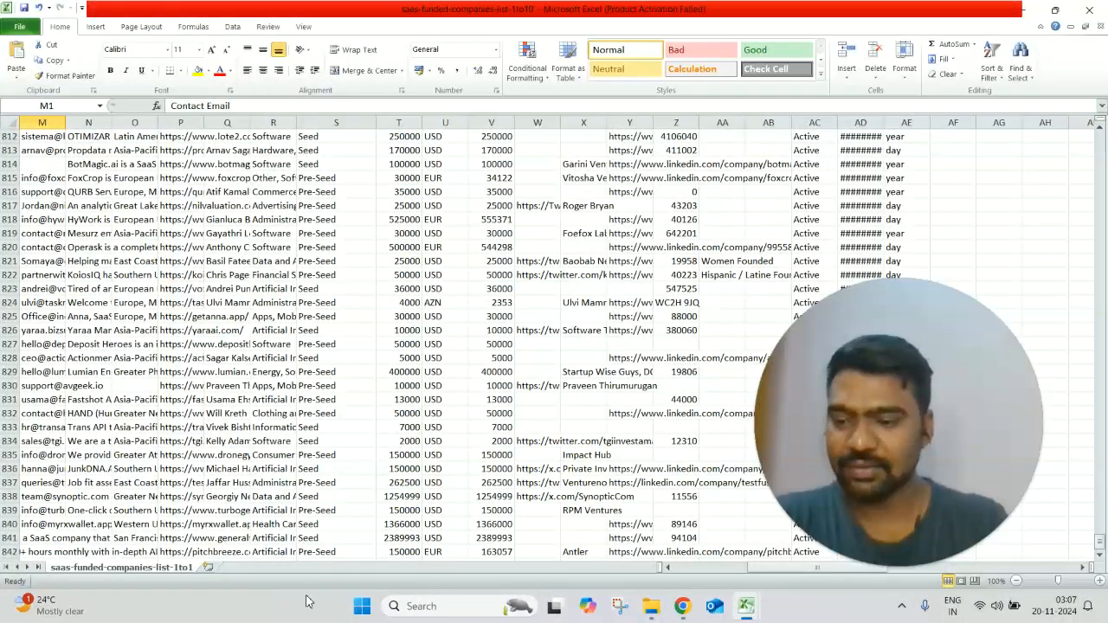
click(108, 550)
key(Down)
key(Down)
key(Down)
key(Down)
key(Down)
key(Down)
key(Down)
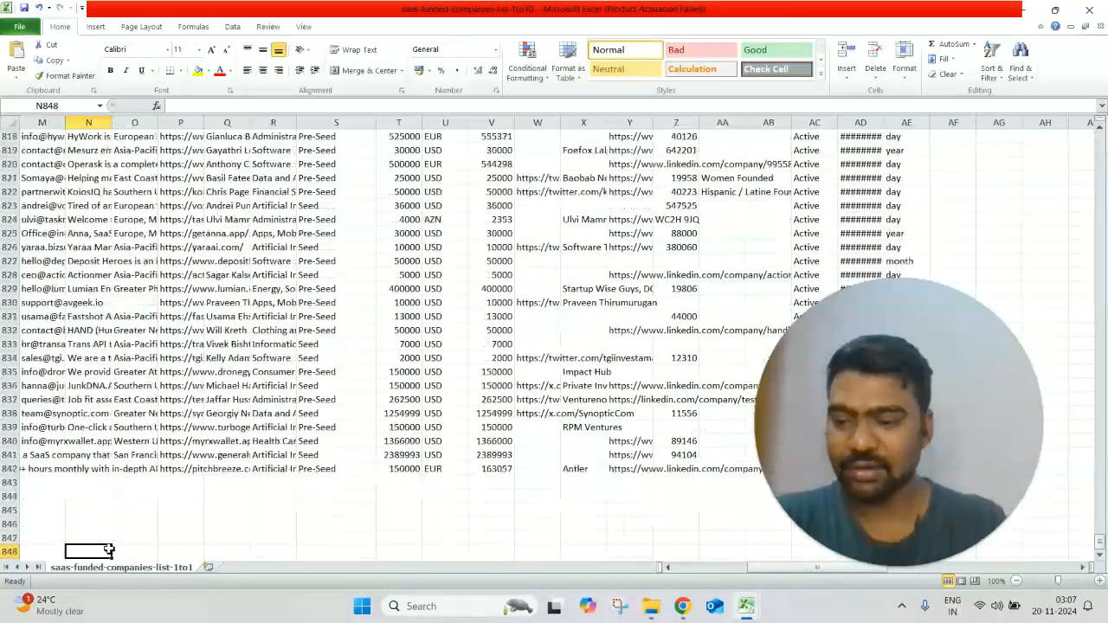
key(Left)
key(Left)
key(Left)
key(Left)
key(Left)
key(Left)
key(Left)
key(Left)
key(Left)
key(Left)
key(Left)
key(Left)
key(Left)
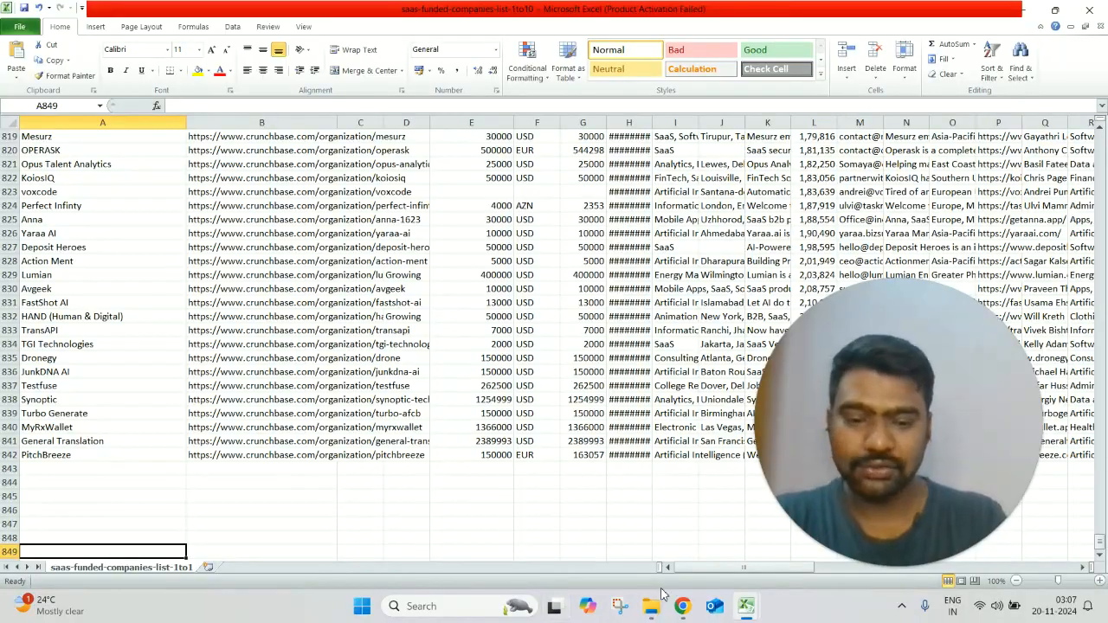
Step: Switch to the very New SaaS Funded companies workbook and examine its Organization name, Website and LinkedIn columns
mouse_move(750, 609)
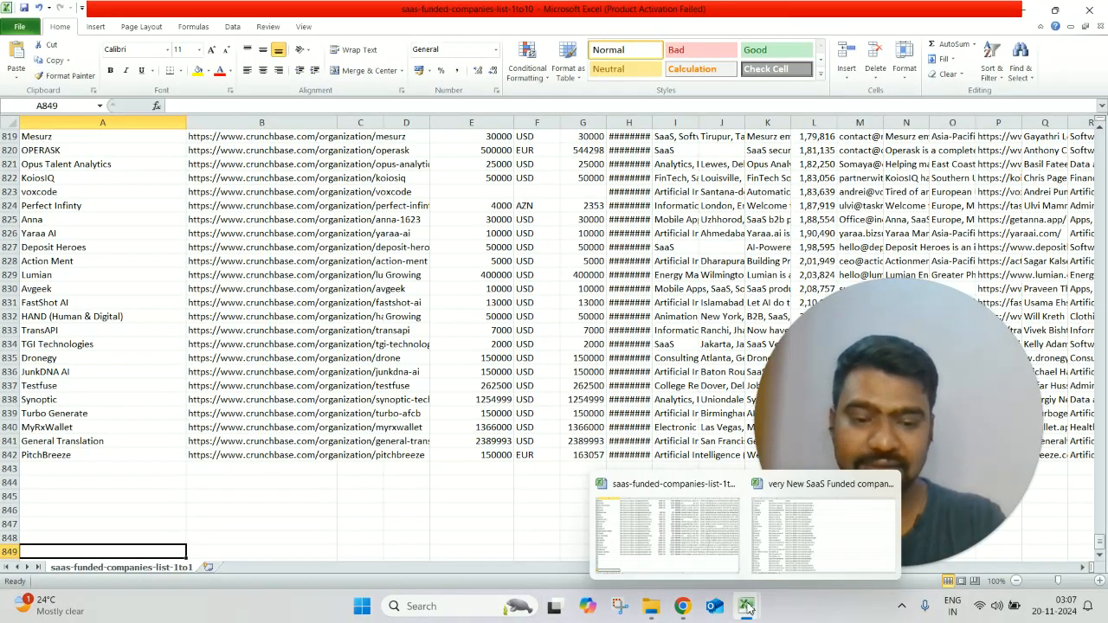
click(790, 547)
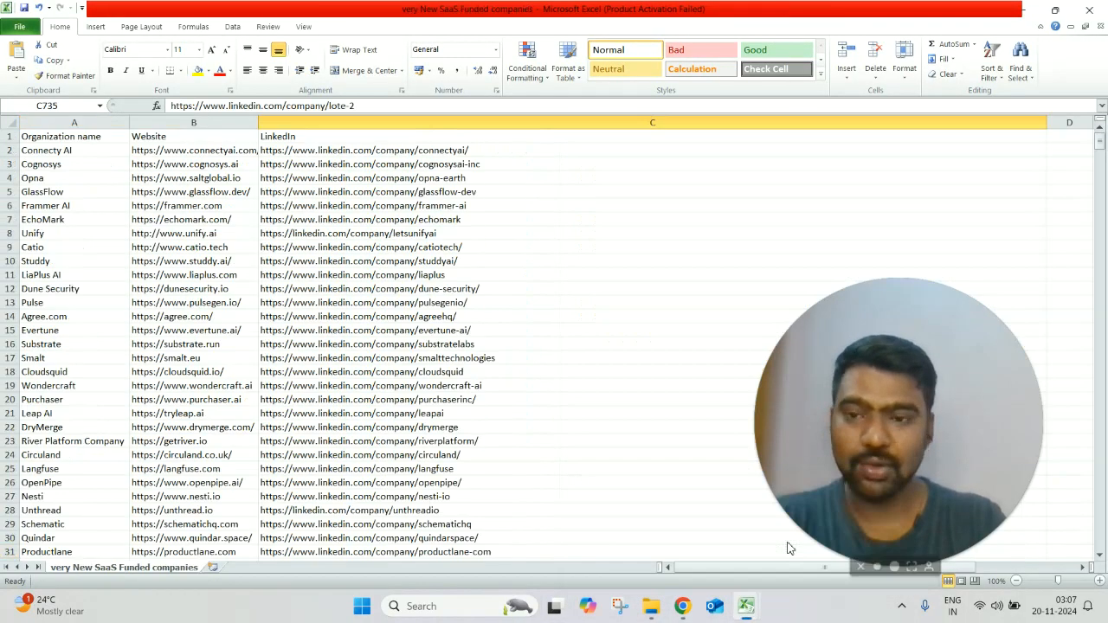
click(55, 139)
key(Right)
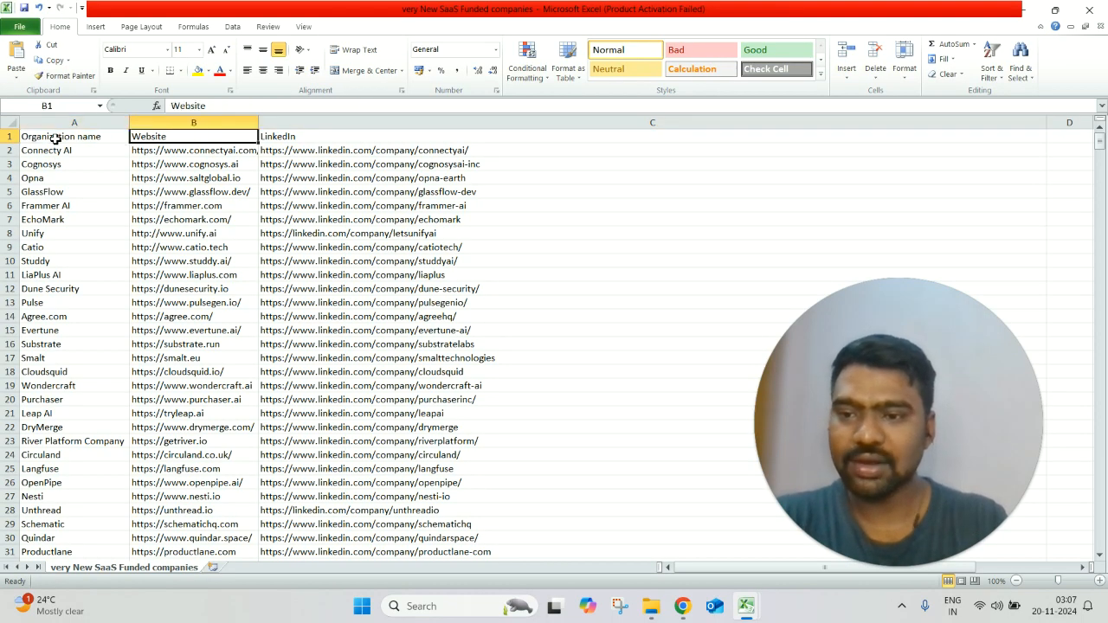
key(Right)
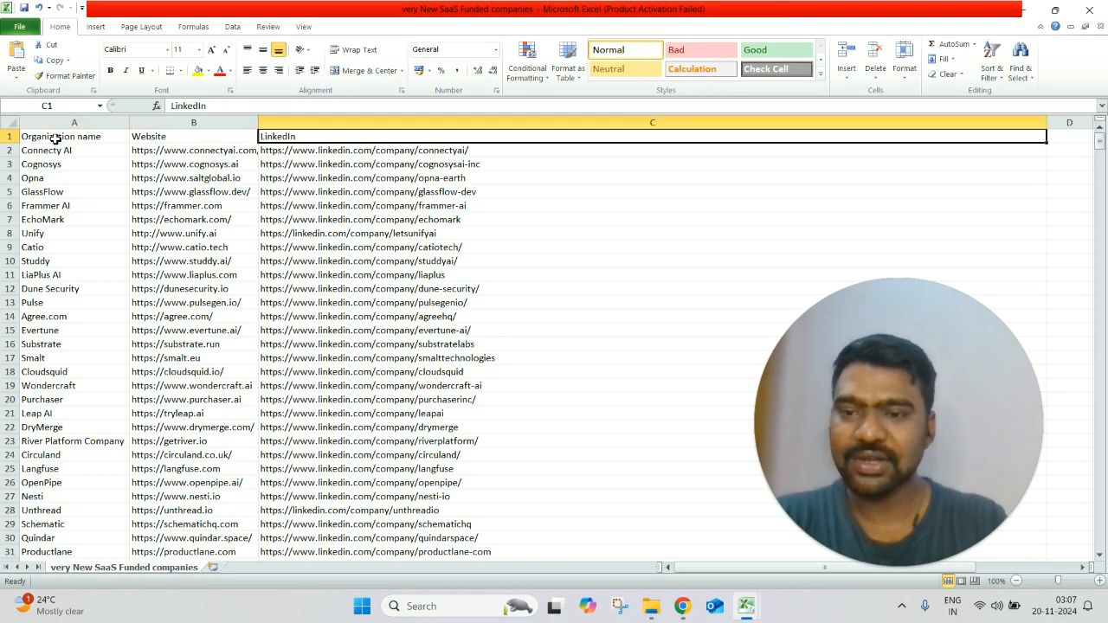
click(221, 166)
click(511, 148)
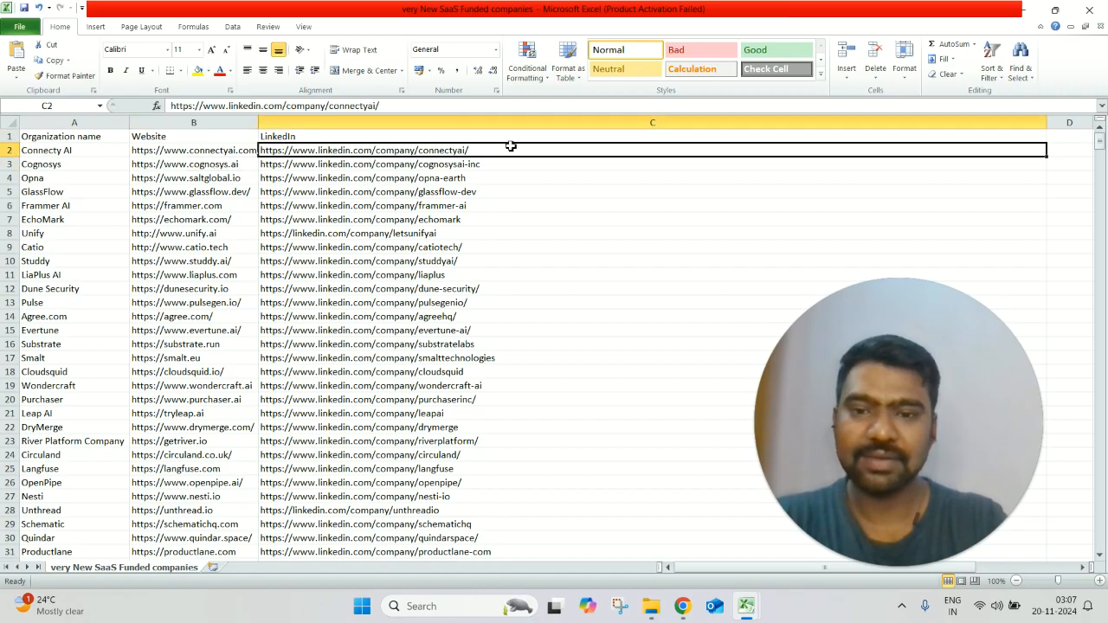
Step: Switch back to the browser and show the account list in Sales Navigator
click(1023, 11)
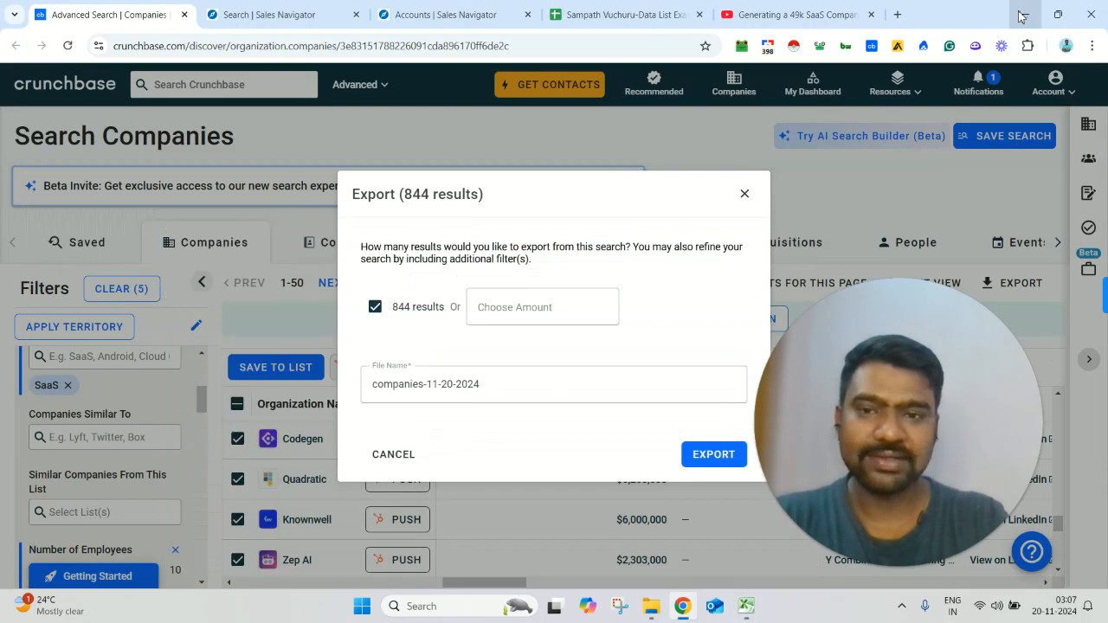
click(438, 11)
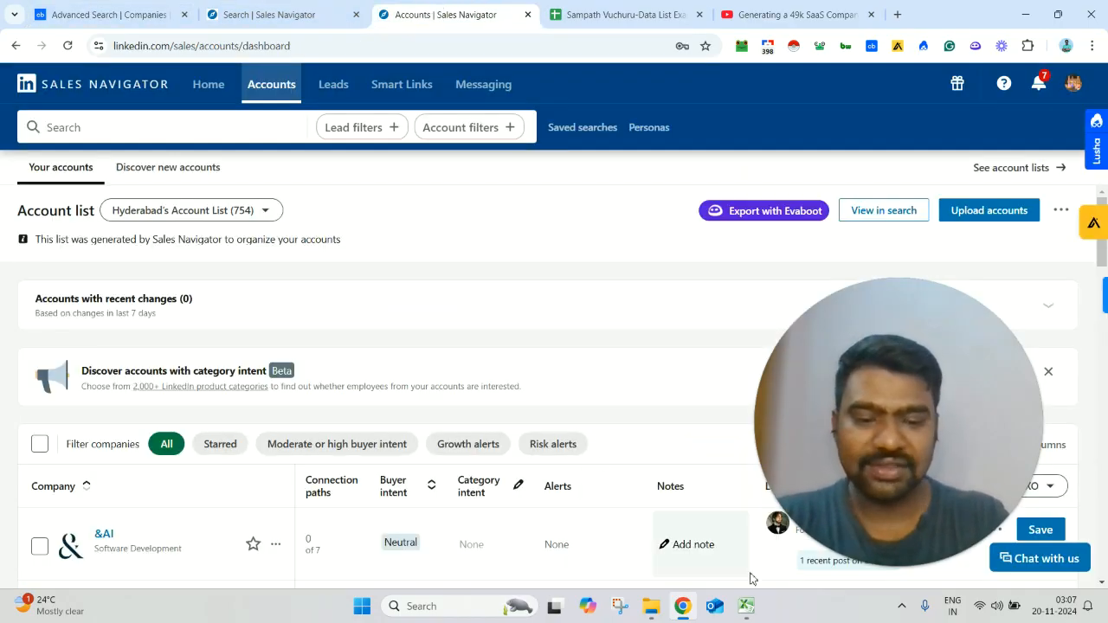
Step: Switch to the saas-funded-companies-list-1to10 workbook and examine its last company rows across all columns, down to the first empty row
mouse_move(745, 607)
click(669, 528)
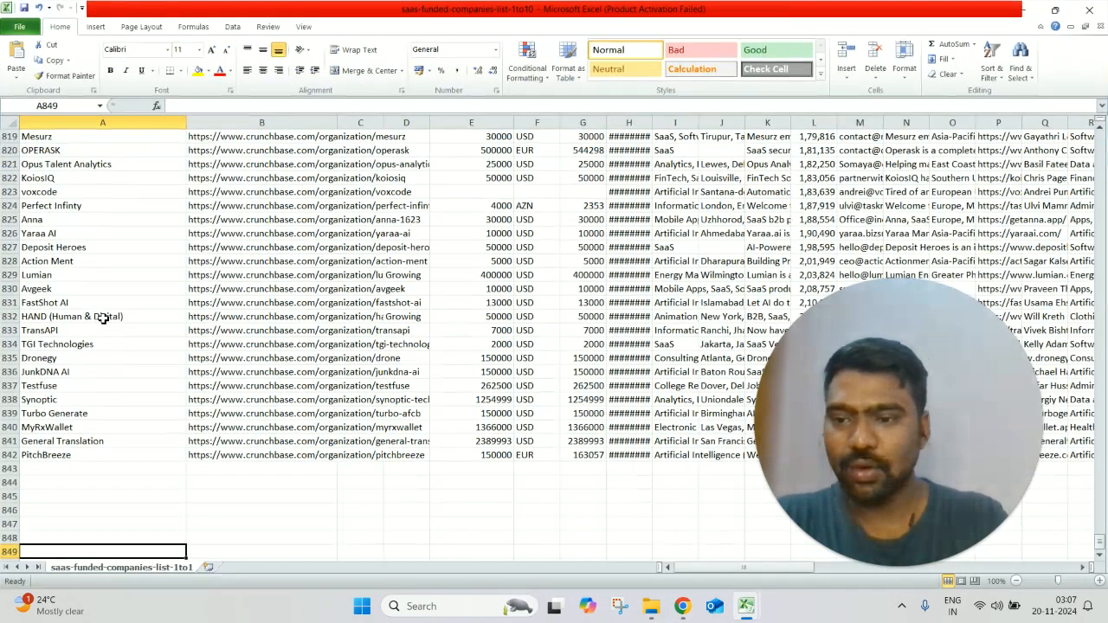
click(103, 316)
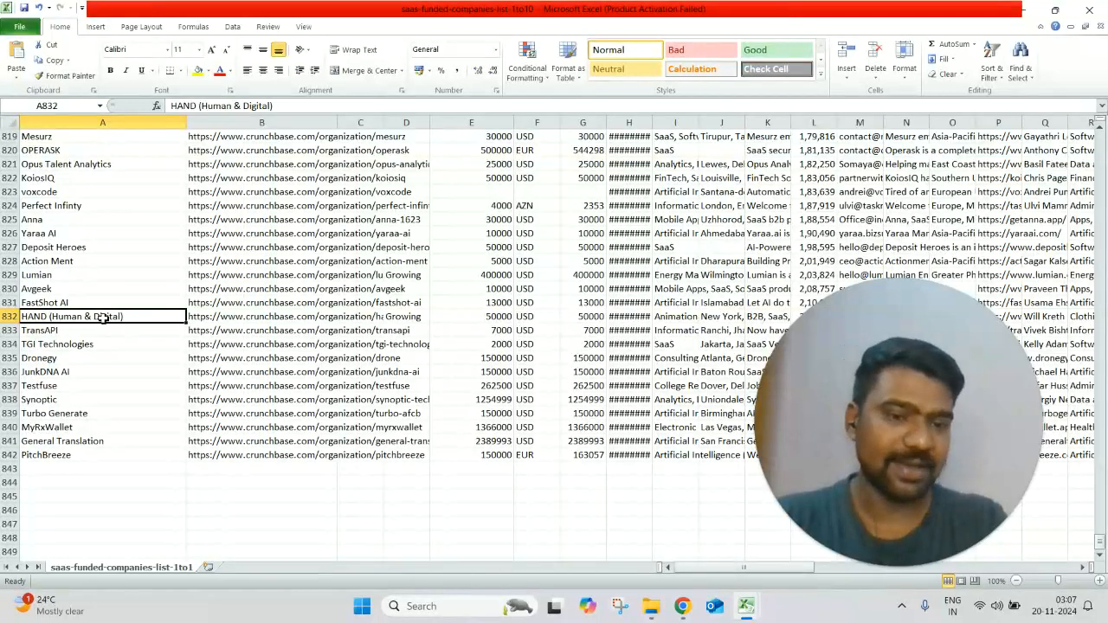
click(531, 300)
key(Right)
key(Right)
key(Right)
key(Right)
key(Right)
key(Right)
key(Right)
key(Right)
key(Right)
key(Right)
key(Right)
key(Right)
key(Right)
key(Right)
key(Right)
key(Right)
key(Right)
key(Right)
key(Right)
key(Right)
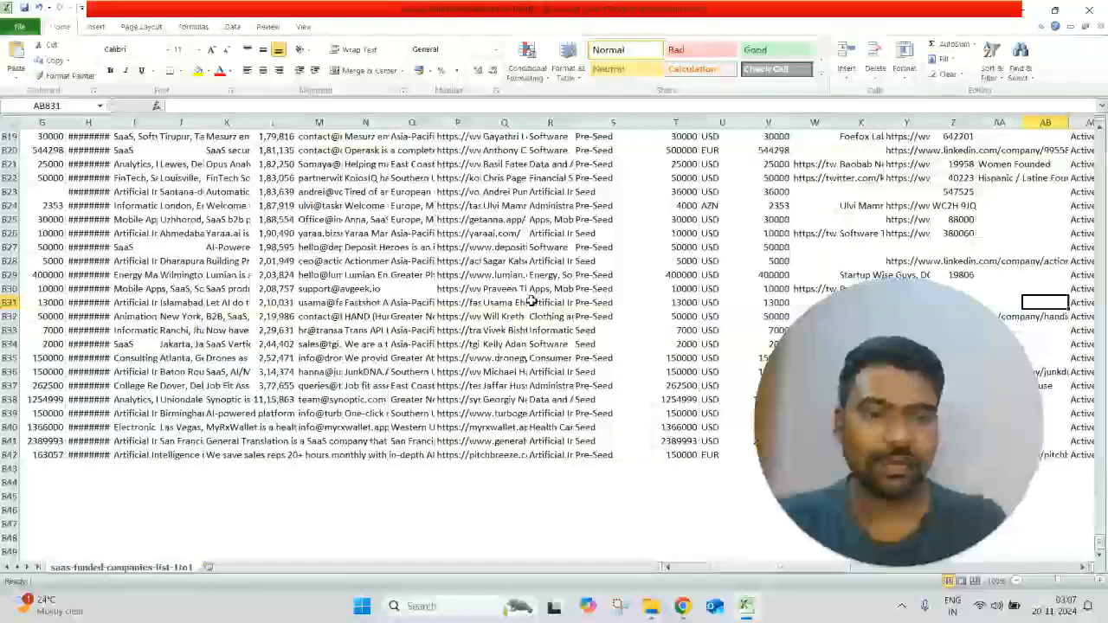
key(Left)
key(Left)
key(Left)
key(Left)
key(Left)
key(Left)
key(Left)
key(Left)
key(Left)
key(Left)
key(Left)
key(Left)
key(Left)
key(Left)
key(Left)
key(Left)
key(Left)
key(Left)
key(Left)
key(Left)
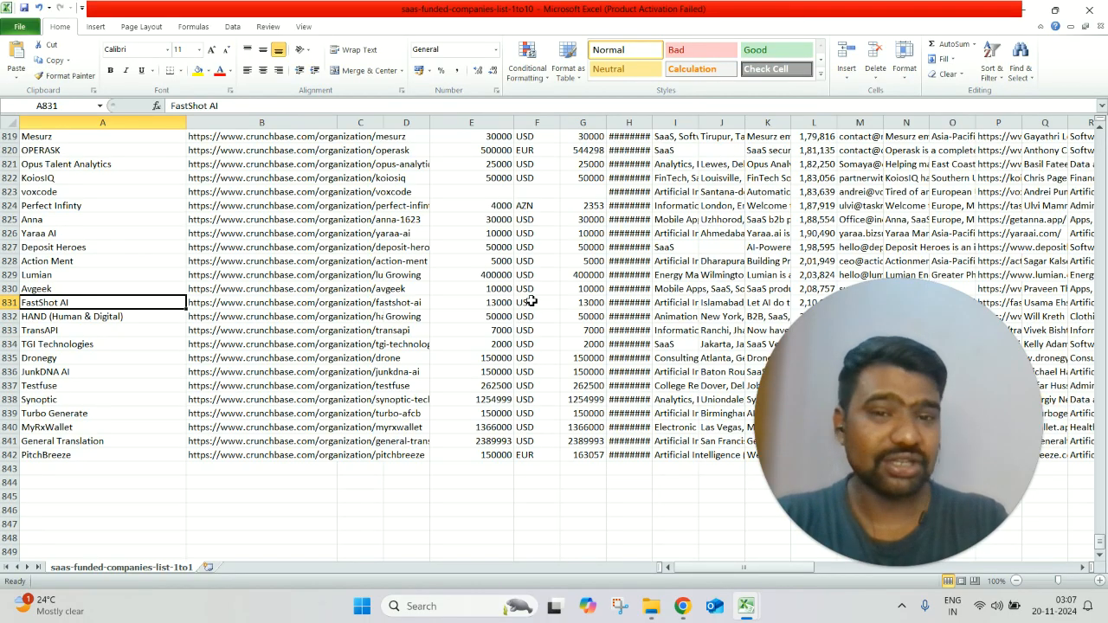
click(358, 414)
click(138, 471)
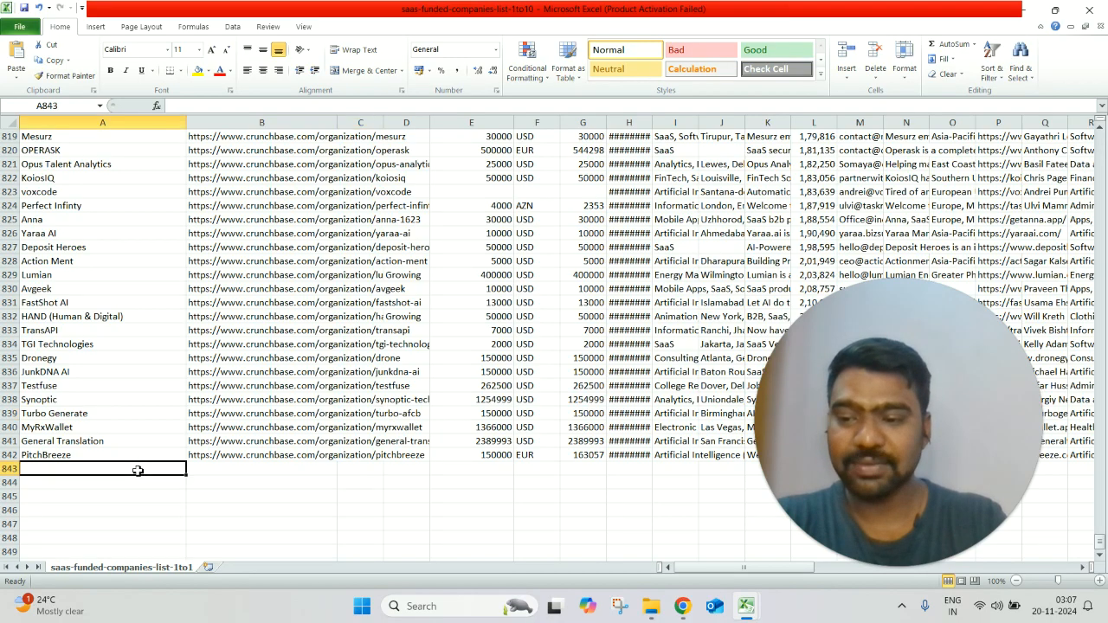
Step: Switch to the very New SaaS Funded companies workbook and check its last row across the name, website and LinkedIn columns
mouse_move(763, 612)
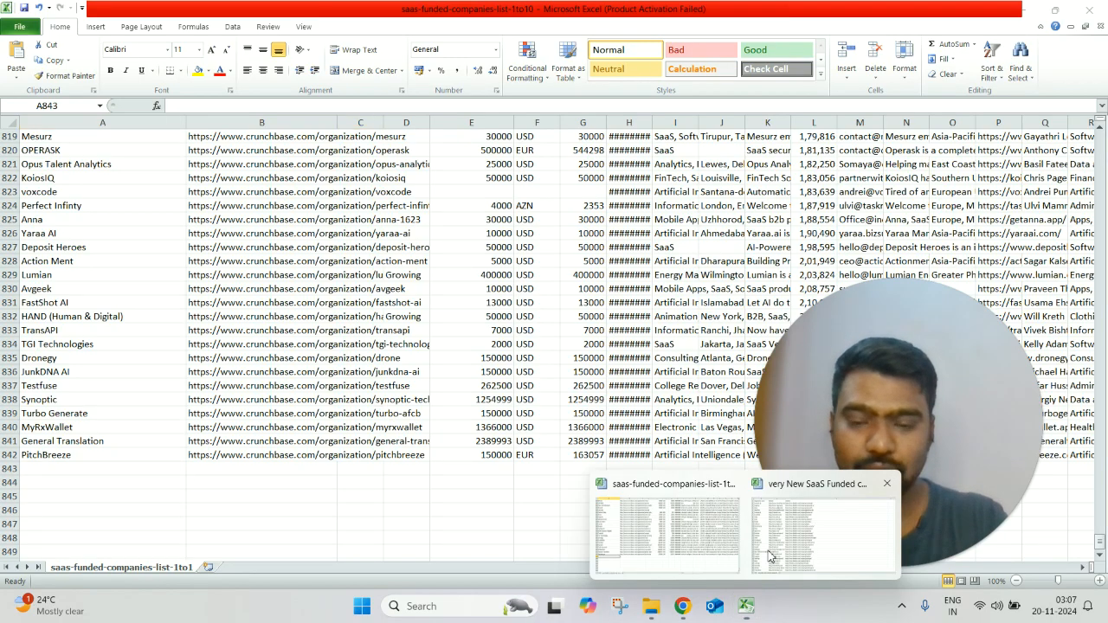
click(770, 558)
click(57, 330)
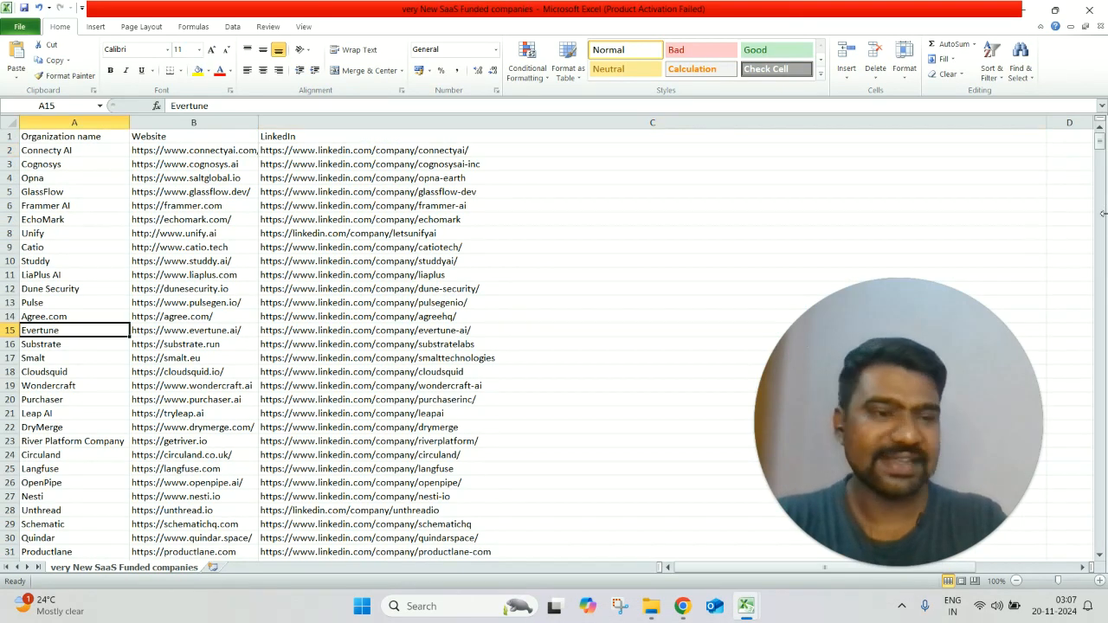
drag(1099, 145, 1100, 540)
click(101, 563)
key(Down)
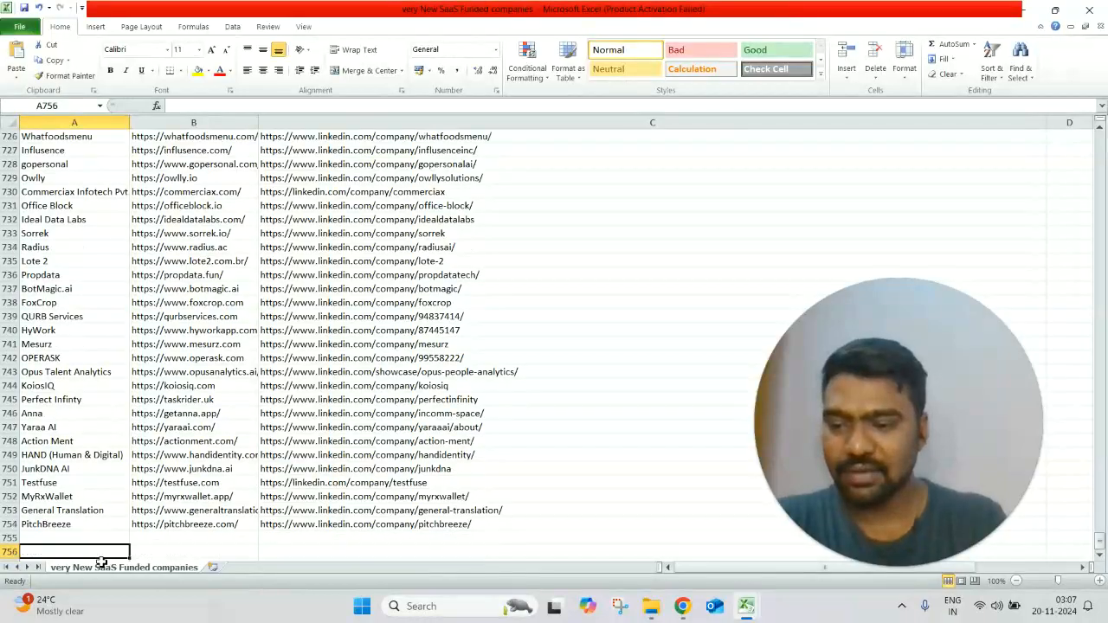
key(Up)
key(Up)
key(Right)
key(Right)
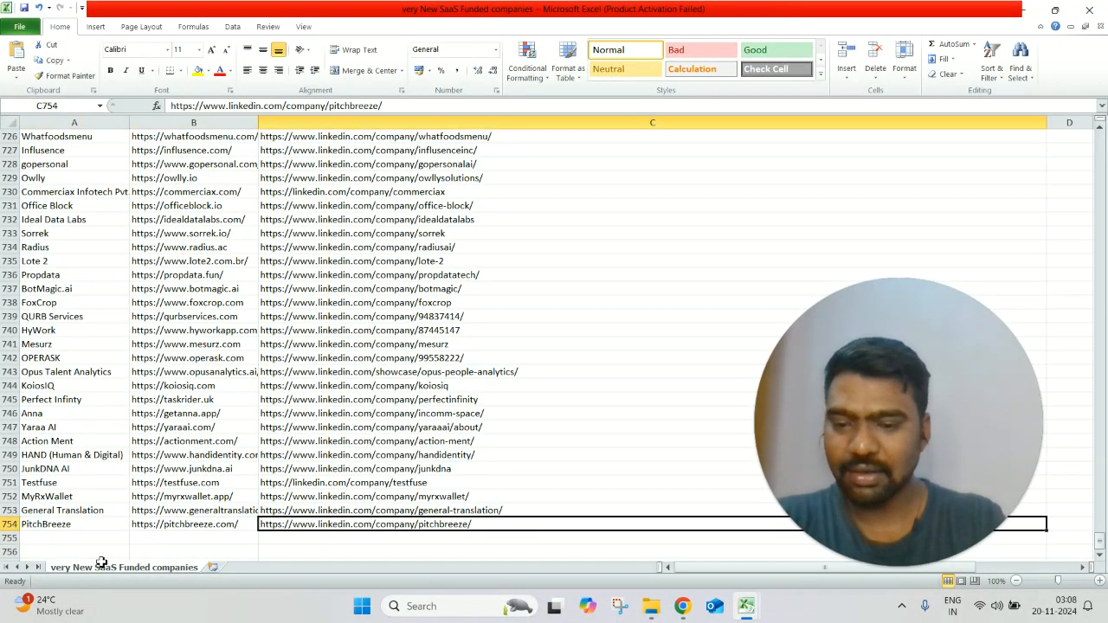
key(Home)
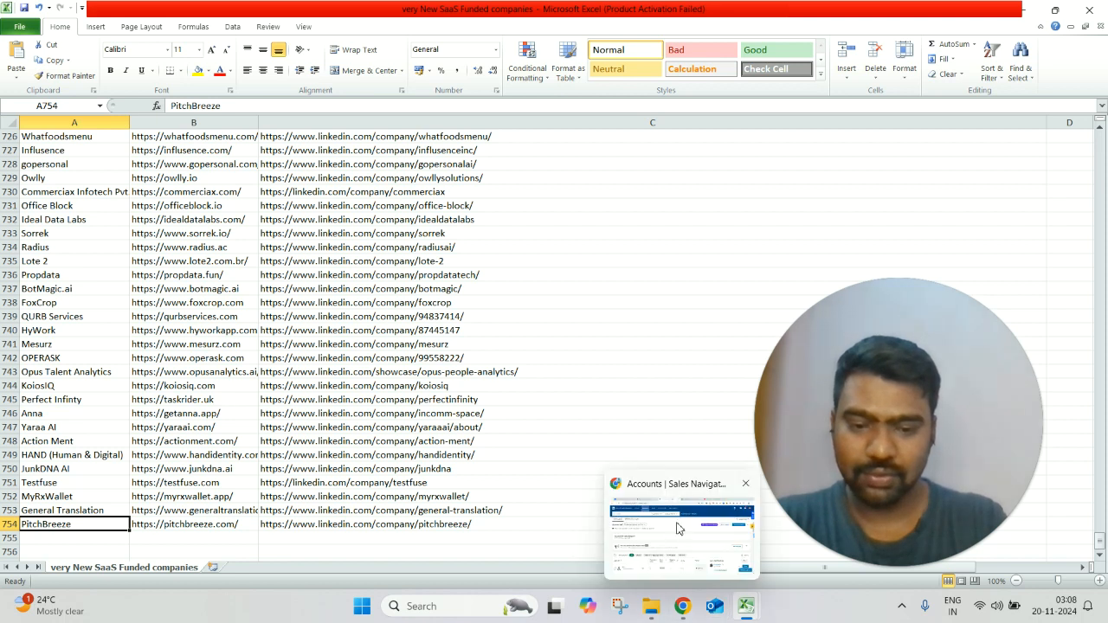
Step: Switch to the browser, review the Crunchbase export dialog, and return to the Sales Navigator accounts page
click(682, 606)
click(112, 8)
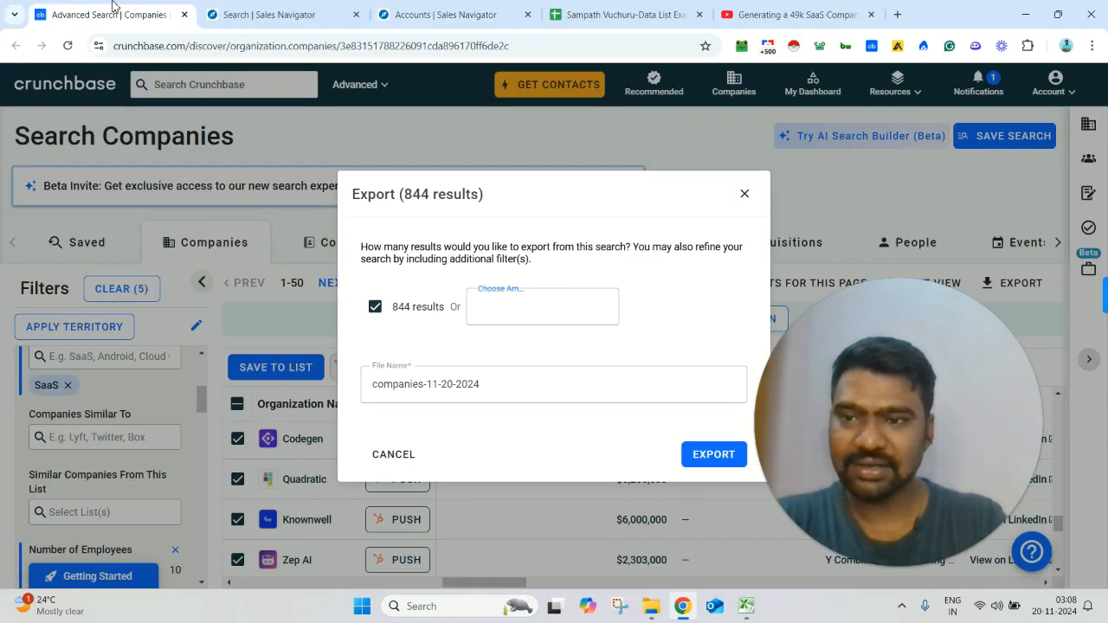
click(464, 6)
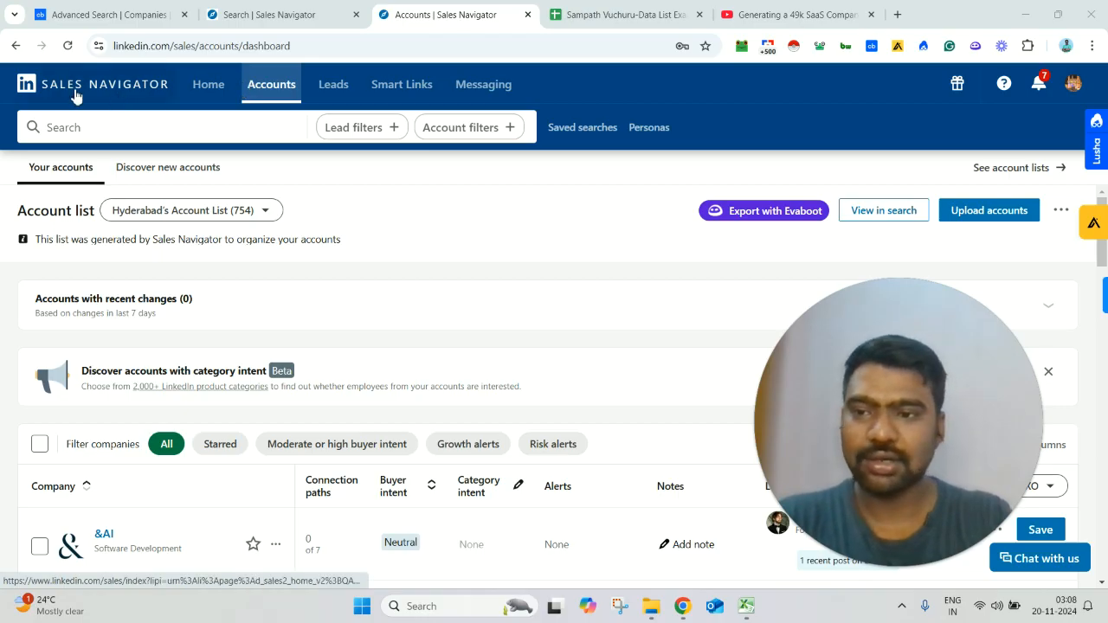
Step: Create a new account list named Test in the Accounts area, with Test as its description
click(269, 87)
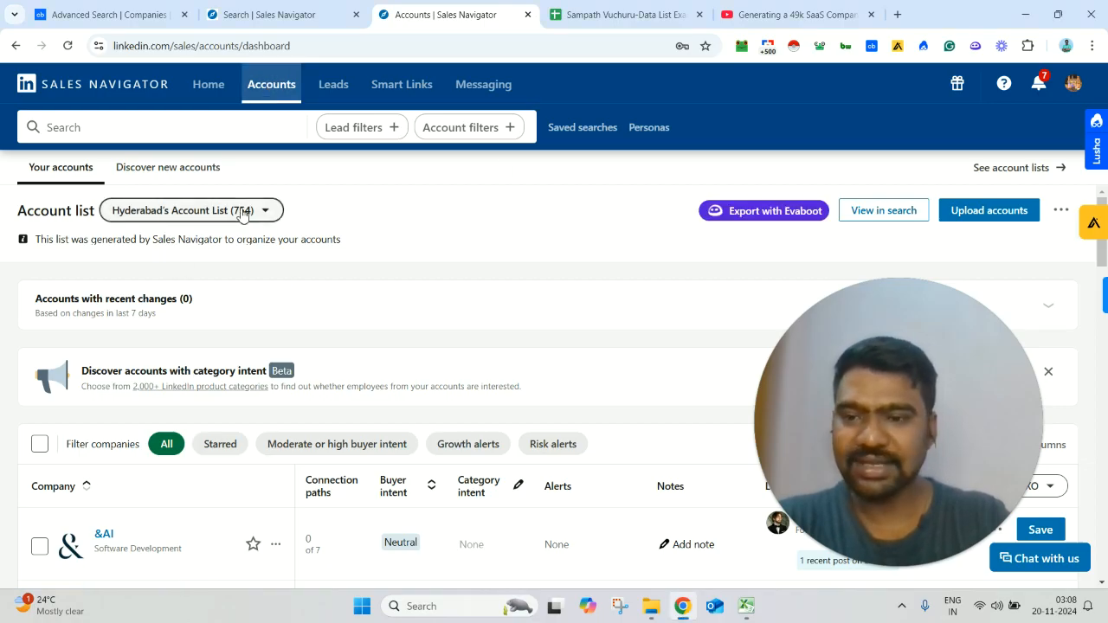
drag(181, 225, 187, 219)
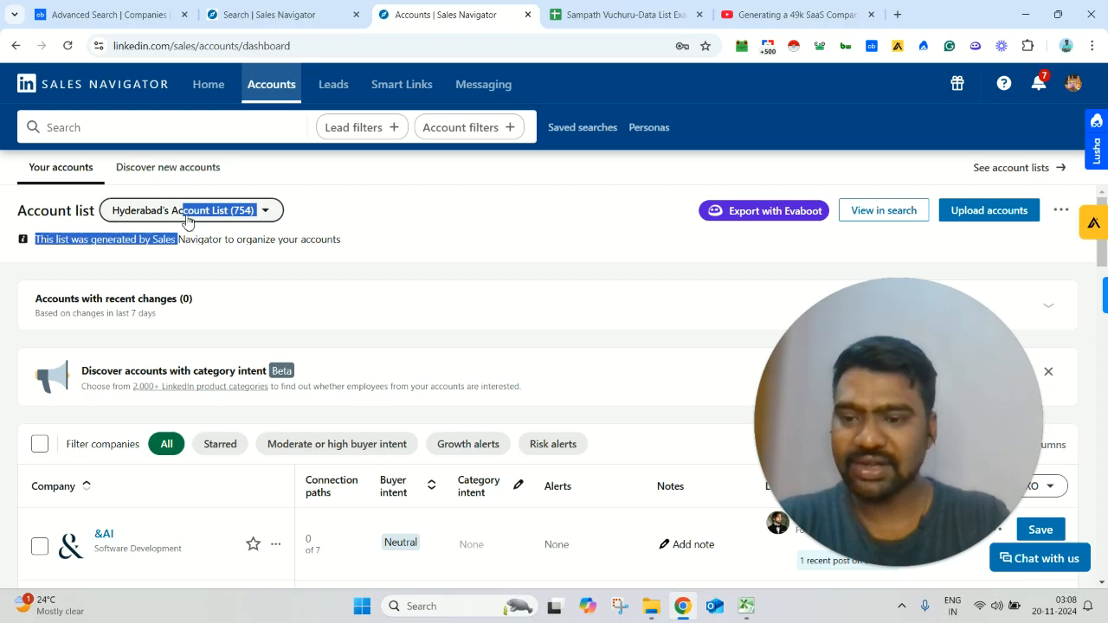
click(187, 220)
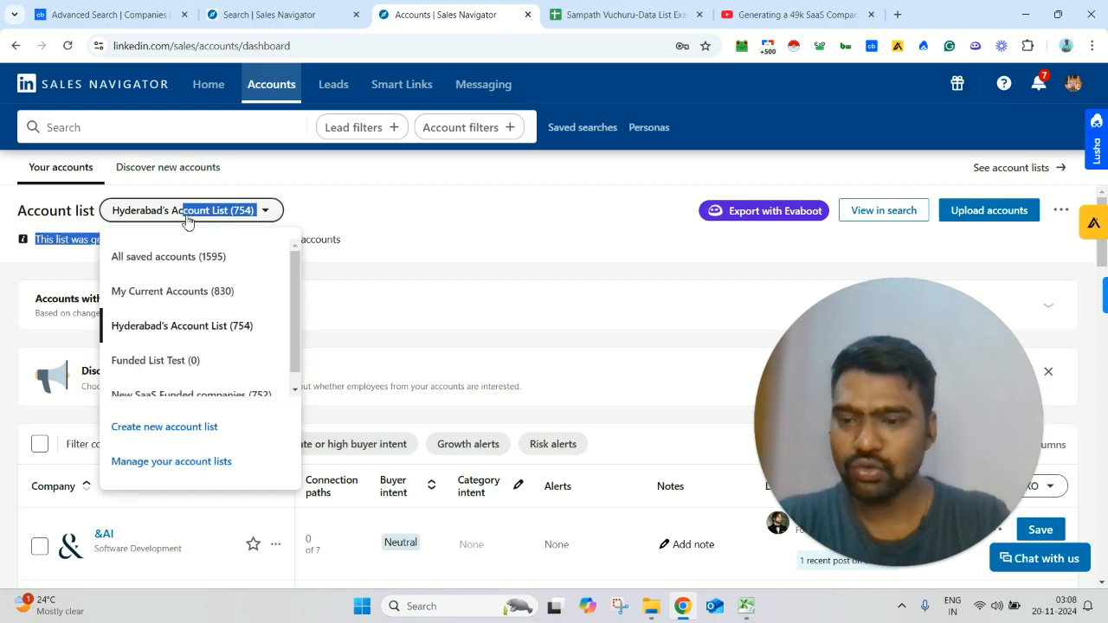
click(208, 429)
click(465, 271)
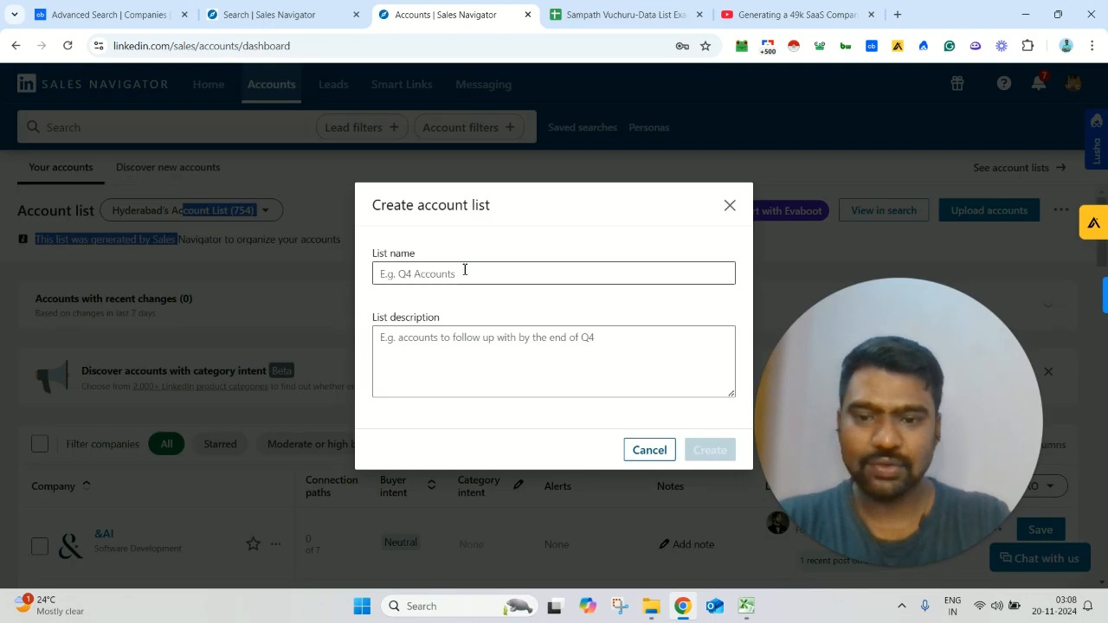
text(Test)
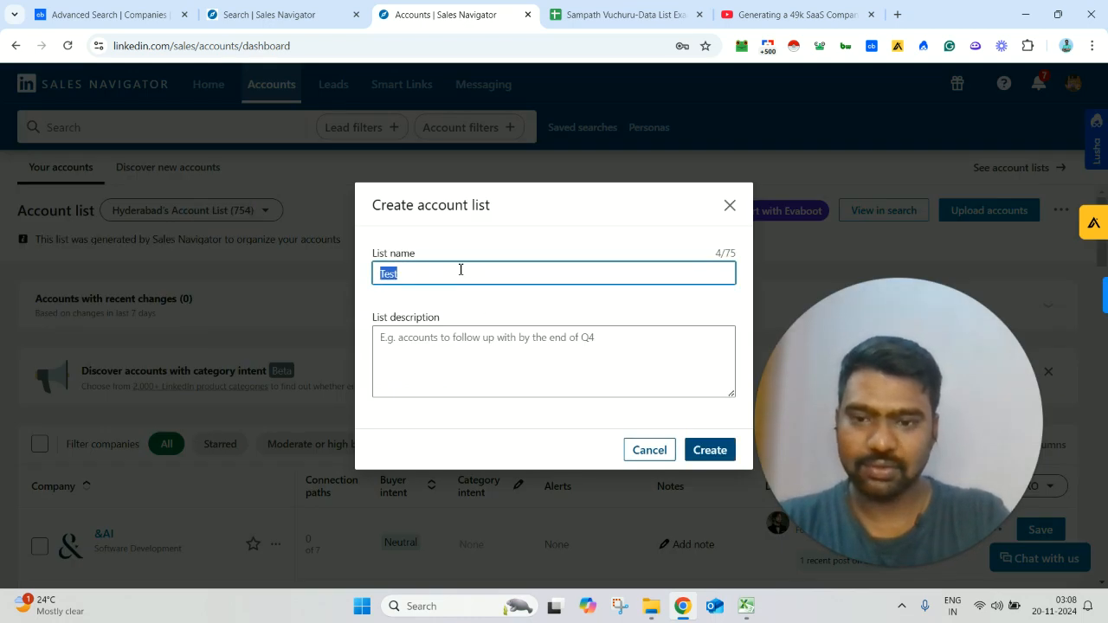
click(475, 344)
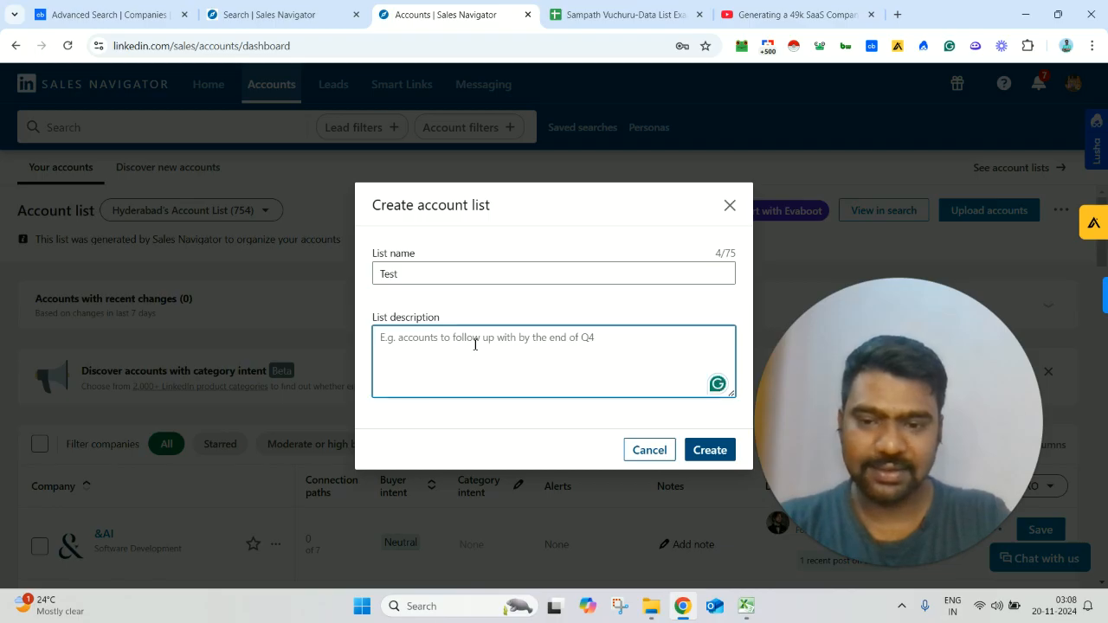
text(Test)
click(710, 450)
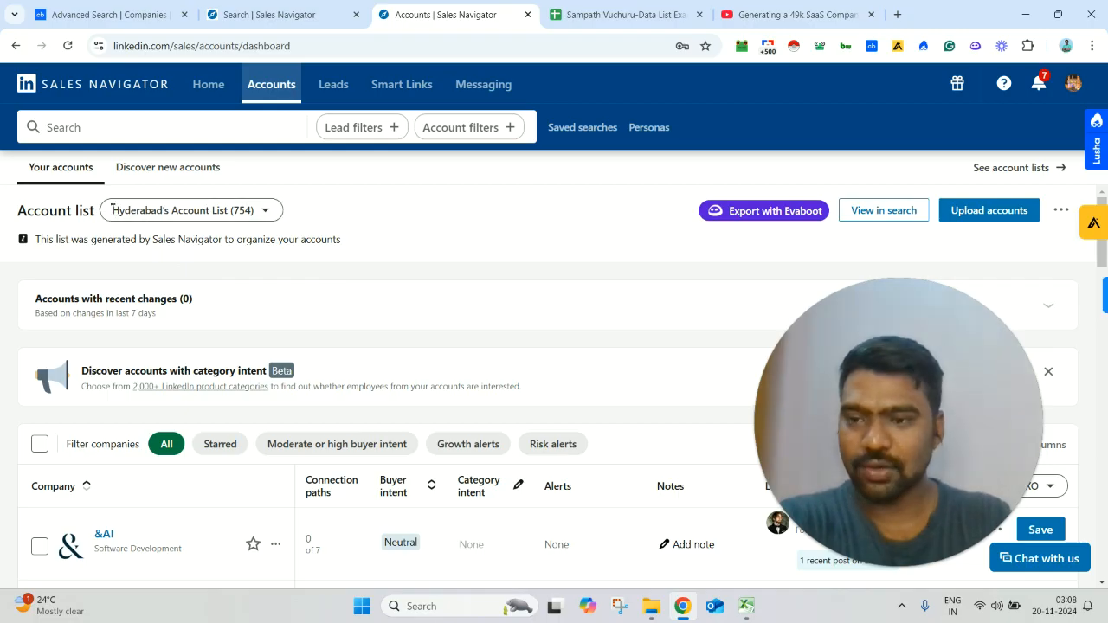
Step: Look through the available account lists and show the Funded List Test account list
click(184, 207)
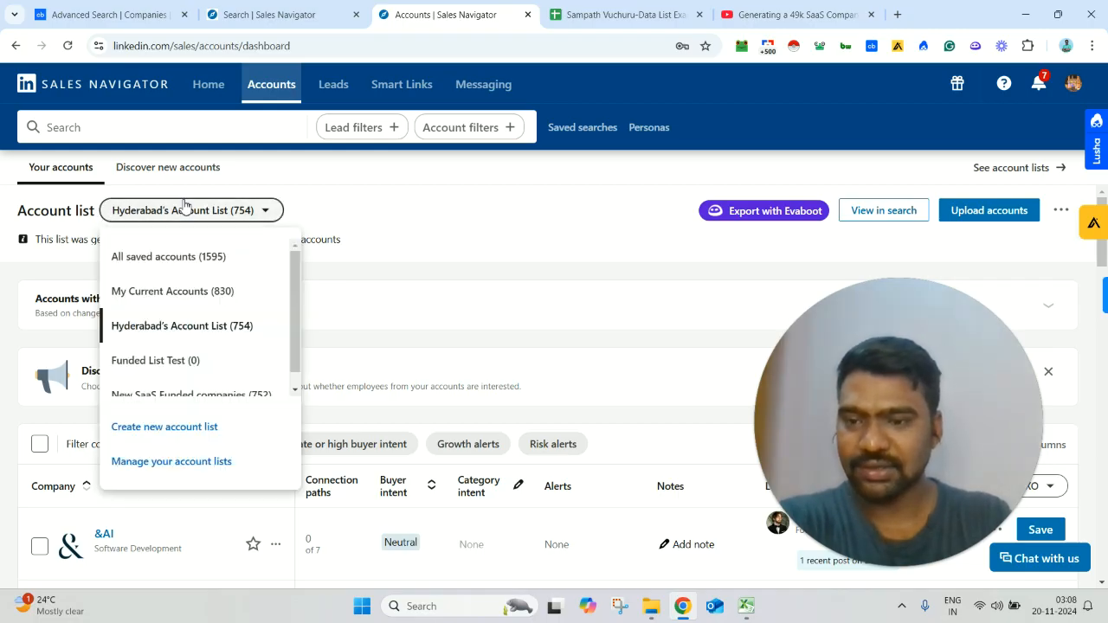
click(295, 378)
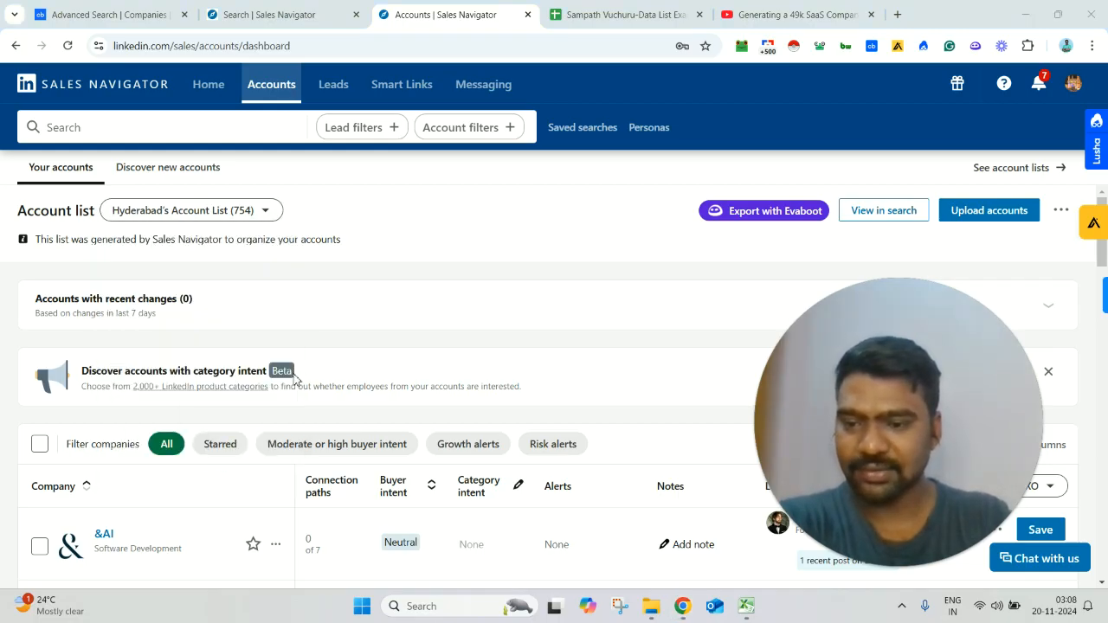
click(185, 212)
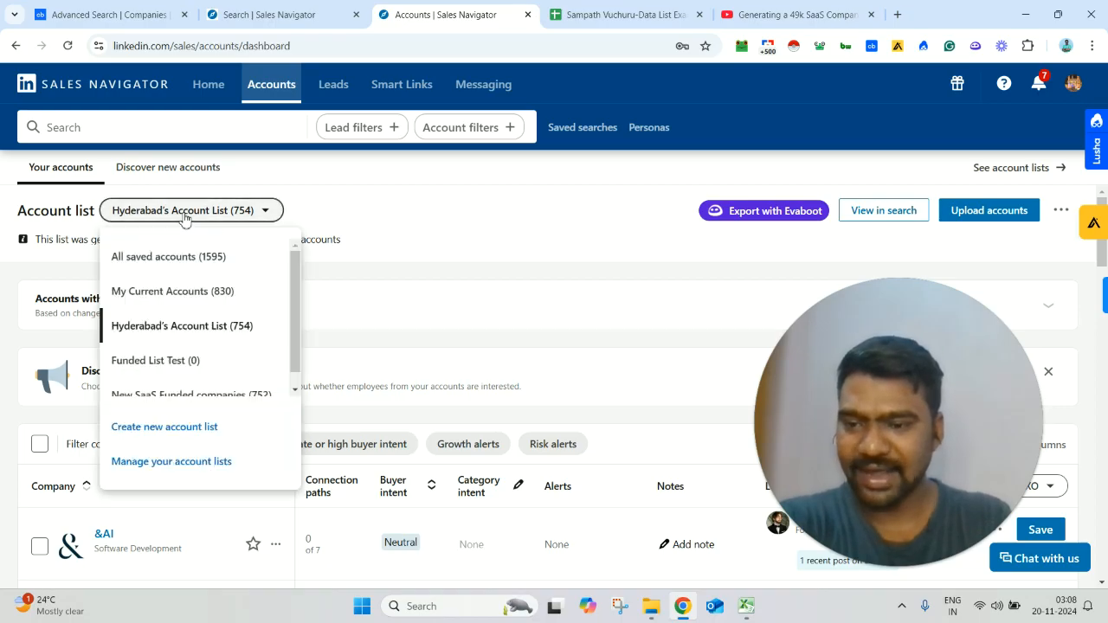
click(184, 366)
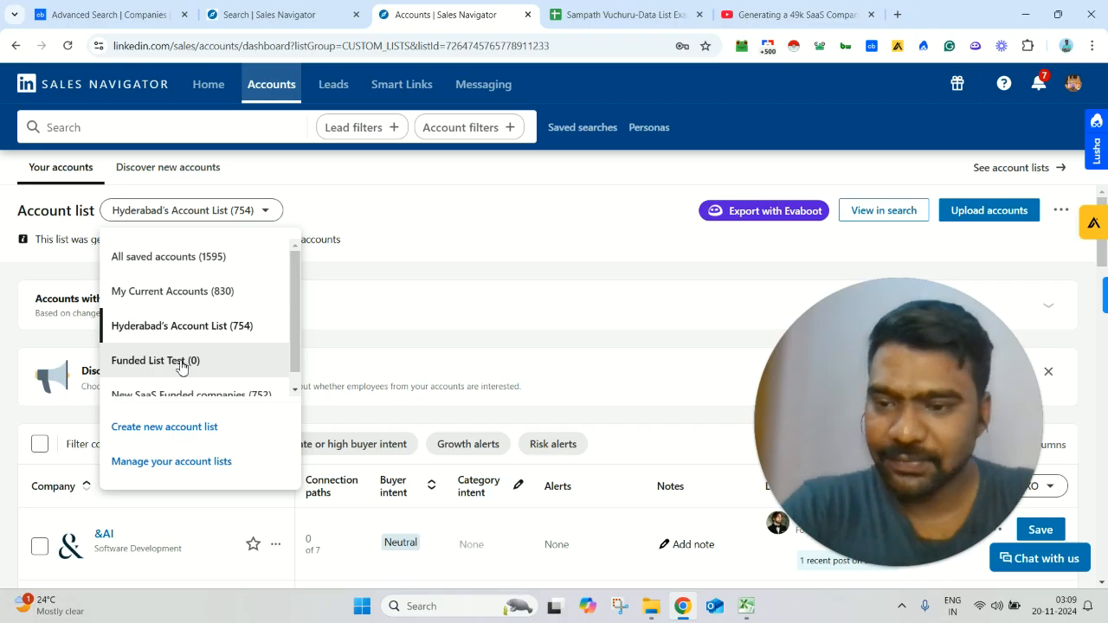
click(176, 360)
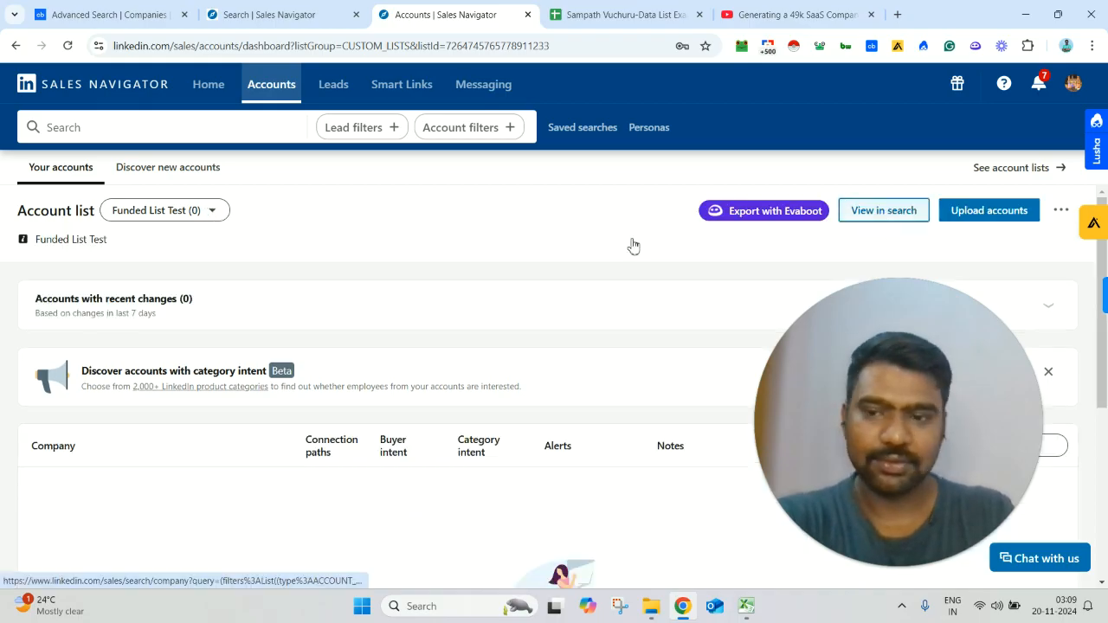
Step: Start an account upload to Funded List Test and review the CSV format, preferred field and account attribute requirements
click(1009, 217)
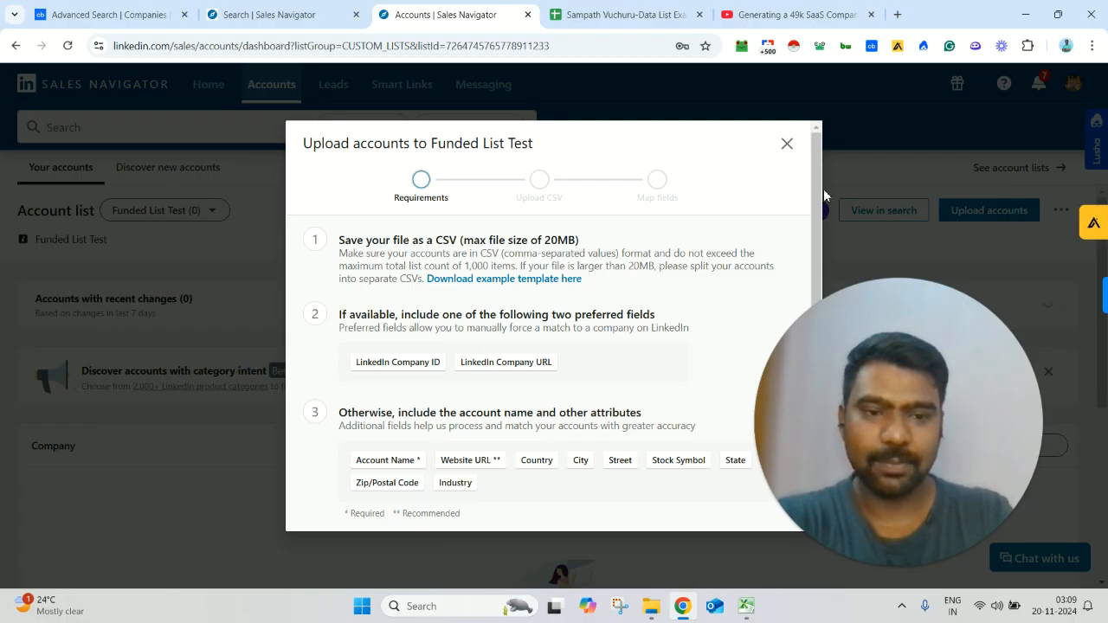
double_click(496, 241)
triple_click(494, 244)
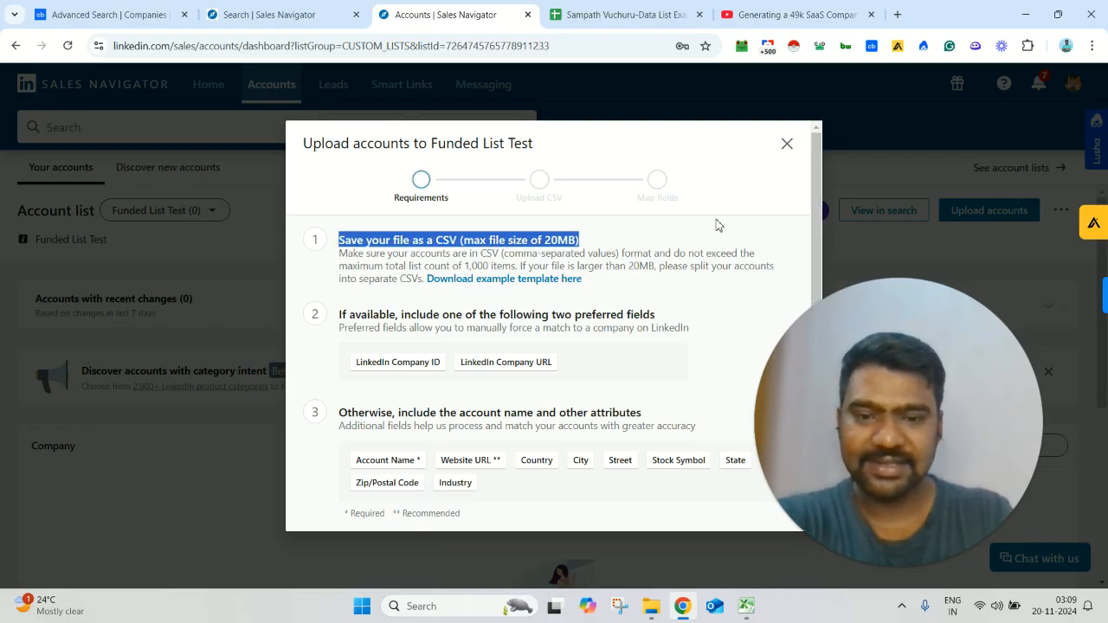
scroll(823, 264, down, 2)
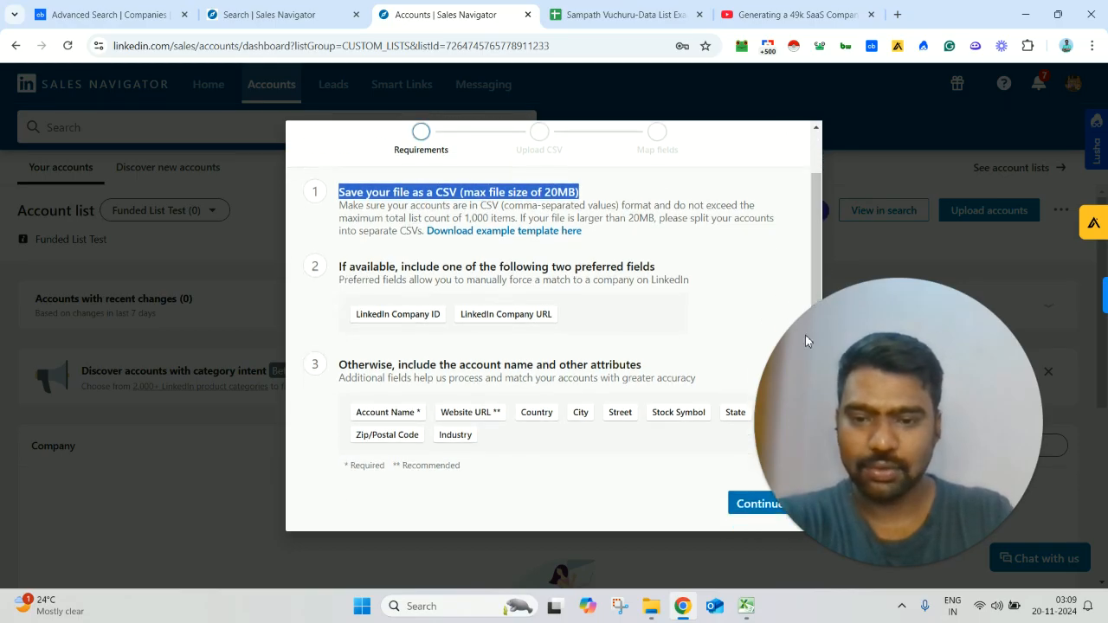
triple_click(369, 378)
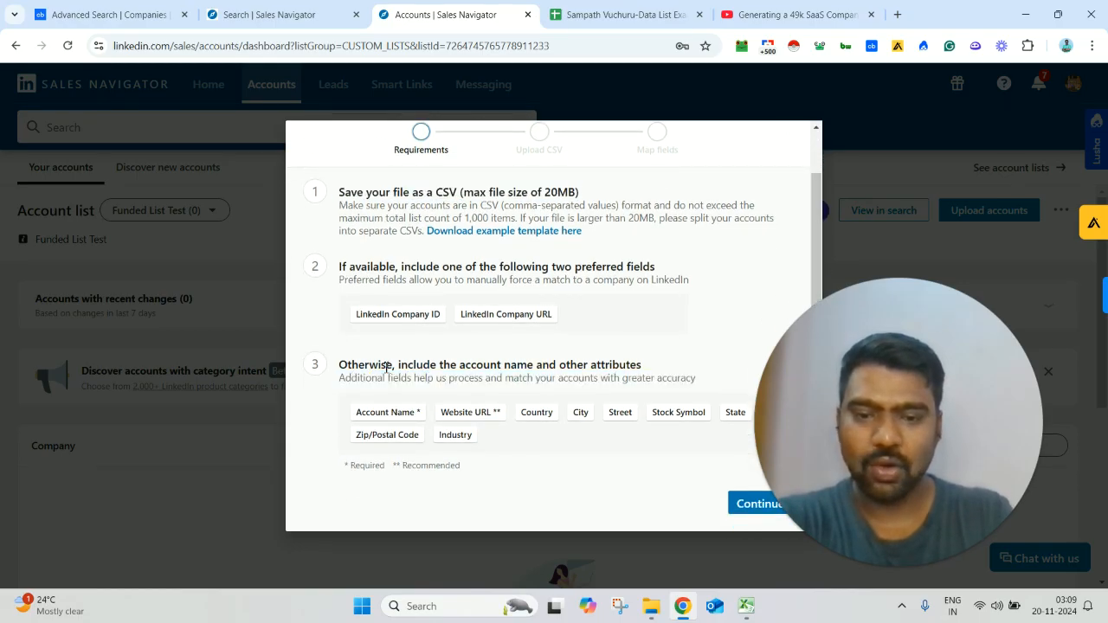
triple_click(372, 365)
click(847, 347)
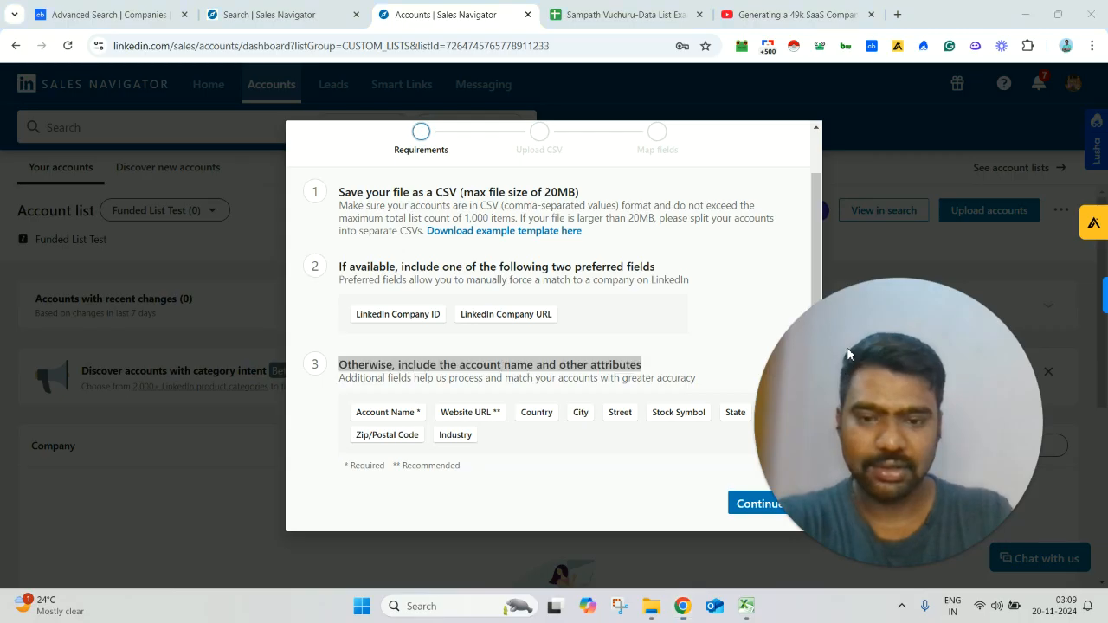
triple_click(358, 270)
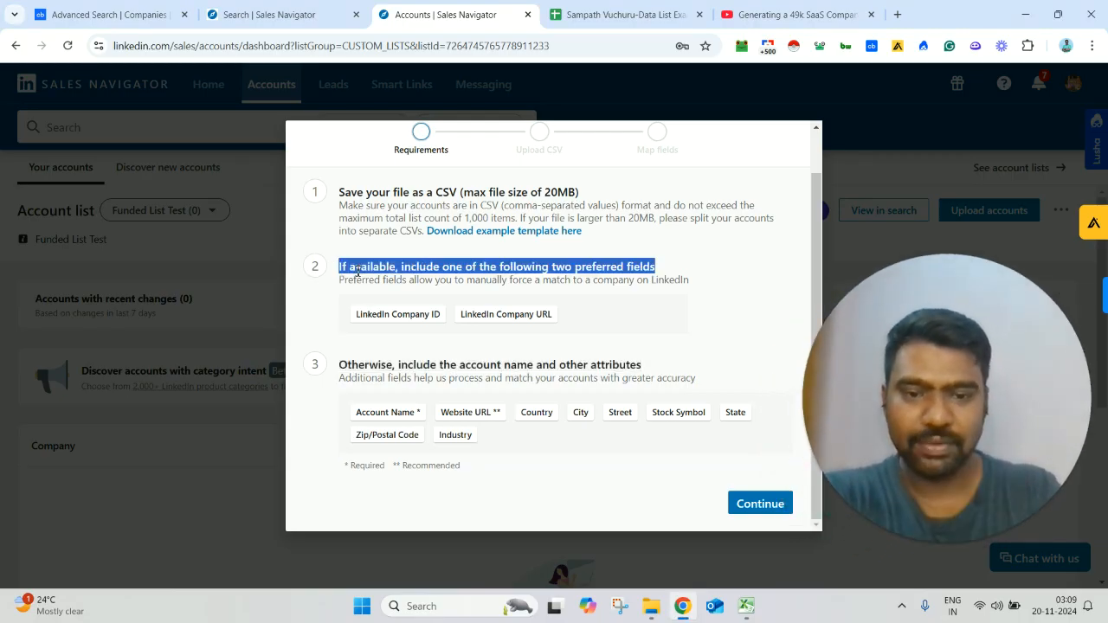
Step: Continue past the requirements and upload the New SaaS Funded companies CSV file from the Downloads folder
click(760, 505)
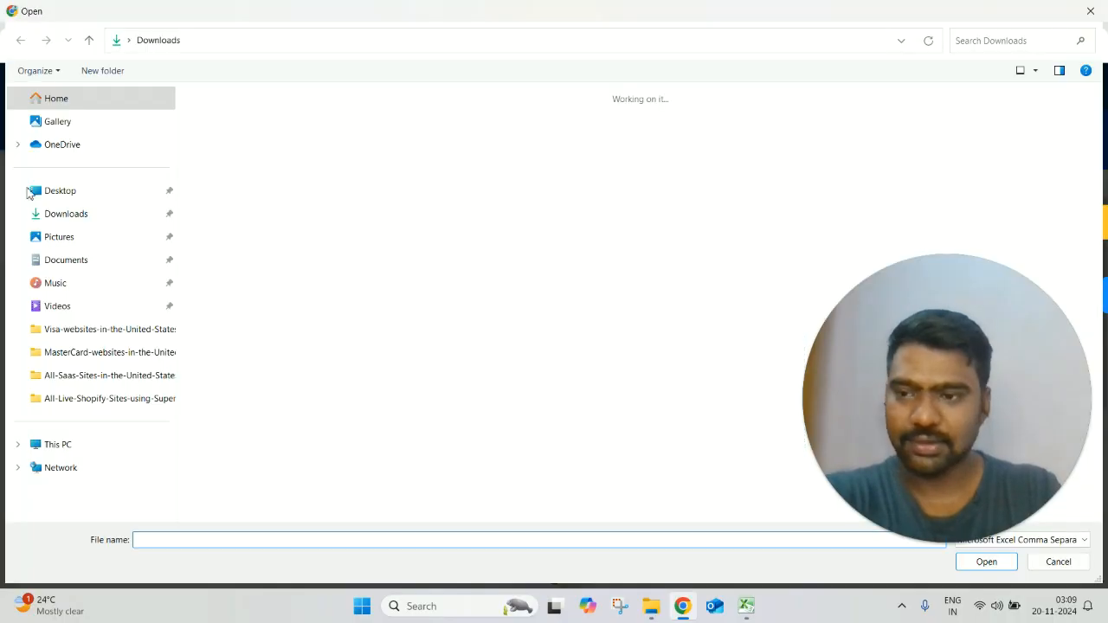
click(69, 227)
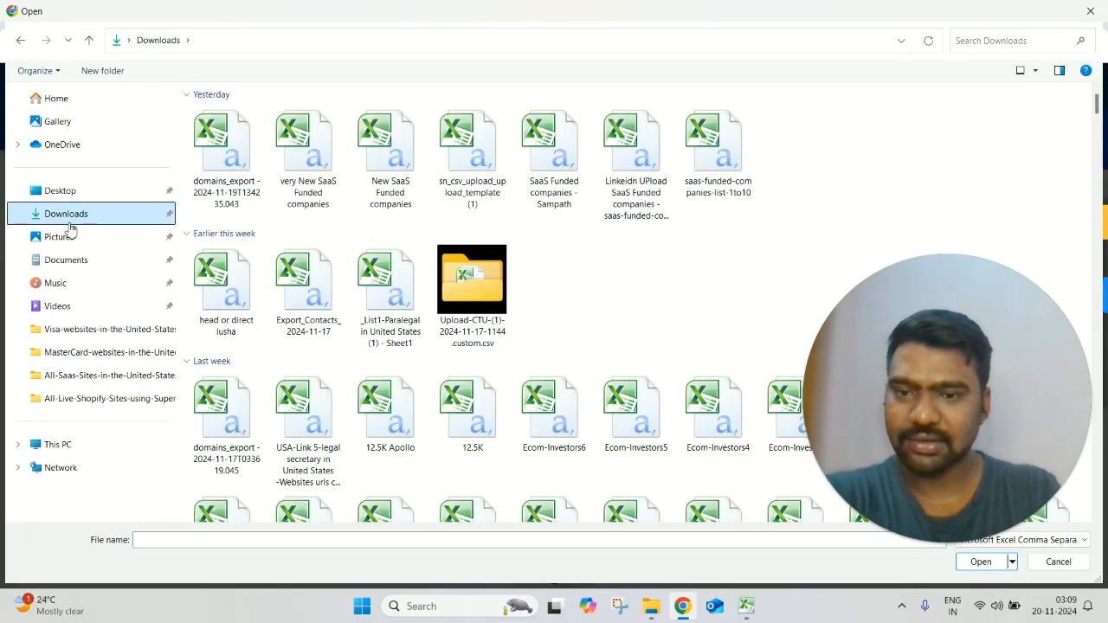
double_click(391, 189)
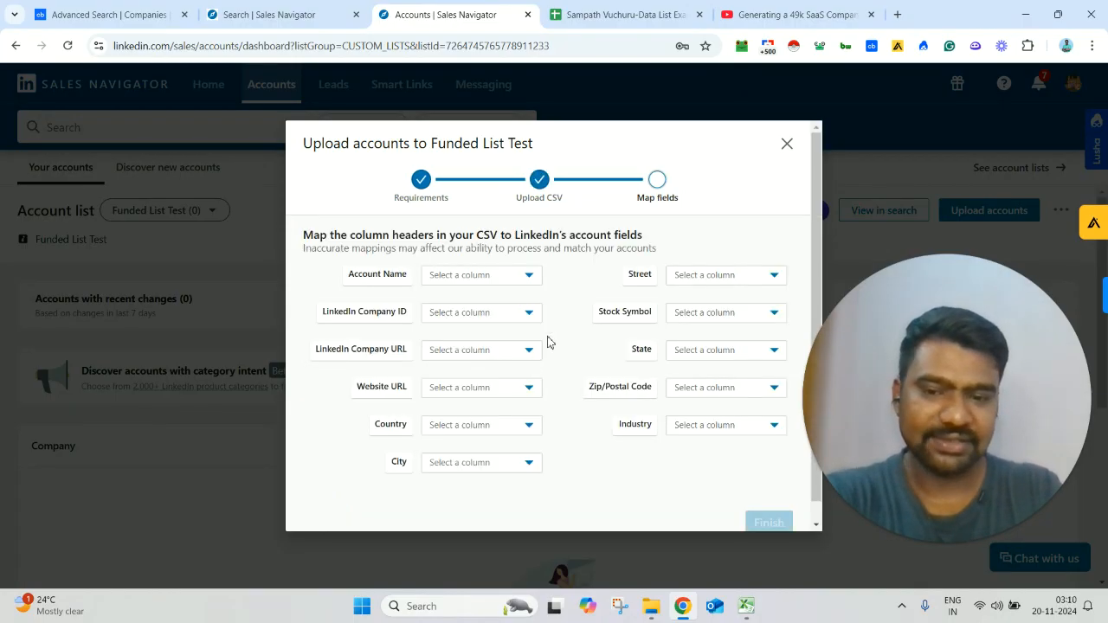
Step: Map Account Name to Company, LinkedIn Company URL to LinkedIn and Website URL to Website, finish the upload, and check its progress
click(511, 275)
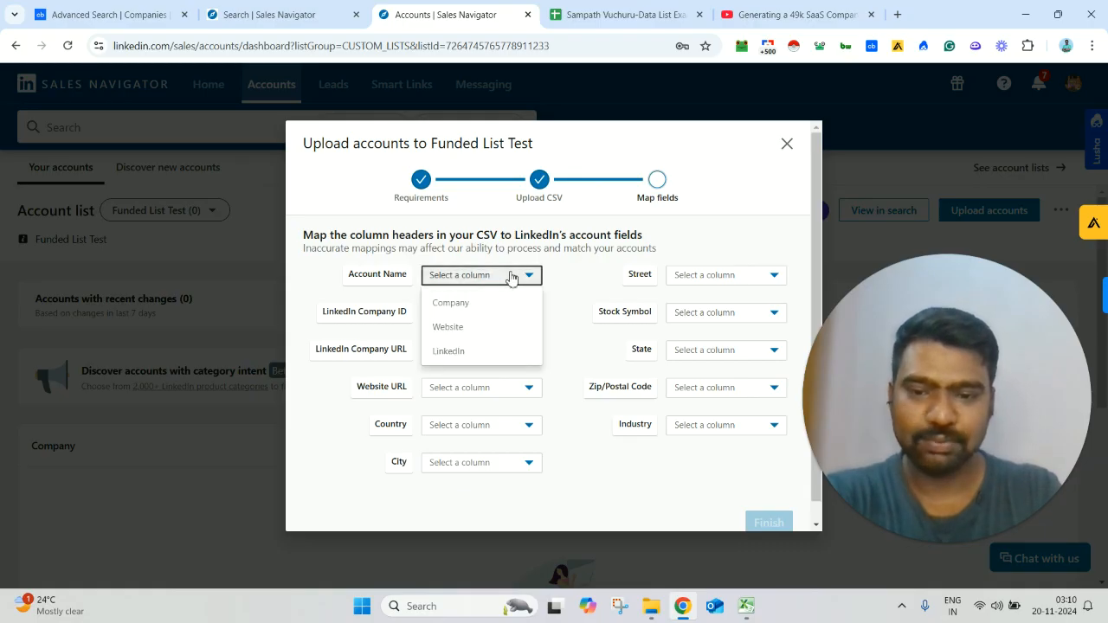
click(502, 297)
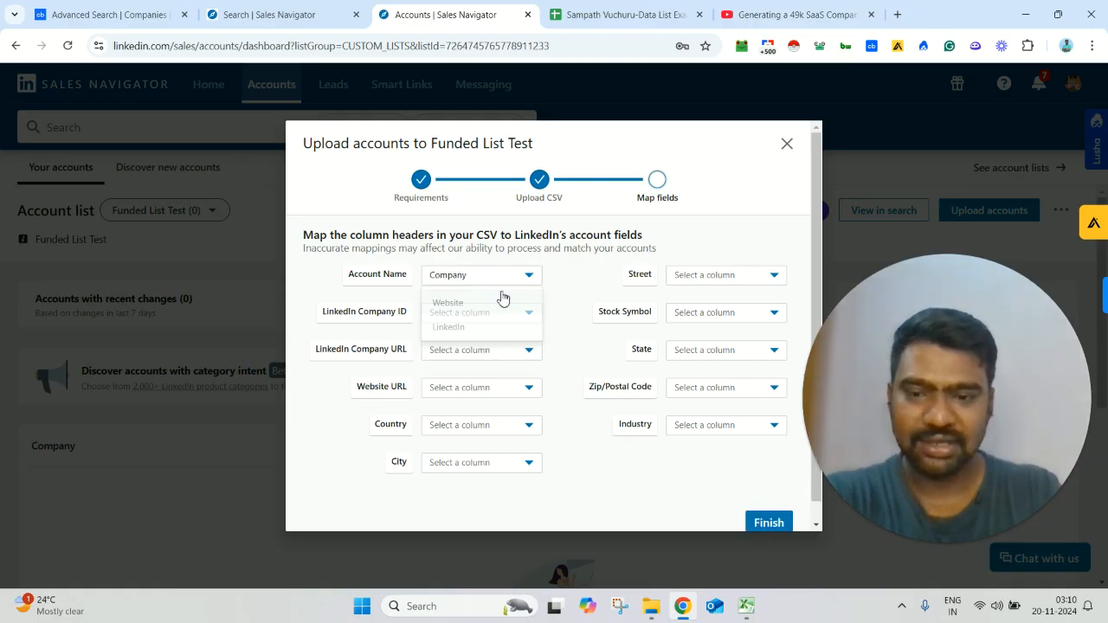
click(509, 351)
click(487, 426)
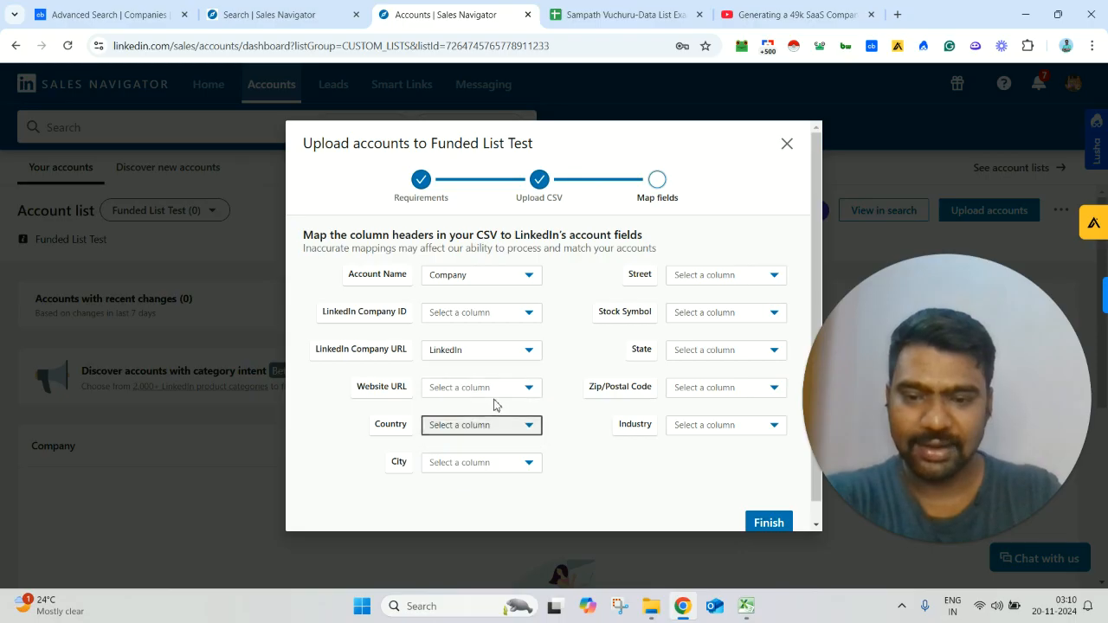
click(497, 389)
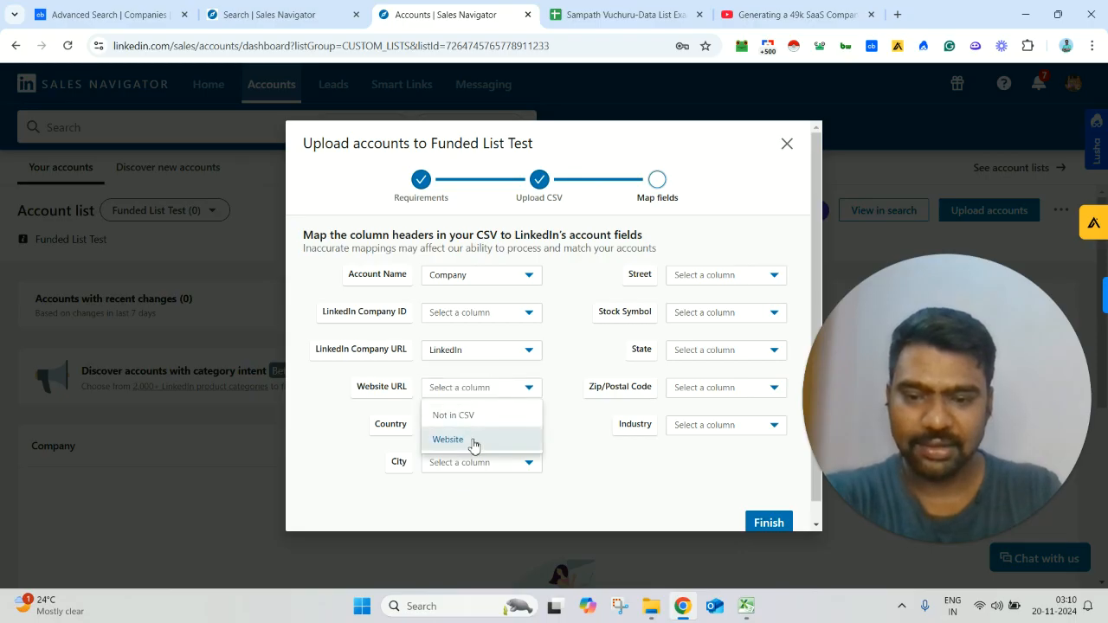
click(472, 442)
click(770, 519)
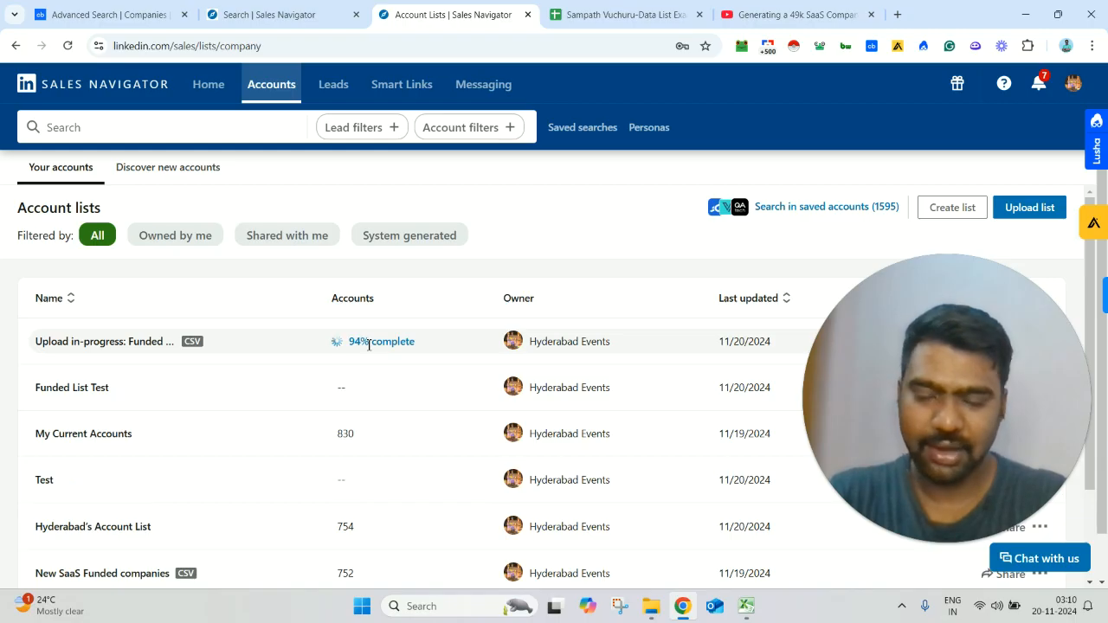
triple_click(369, 344)
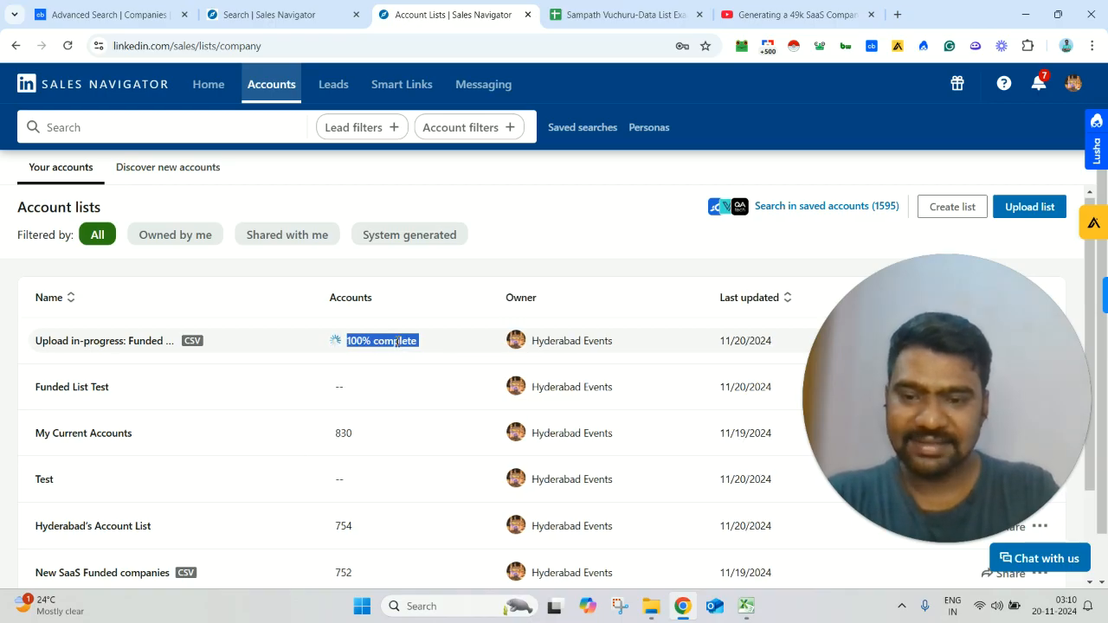
Step: Return to the lead search and examine the Account lists filter with New SaaS Funded companies applied and the other lists available
click(315, 6)
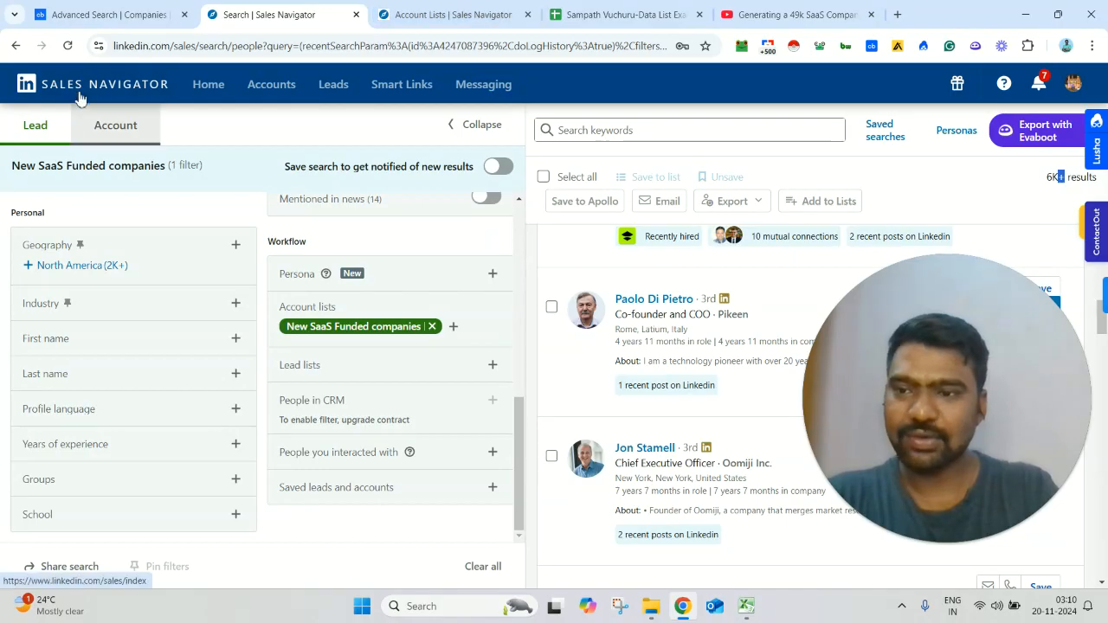
drag(518, 394, 531, 294)
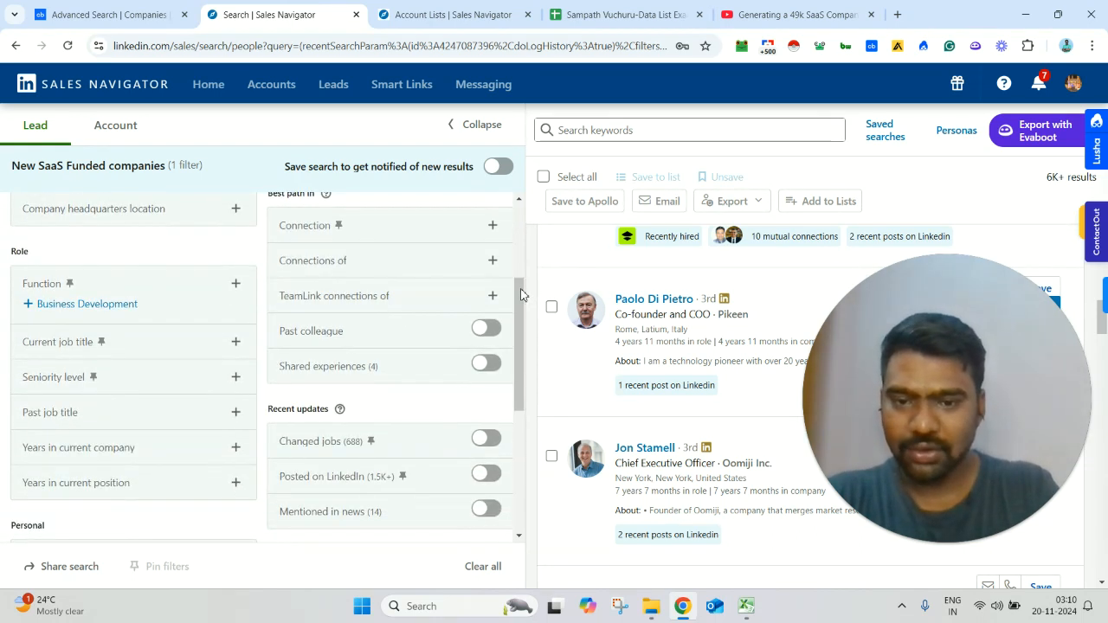
drag(527, 332, 525, 398)
click(400, 140)
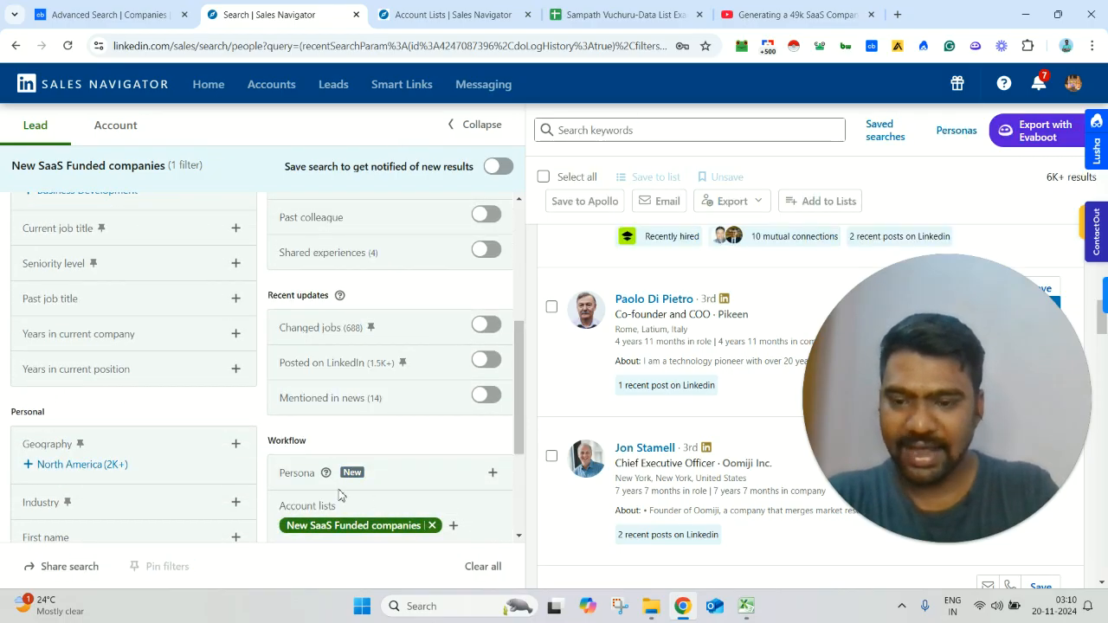
scroll(527, 408, down, 2)
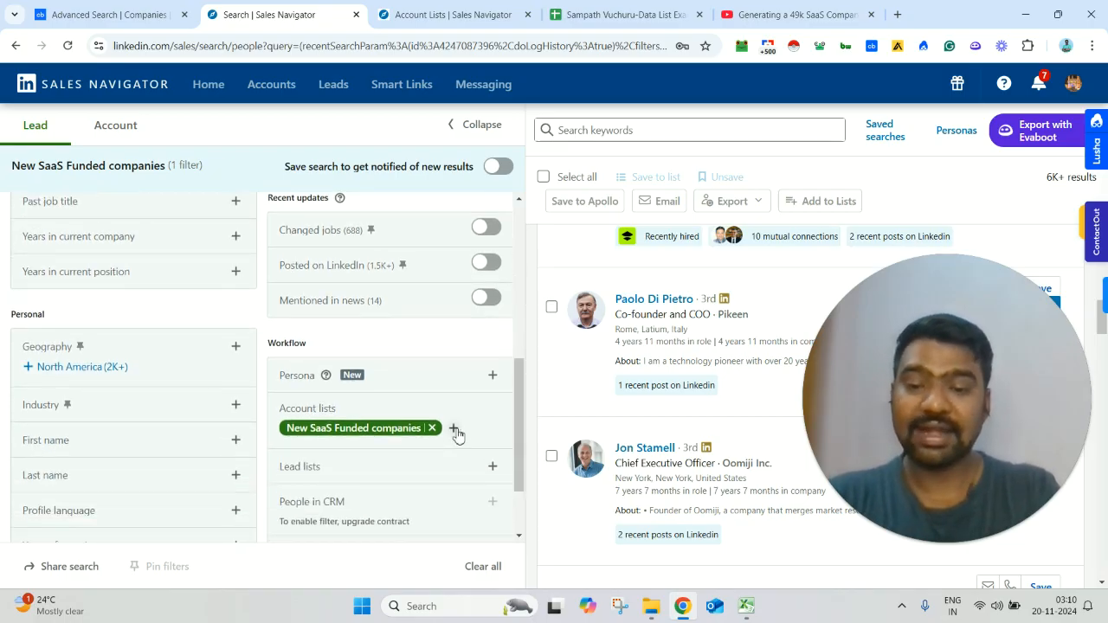
click(456, 431)
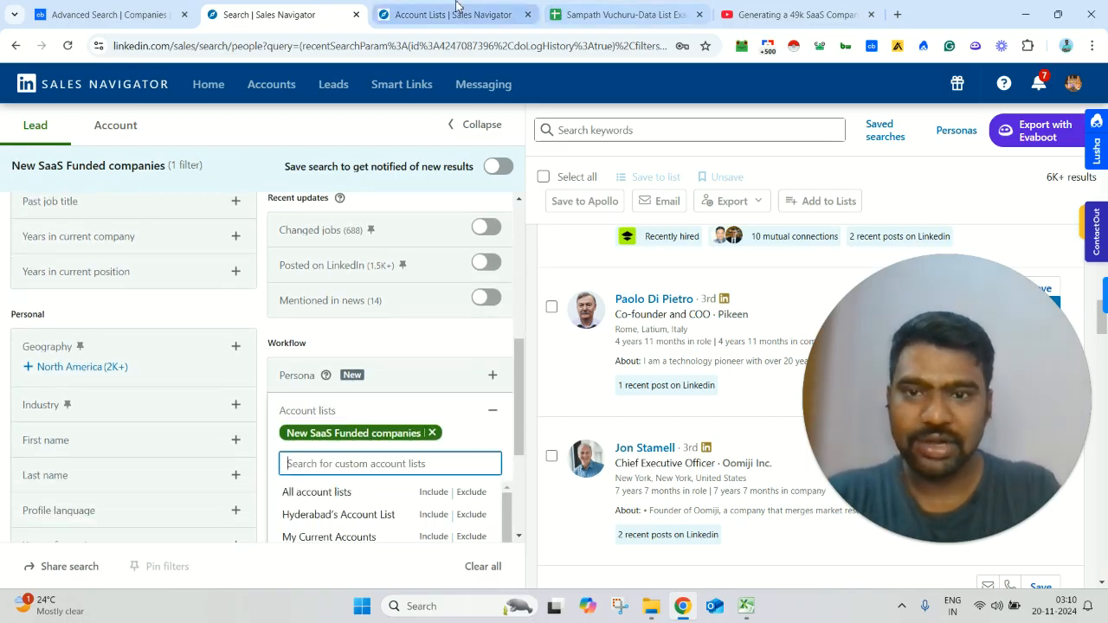
click(457, 4)
click(269, 15)
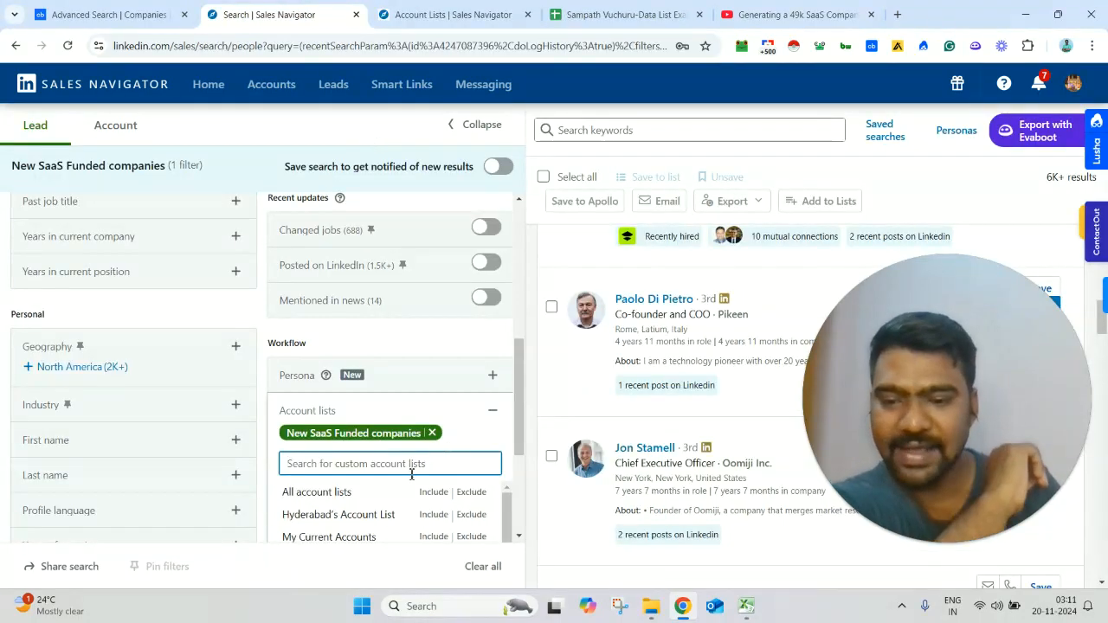
drag(485, 495, 500, 520)
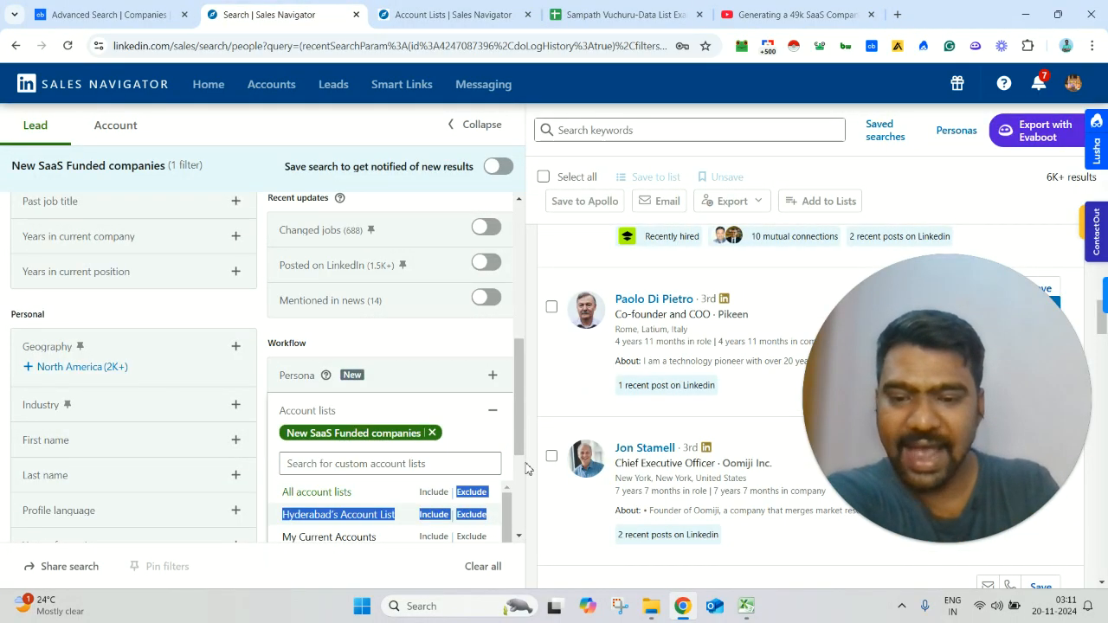
scroll(405, 431, down, 1)
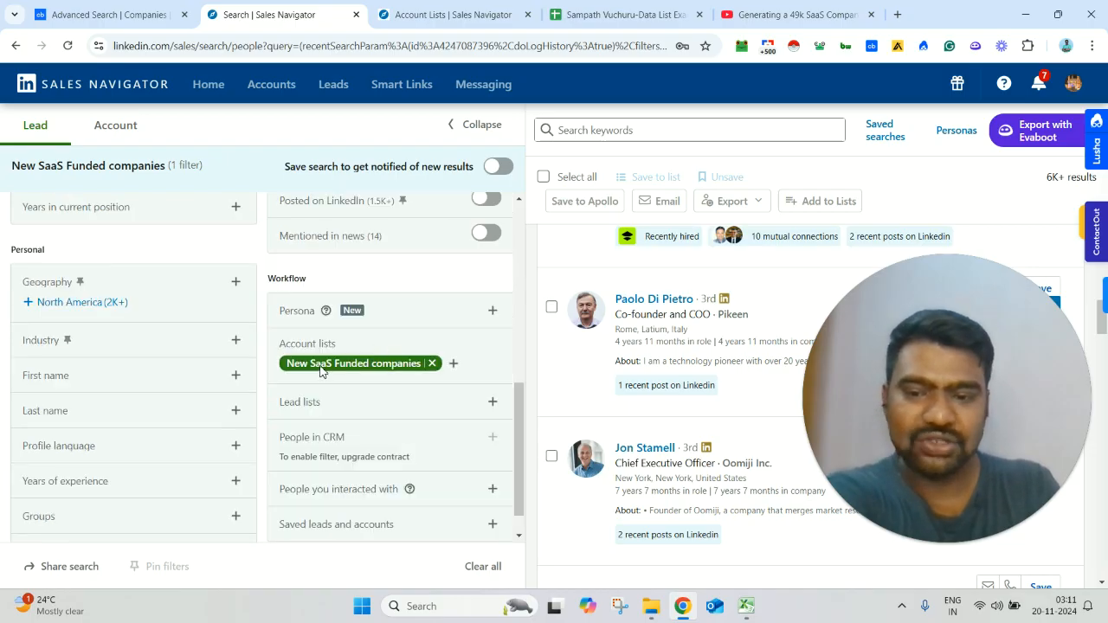
Step: Check the number of leads found for the New SaaS Funded companies account list and look over the available filters
triple_click(1040, 177)
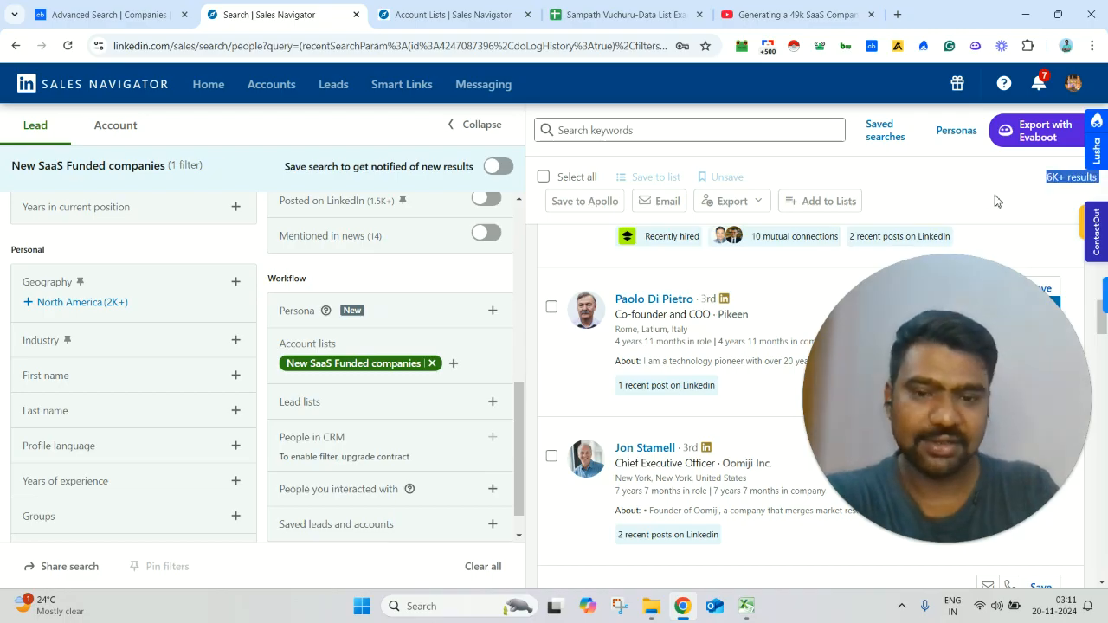
click(522, 429)
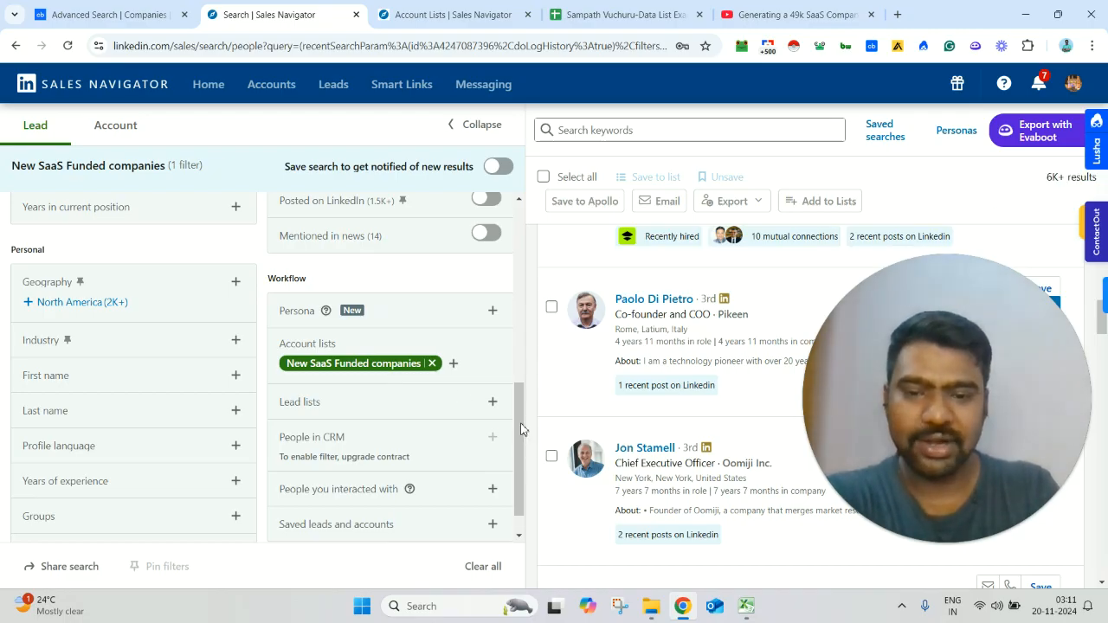
drag(521, 414, 519, 297)
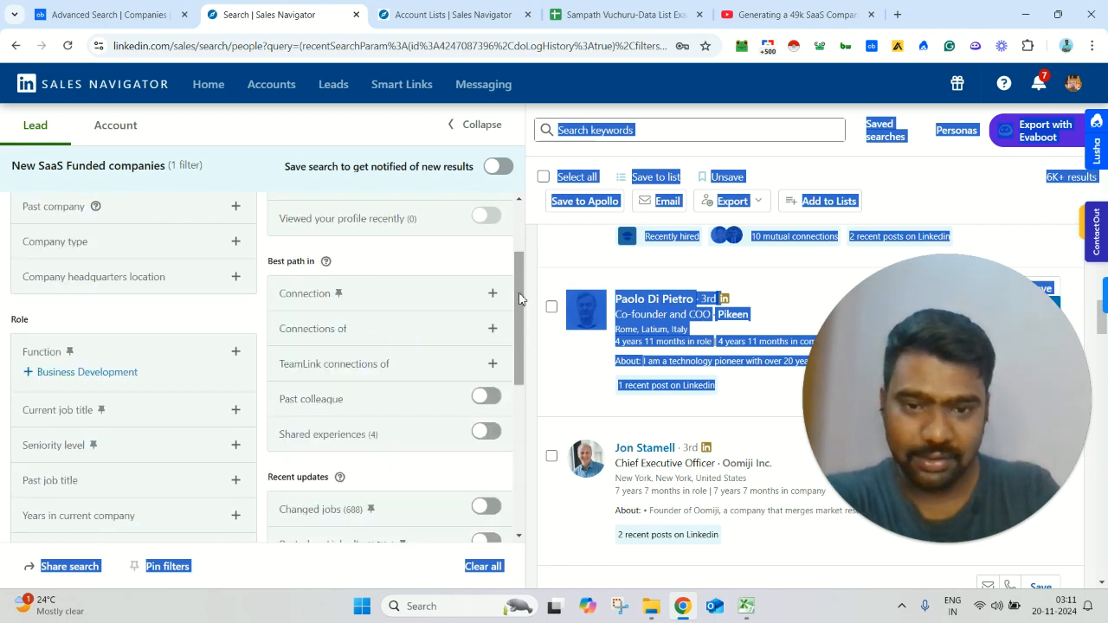
click(996, 177)
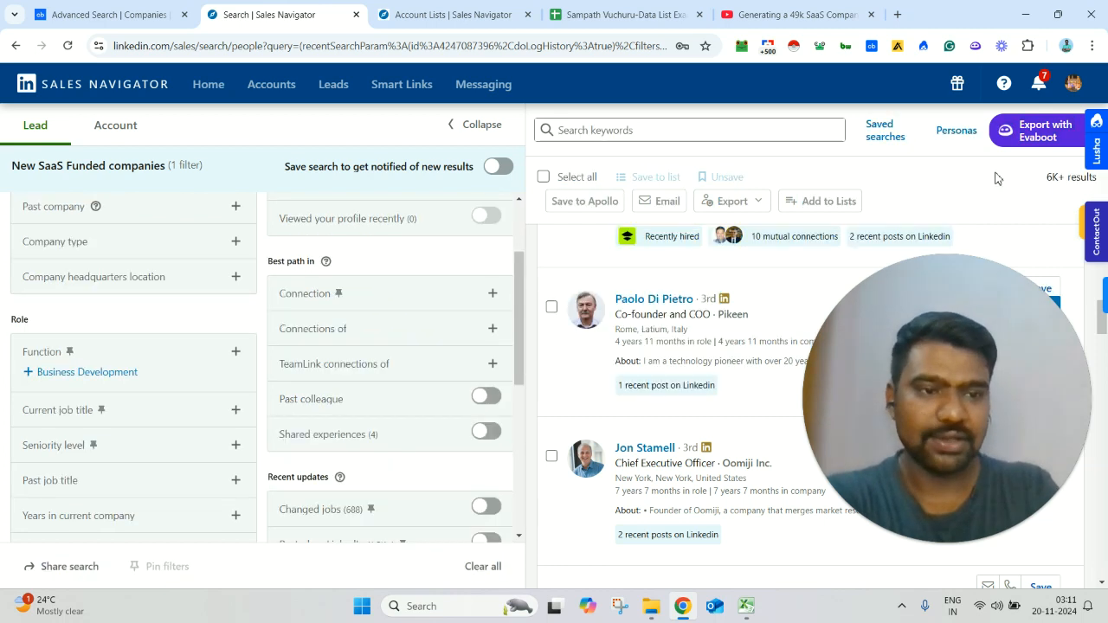
triple_click(1052, 180)
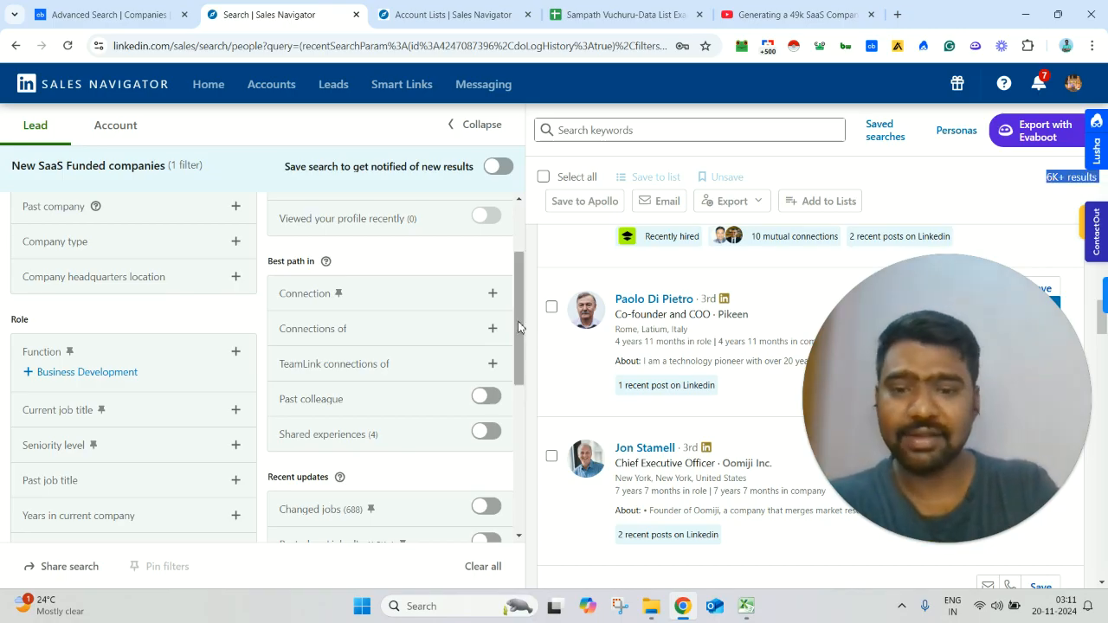
Step: Narrow the lead search by seniority level to include Owner / Partner and CXO
scroll(22, 394, down, 2)
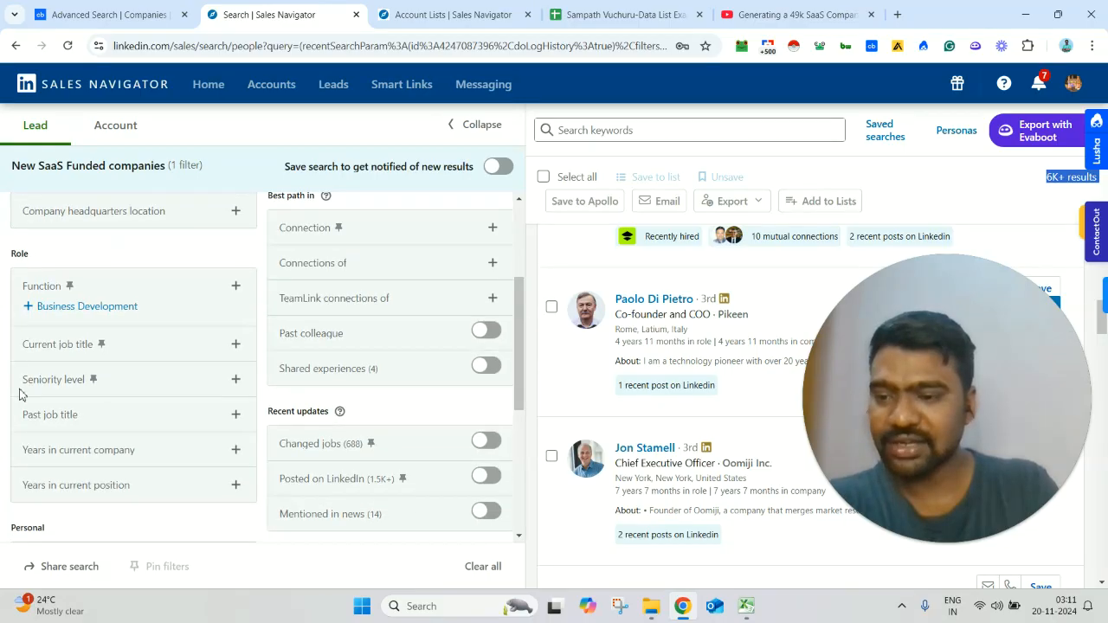
click(236, 380)
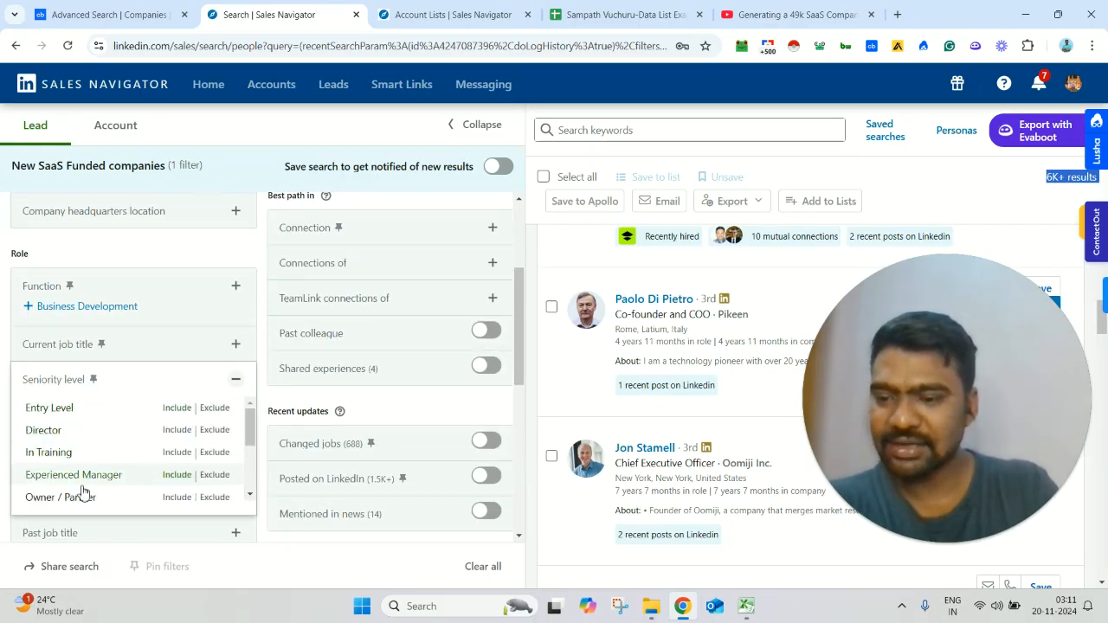
click(175, 500)
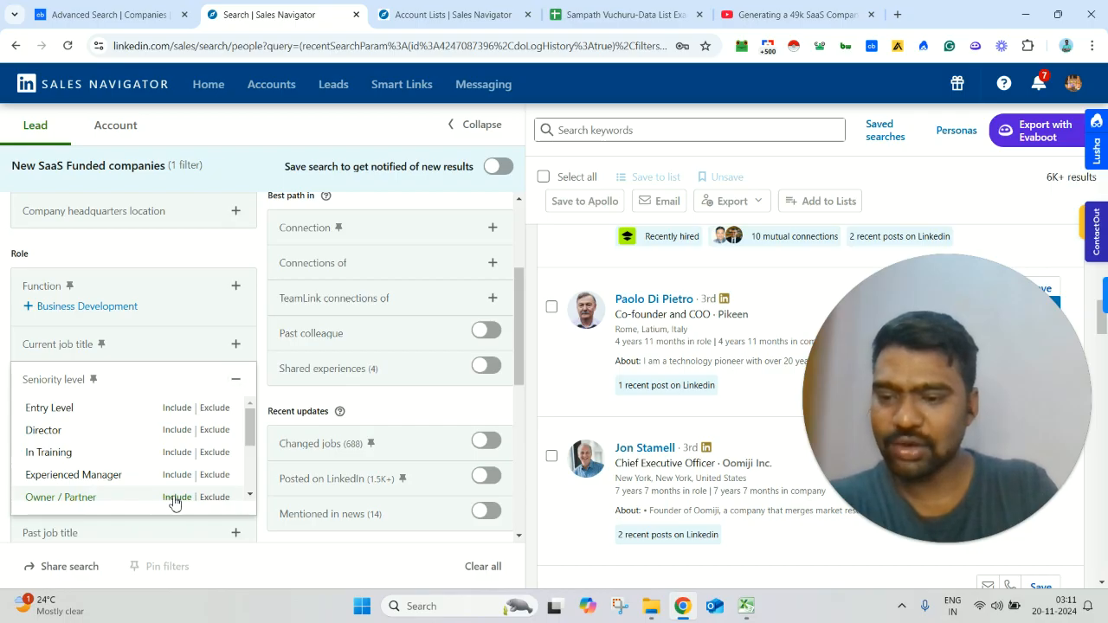
click(175, 498)
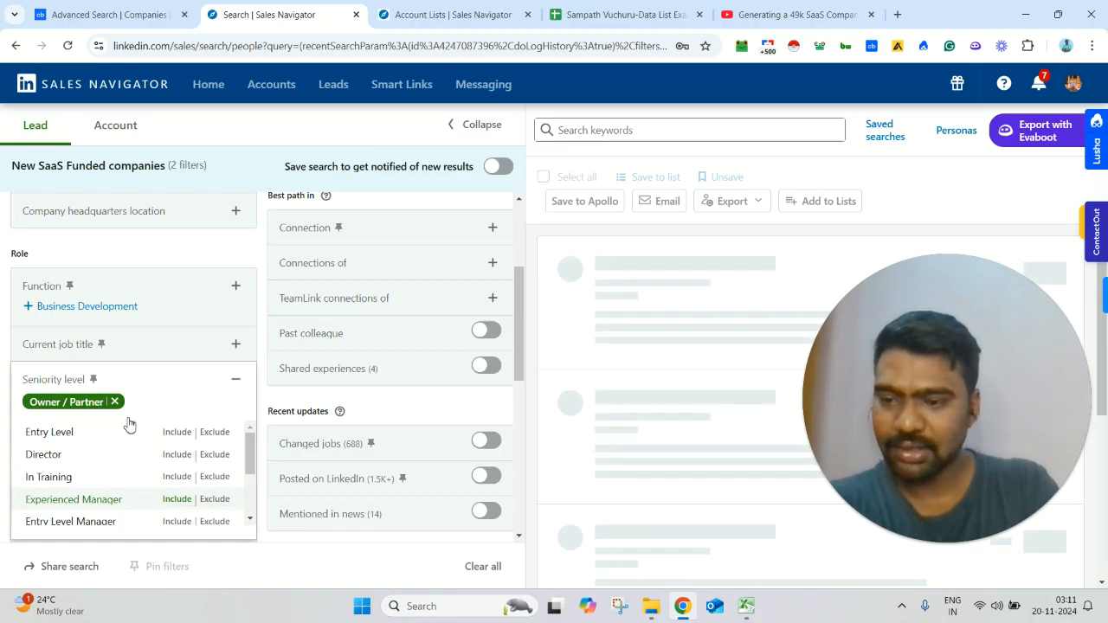
scroll(109, 428, down, 1)
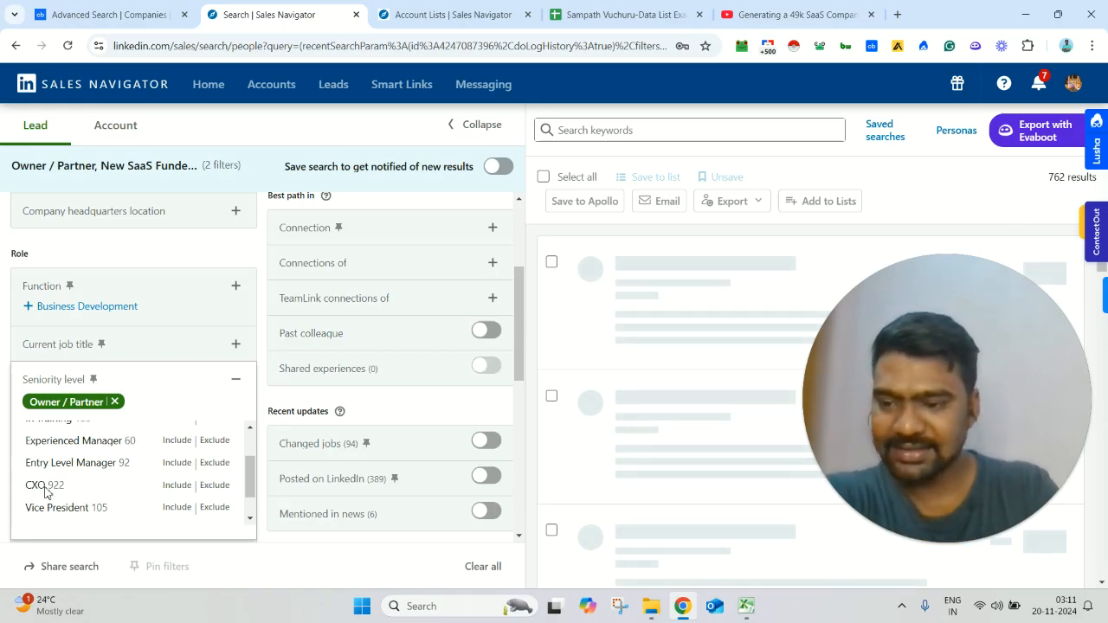
click(178, 483)
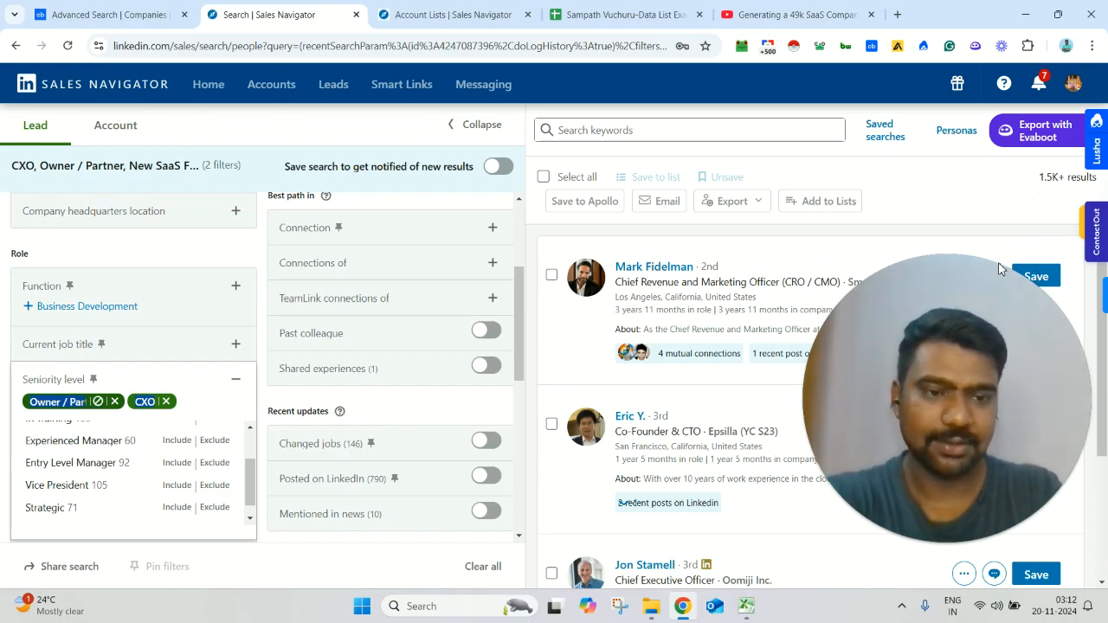
Step: Look through the filtered leads, examining their job titles, companies and locations
drag(990, 275, 403, 313)
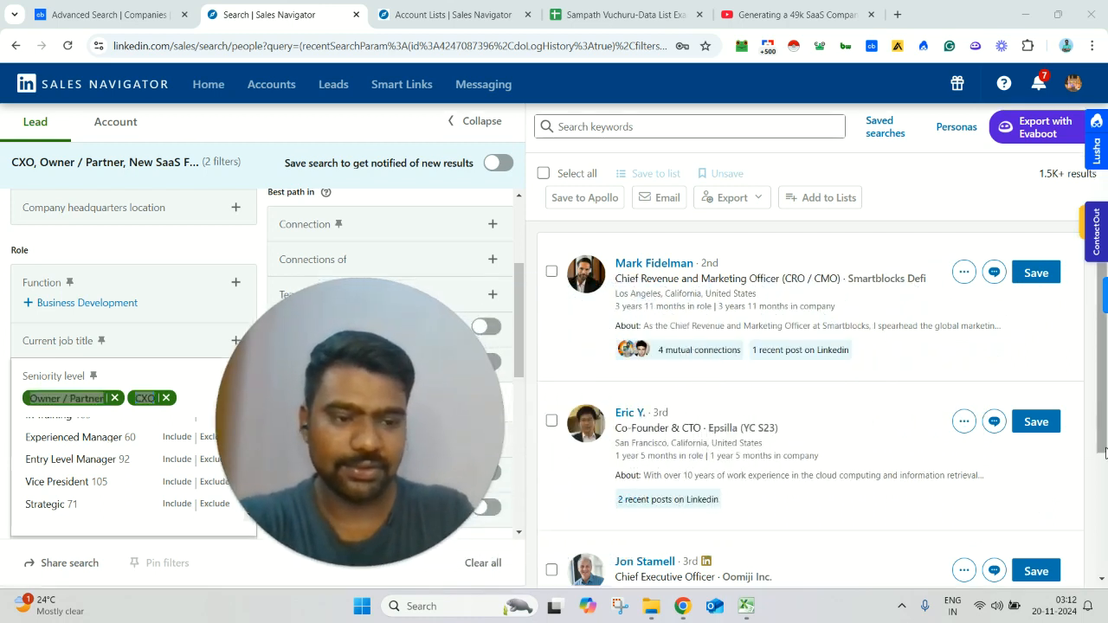
click(1106, 453)
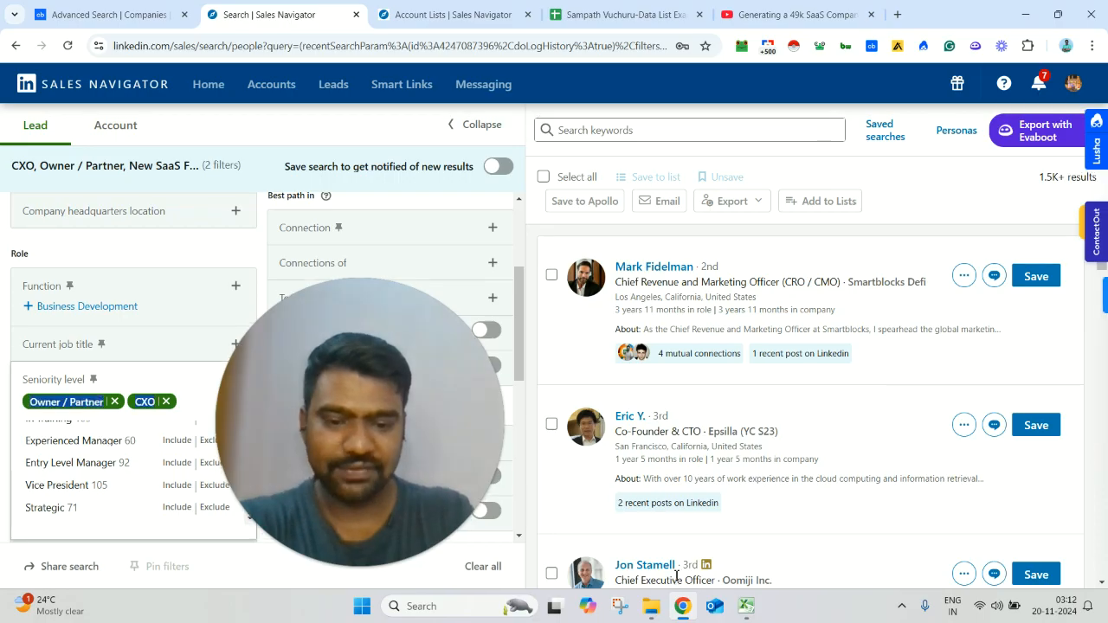
scroll(677, 578, down, 2)
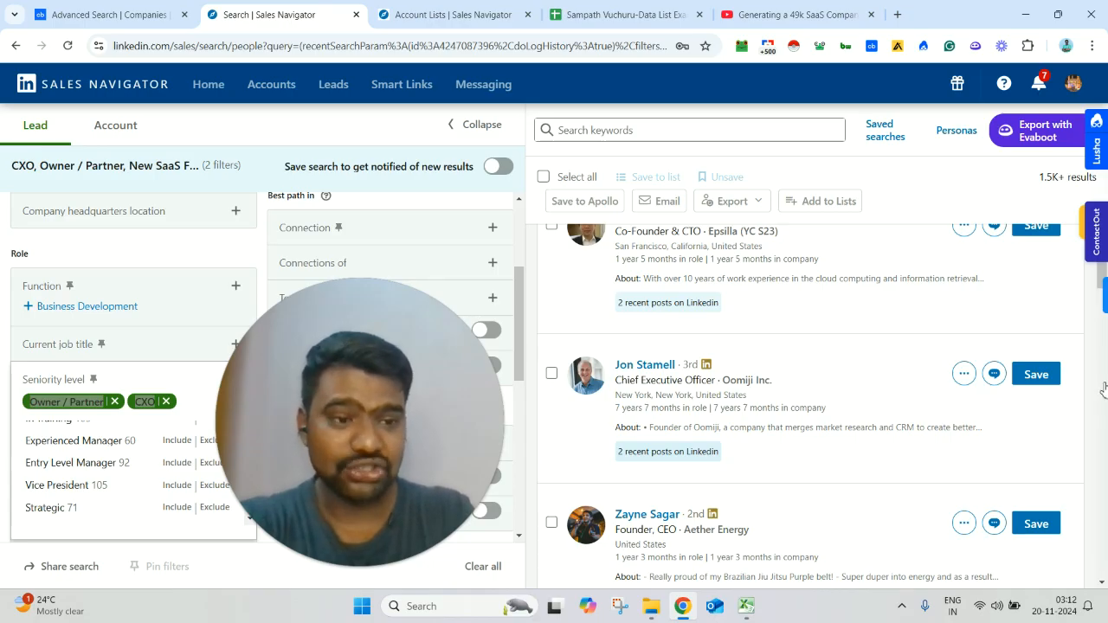
scroll(1104, 387, down, 3)
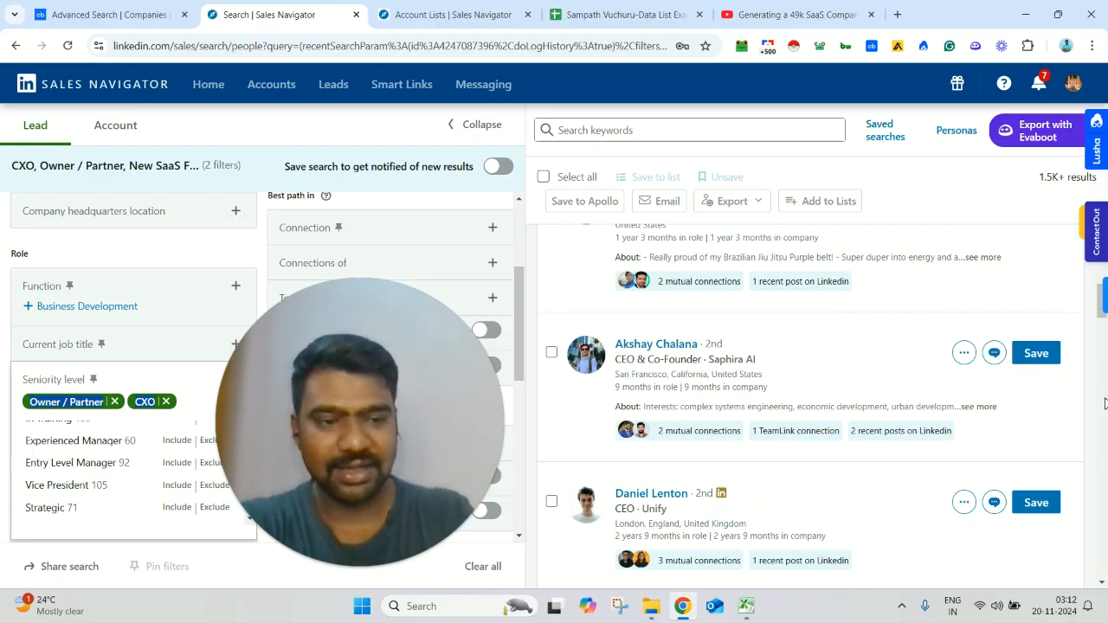
click(1101, 390)
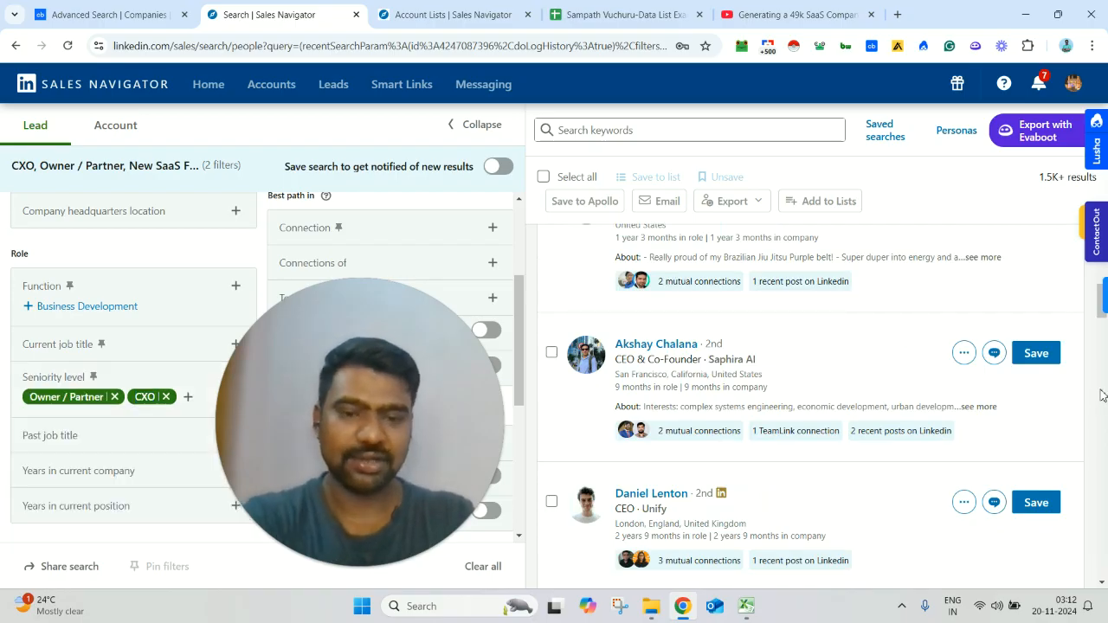
scroll(1102, 396, down, 2)
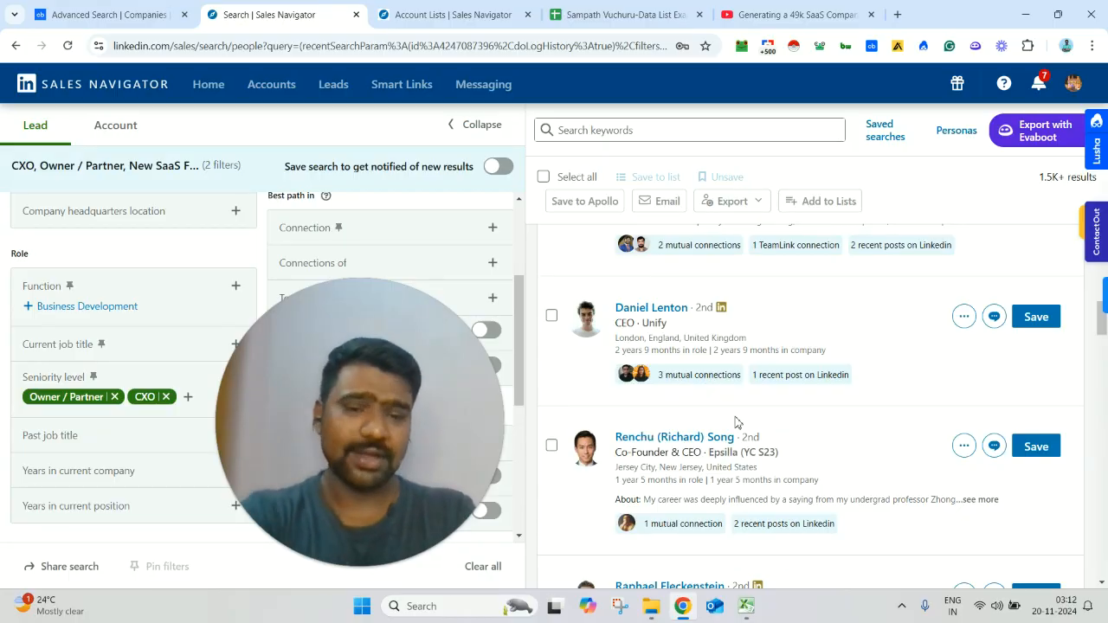
scroll(952, 405, down, 10)
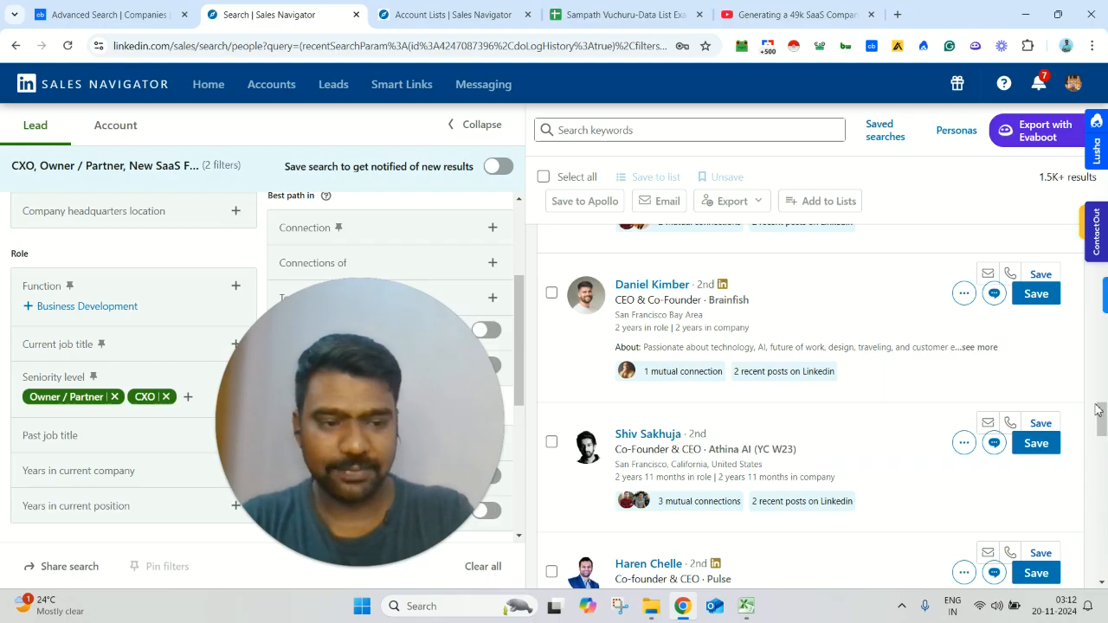
drag(1103, 430, 1103, 459)
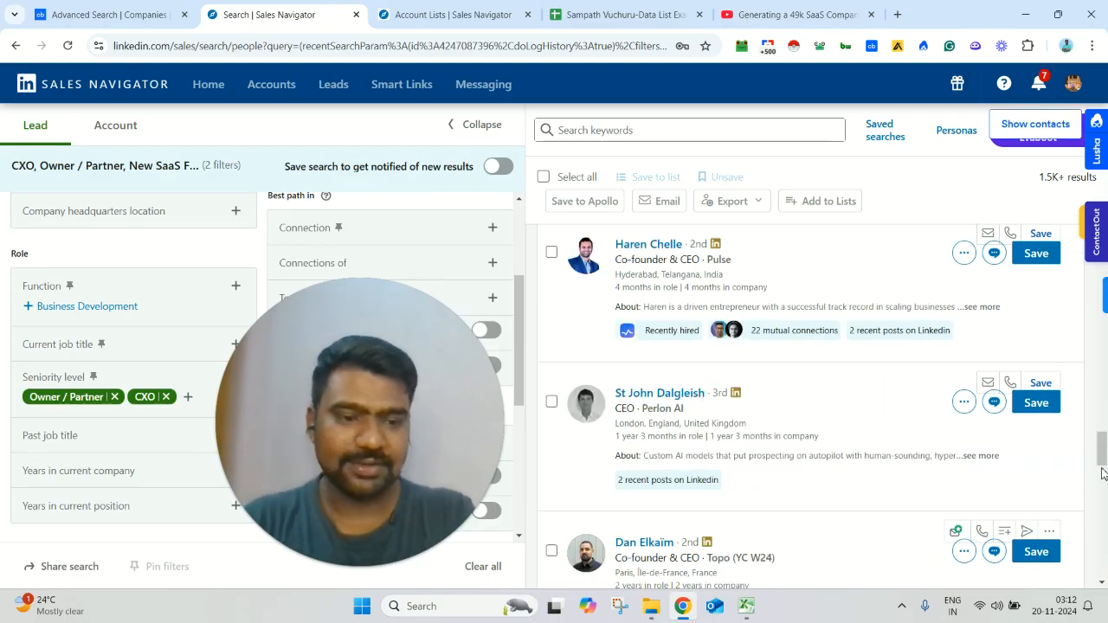
scroll(1103, 482, up, 2)
scroll(1103, 482, up, 5)
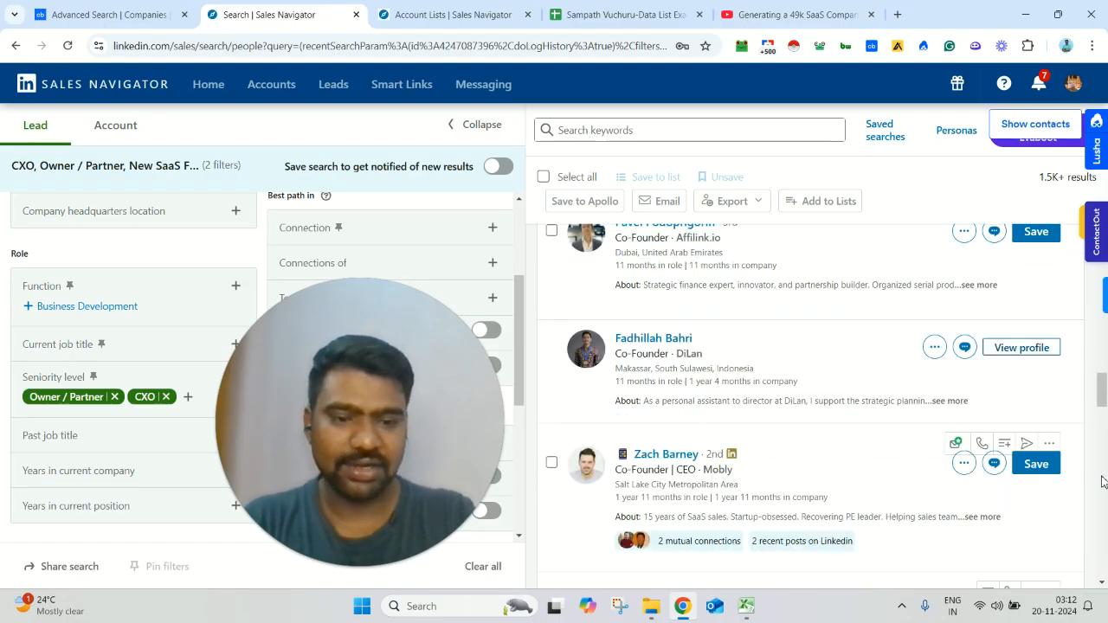
scroll(1103, 482, down, 20)
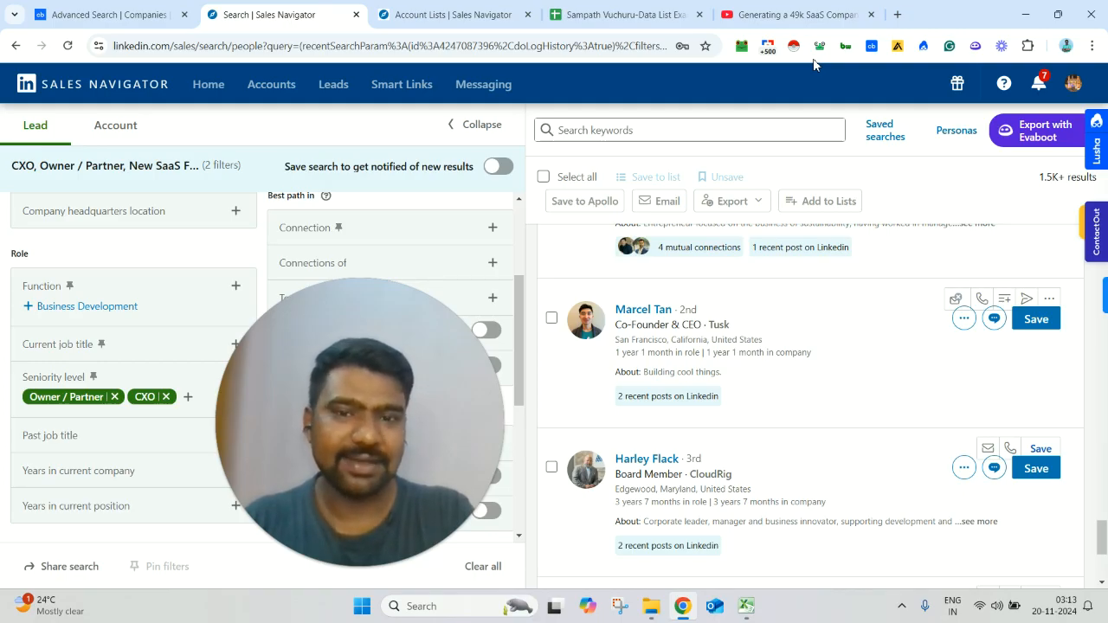
Step: Examine the contact details that Lusha and ContactOut offer for the filtered leads, closing each panel after viewing it
click(1096, 123)
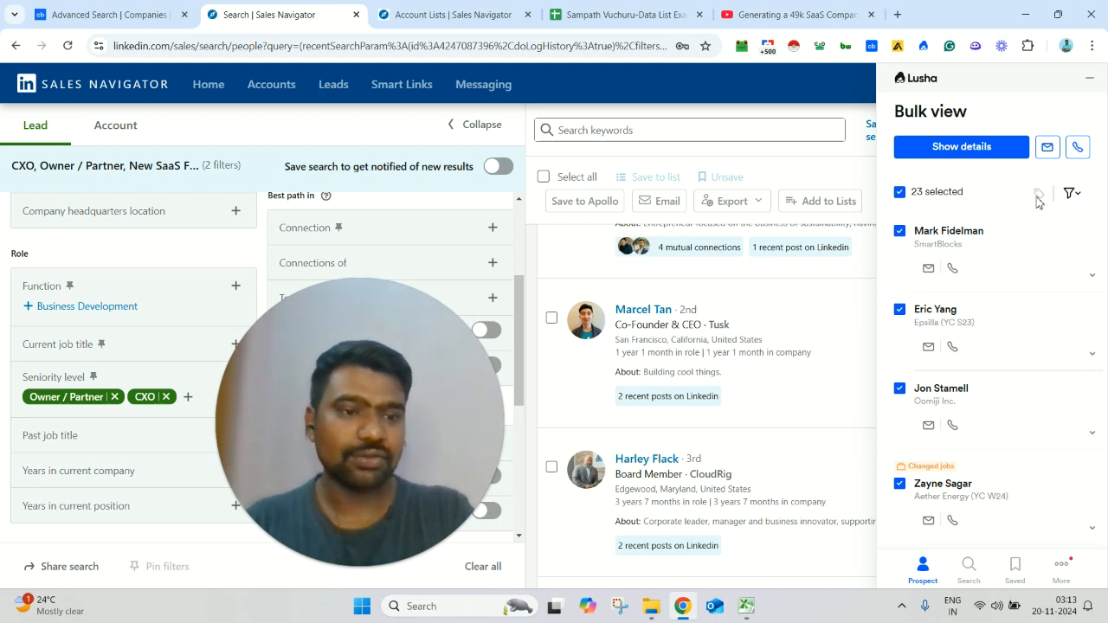
click(1091, 80)
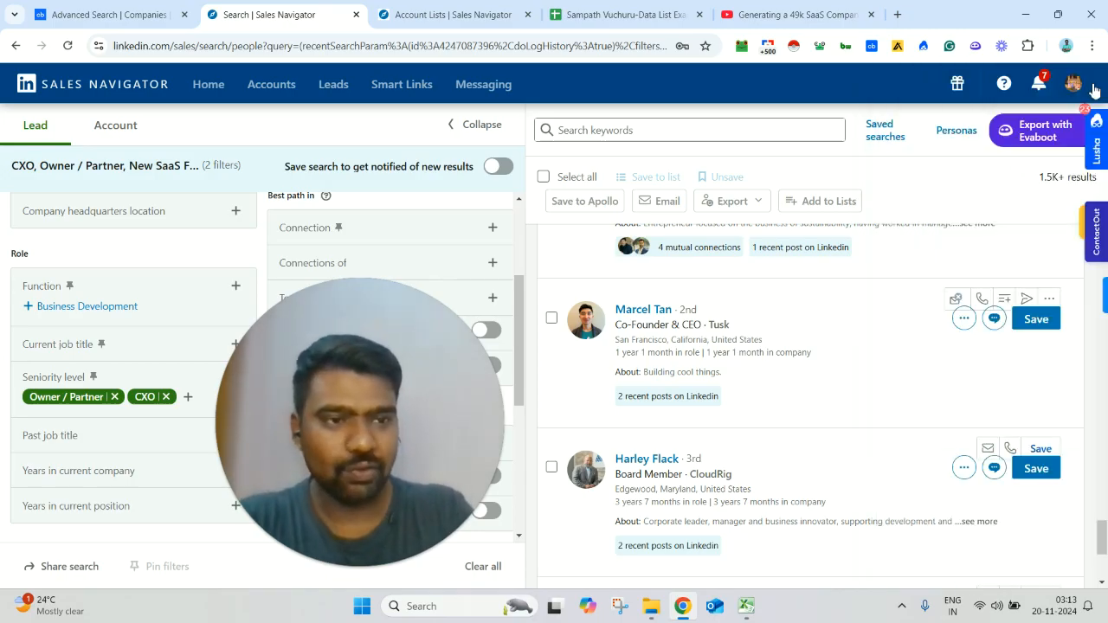
click(1097, 242)
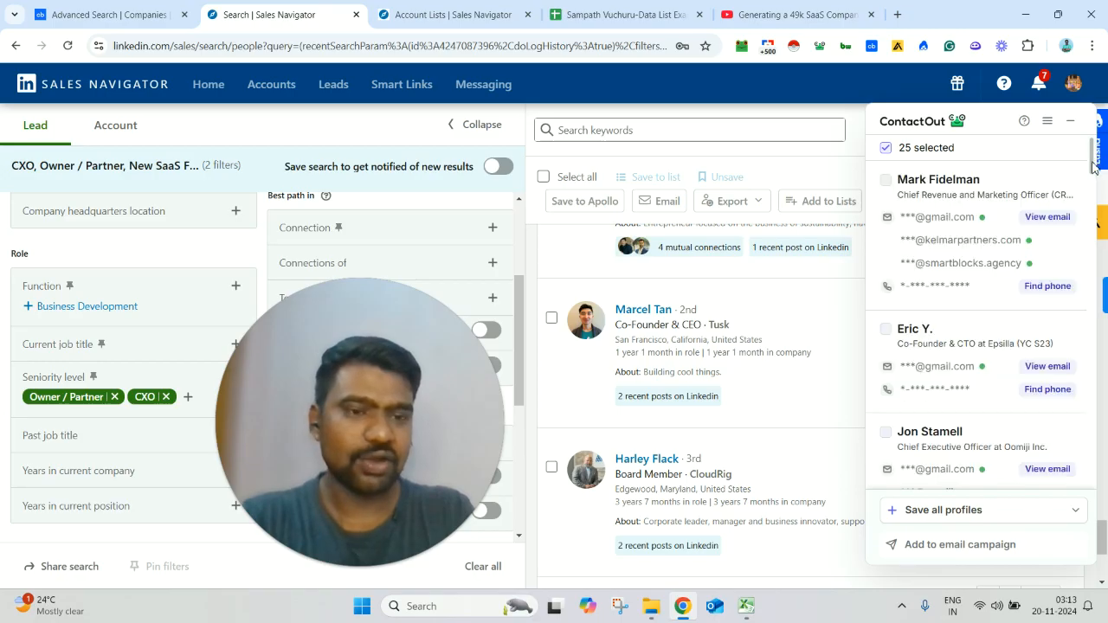
scroll(1093, 169, down, 5)
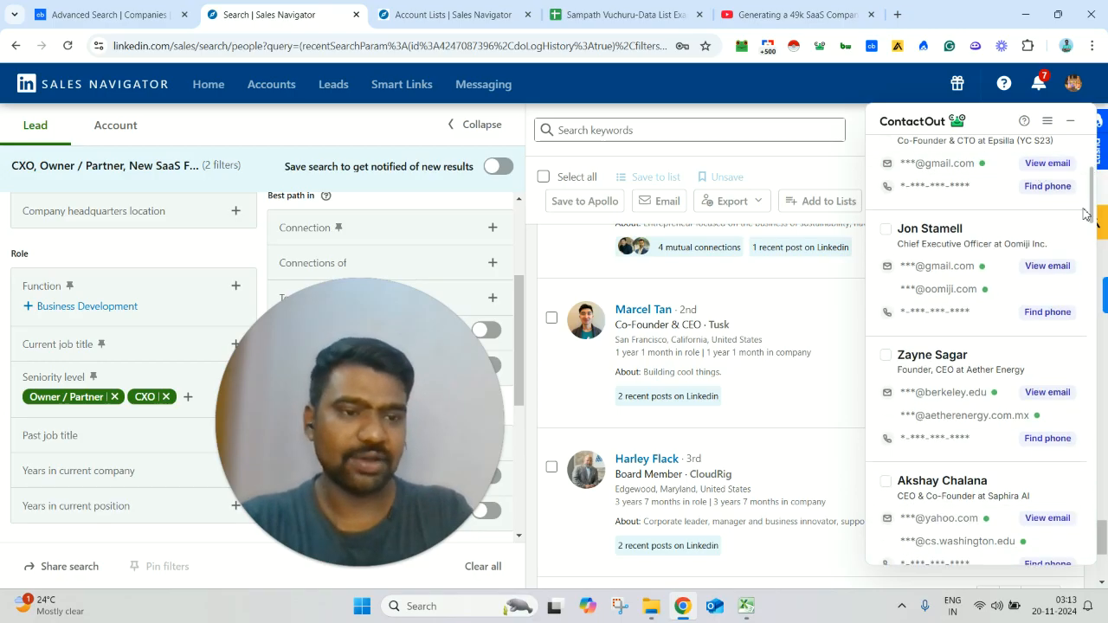
drag(1092, 210, 1084, 188)
click(1071, 122)
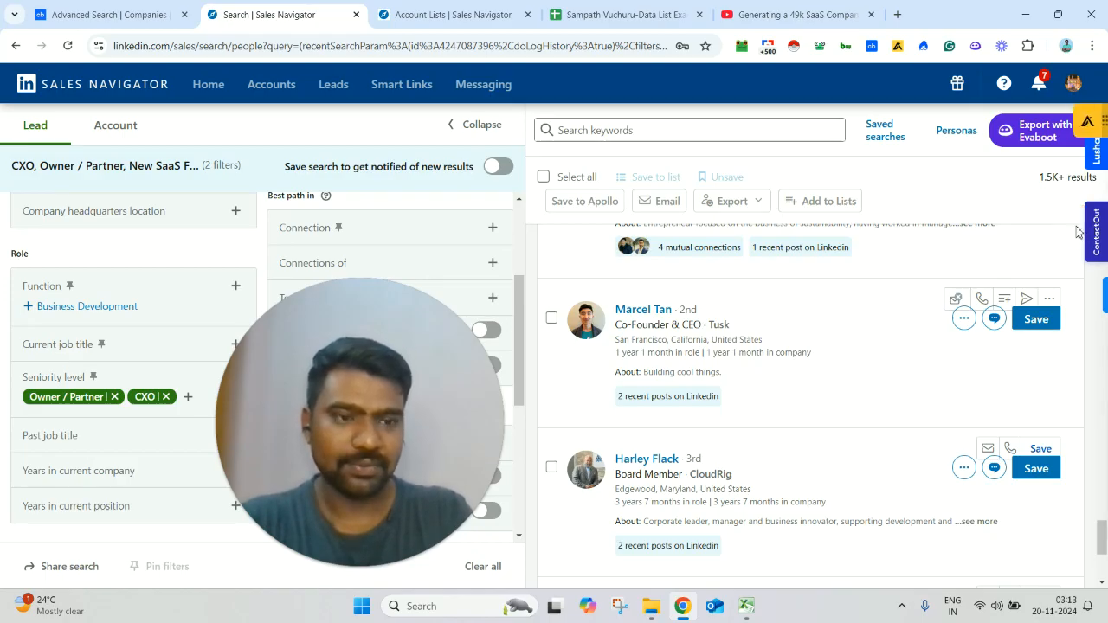
Step: Select all leads on the current results page, close the Apollo.io panel, and clear the lead selection
click(543, 178)
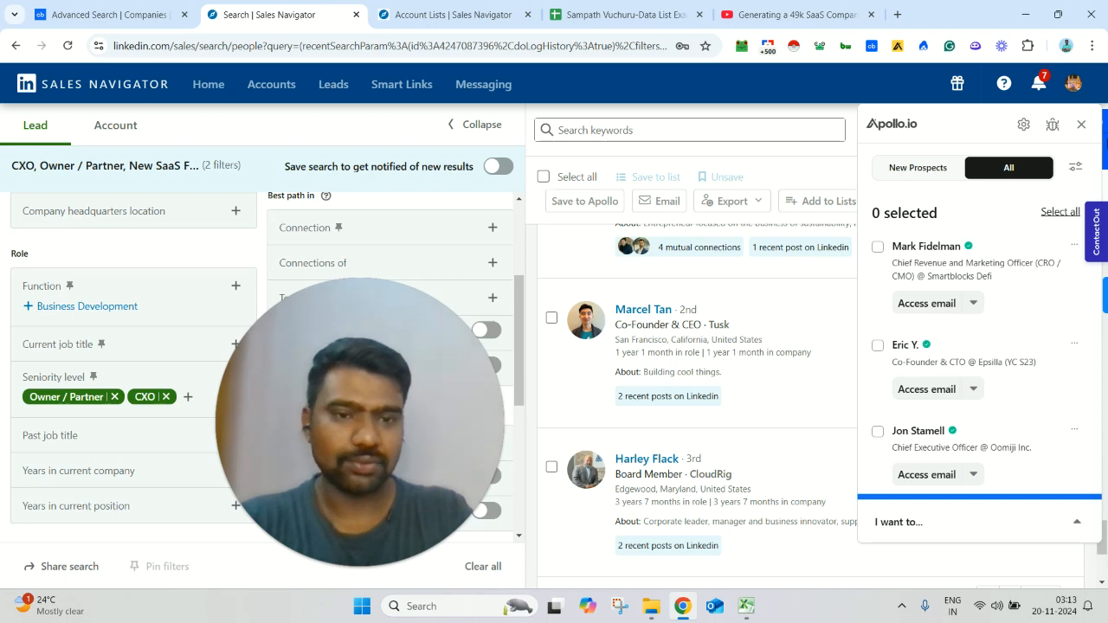
click(1077, 125)
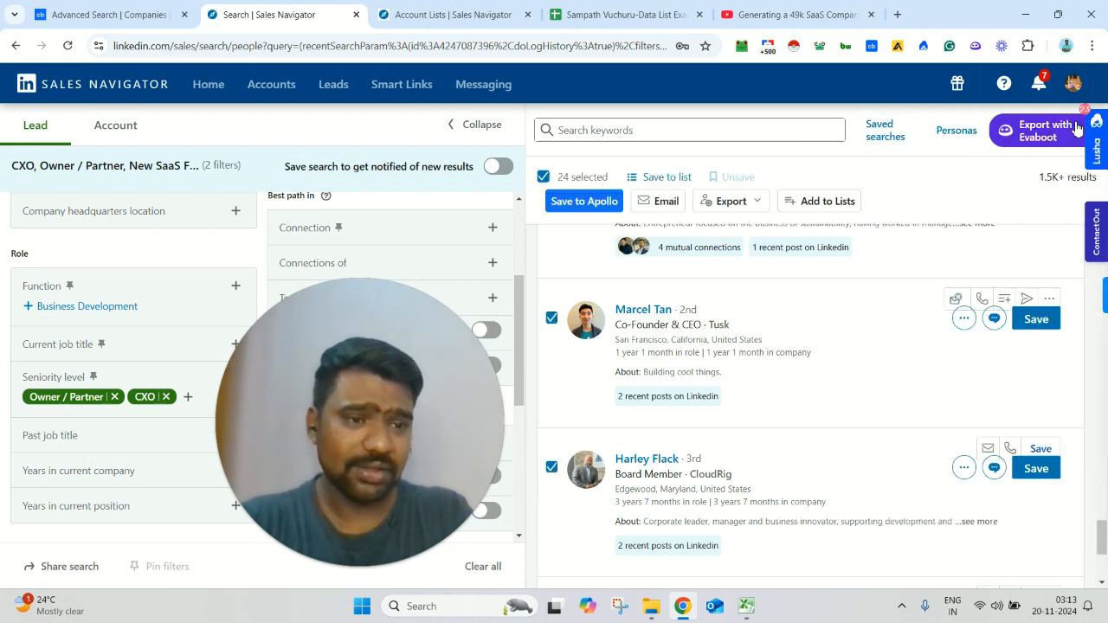
click(544, 177)
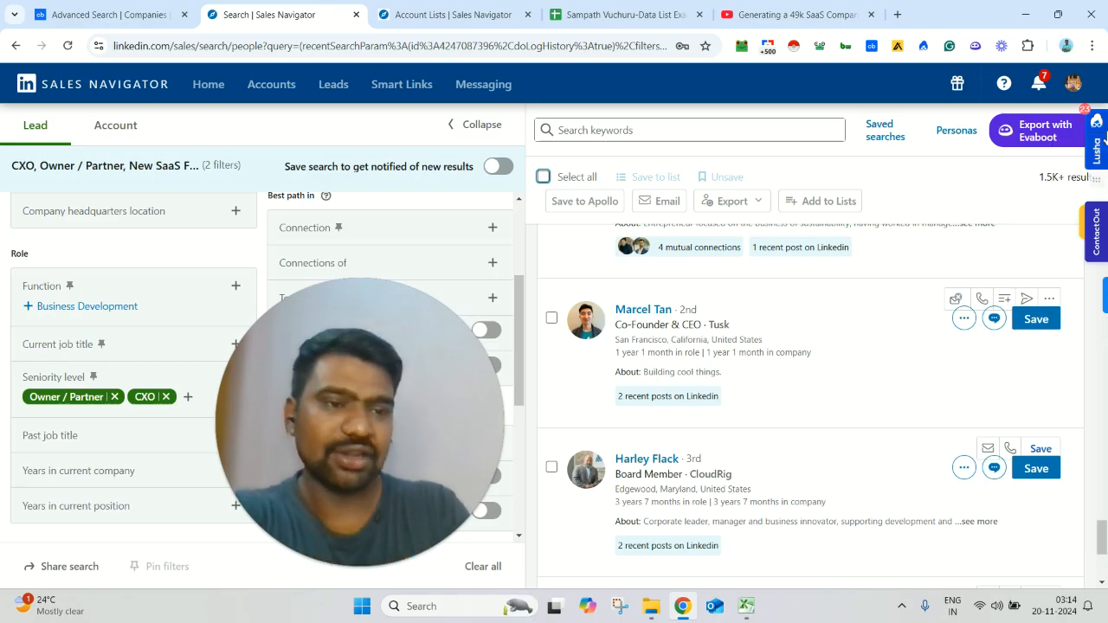
Step: Check the option for showing phone numbers in Lusha's bulk view of the leads, and close the panel
click(1097, 171)
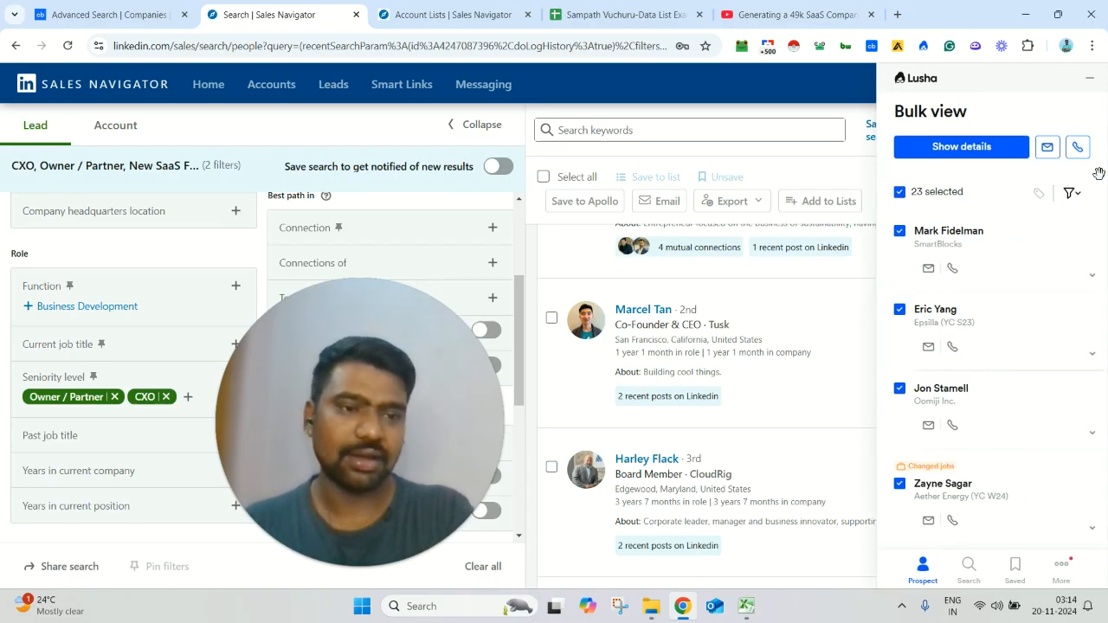
click(1093, 78)
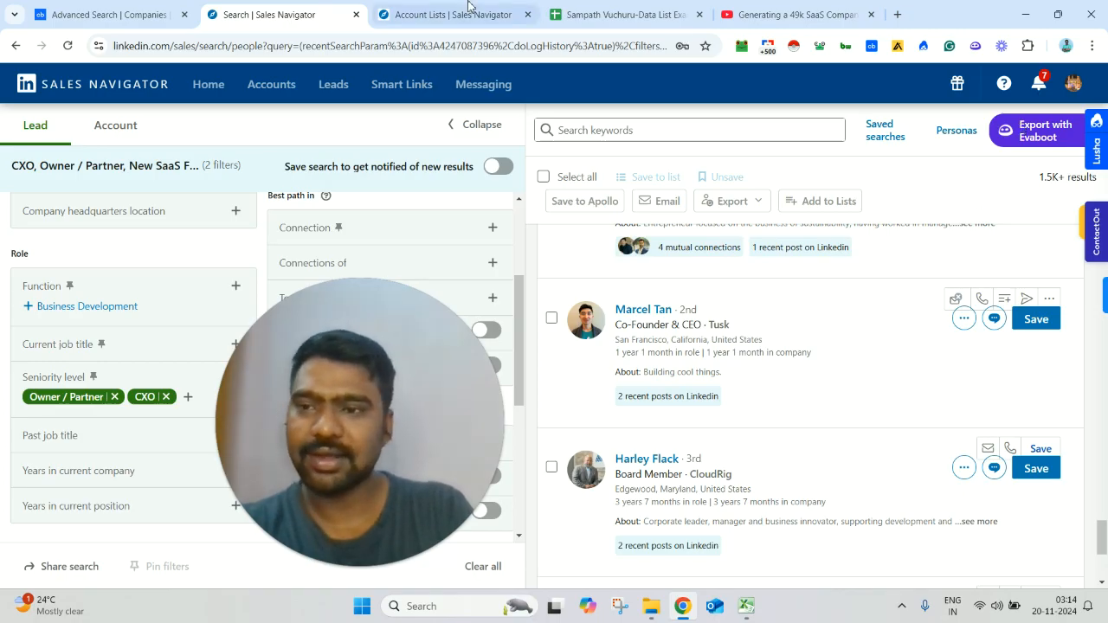
Step: Return to the Crunchbase company search, dismiss the export dialog, and review the custom date range filter
click(76, 8)
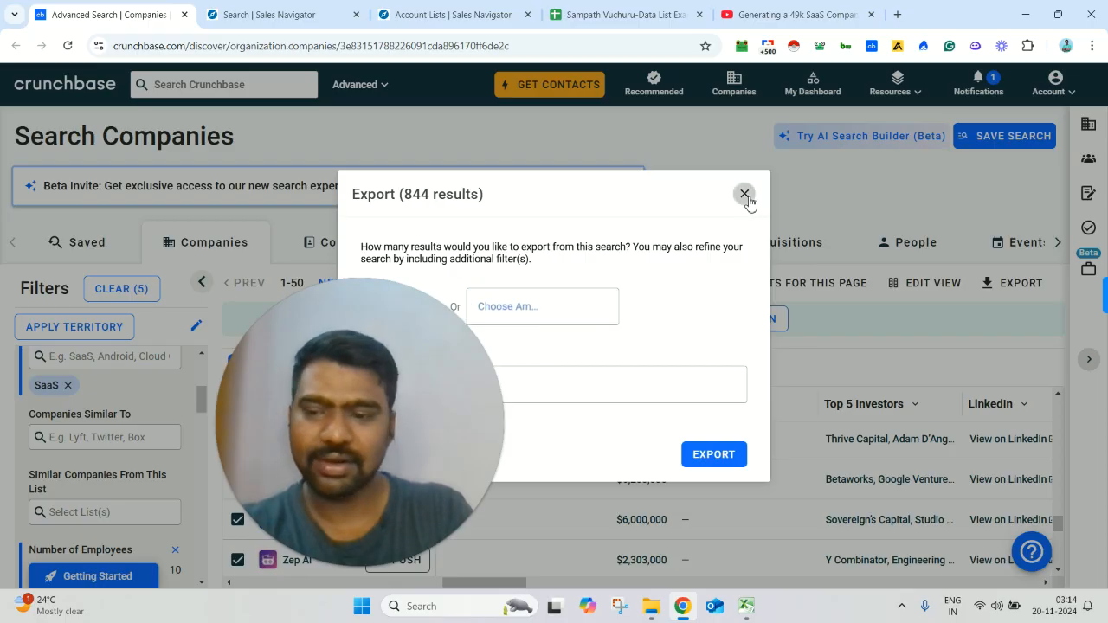
click(745, 195)
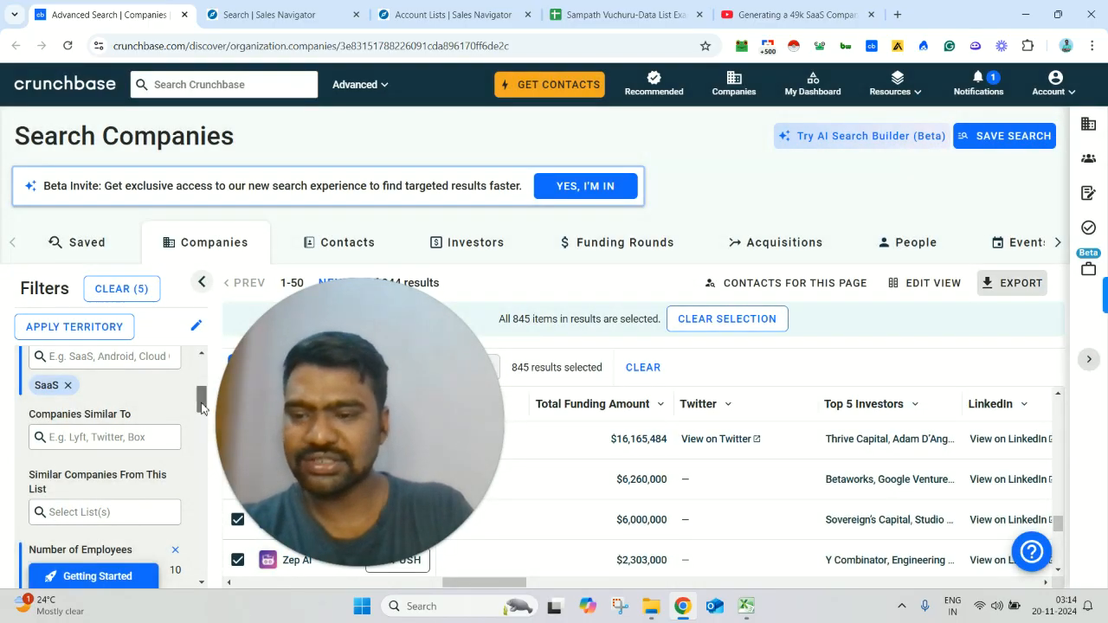
drag(202, 403, 207, 451)
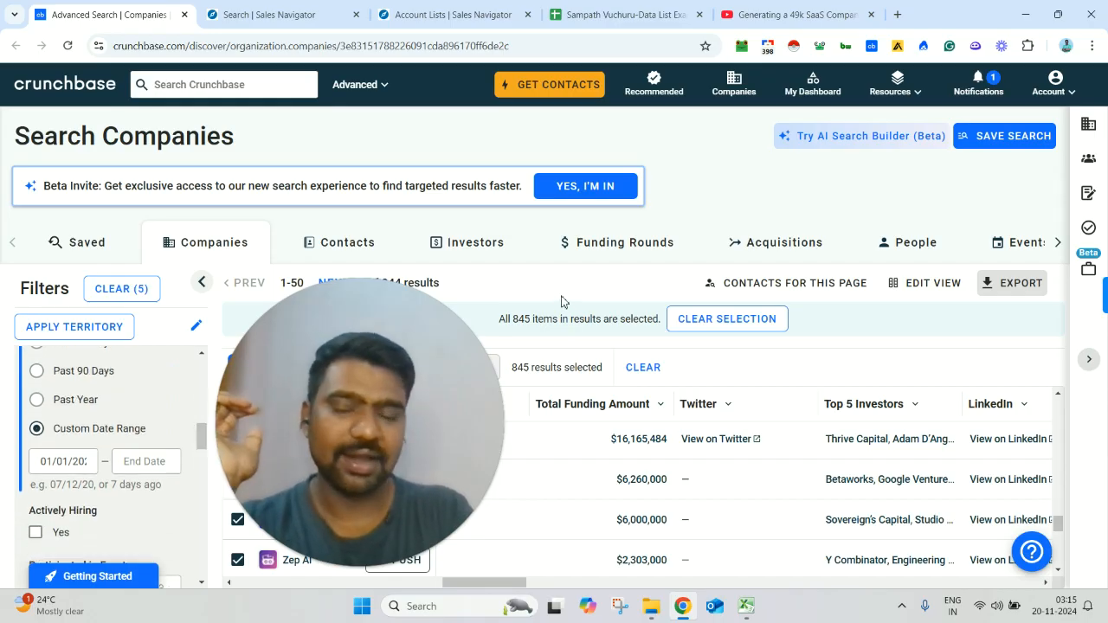
Step: Review the uploaded account lists in Sales Navigator and check the number of results in the filtered lead search
click(273, 15)
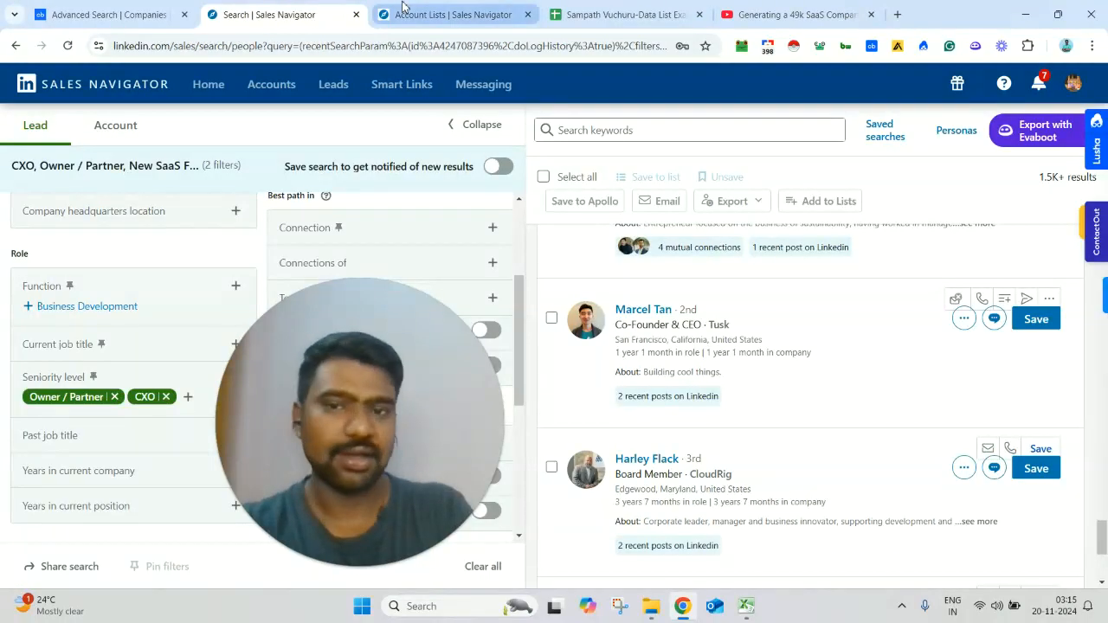
click(433, 14)
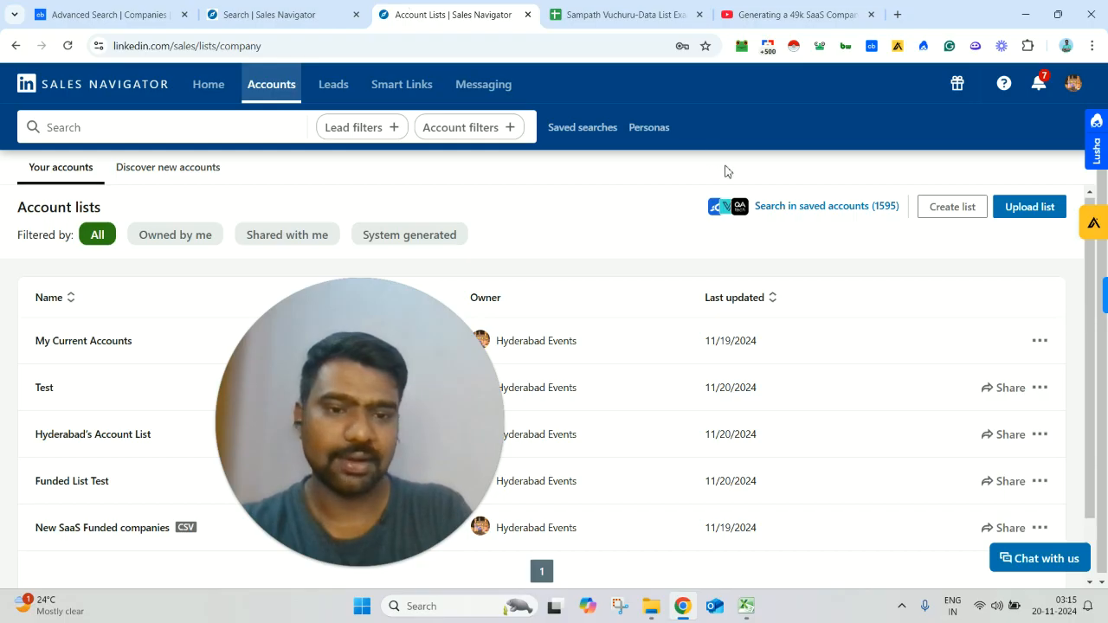
click(360, 7)
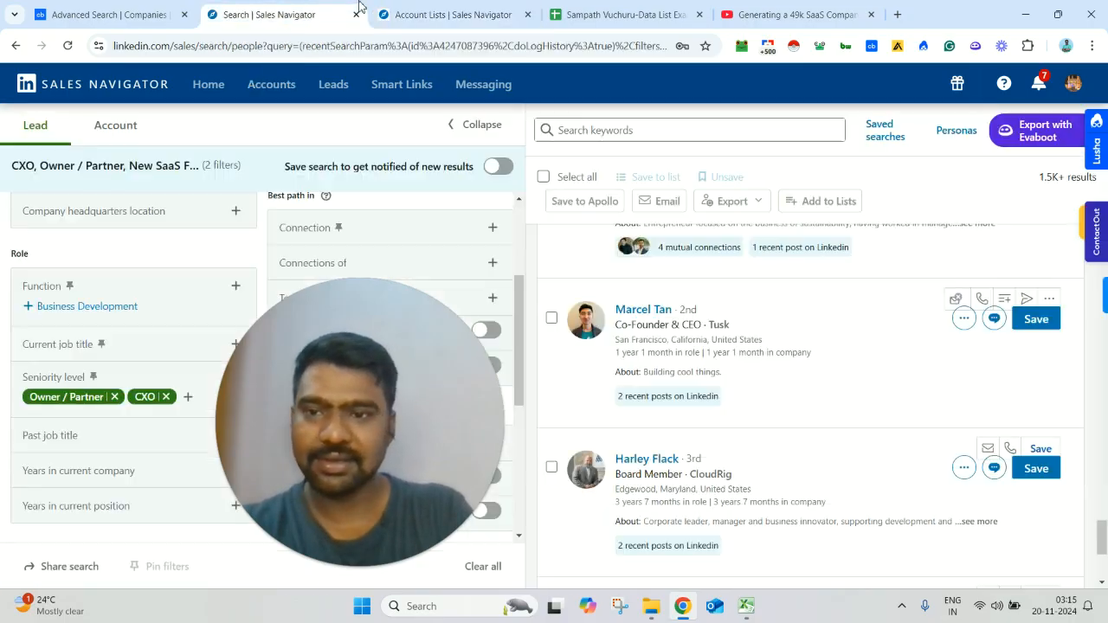
triple_click(1065, 178)
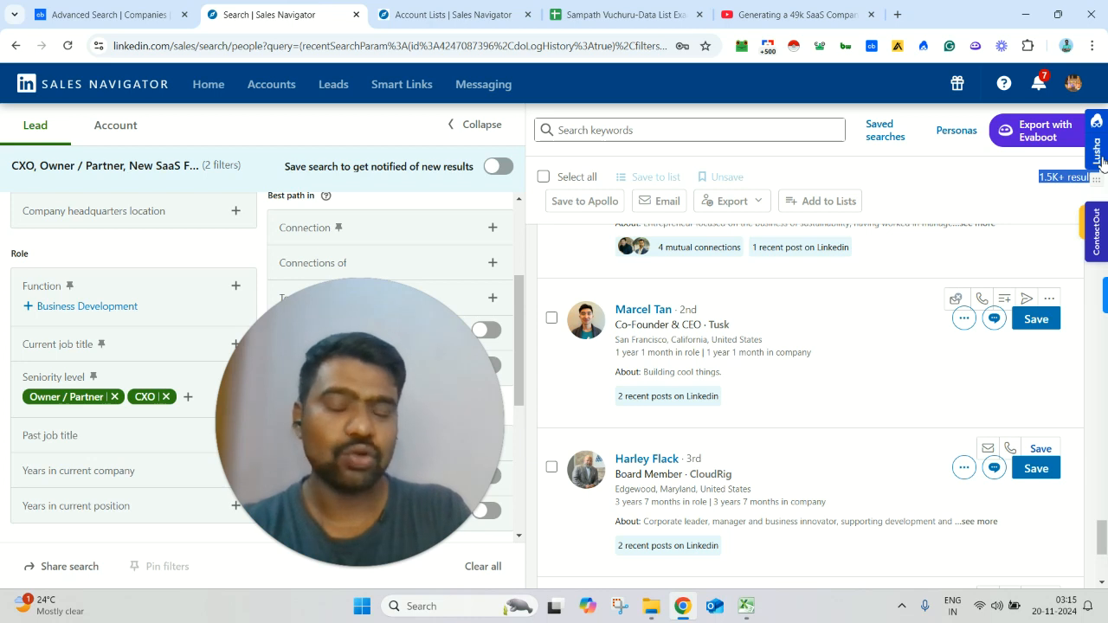
click(997, 205)
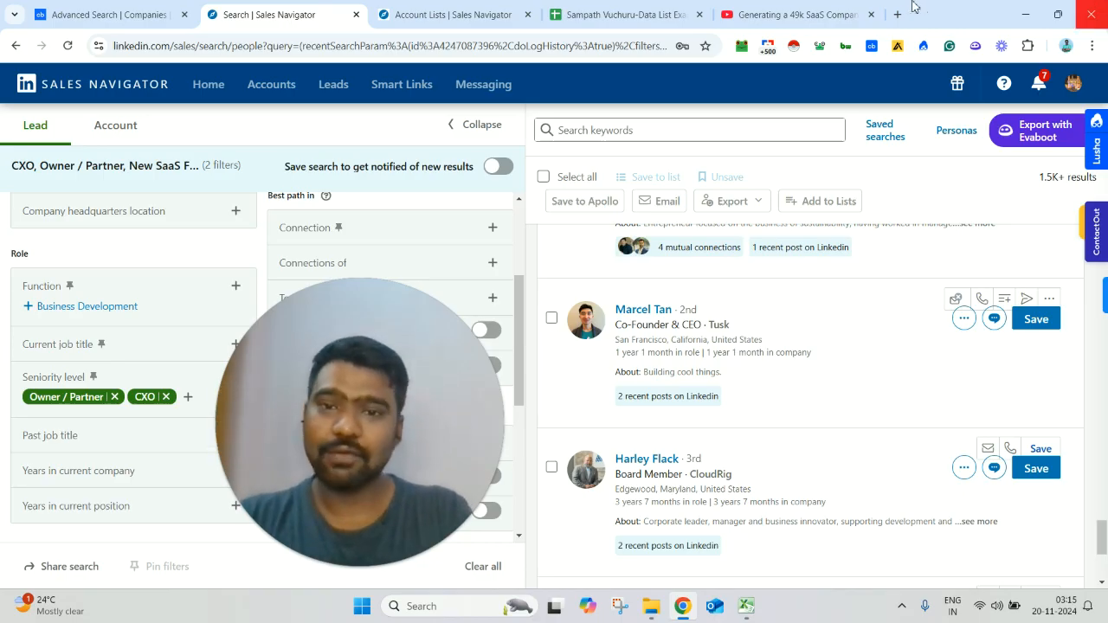
Step: Switch to the YouTube video about the 49k SaaS companies report and examine the services and contact details in its description
click(801, 15)
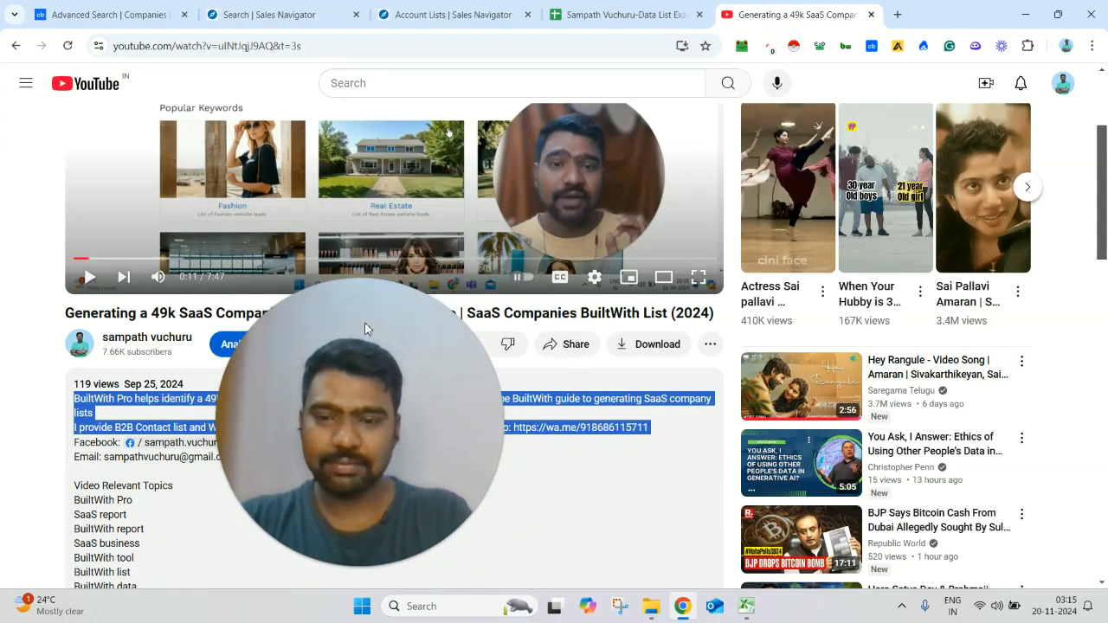
drag(364, 320, 811, 304)
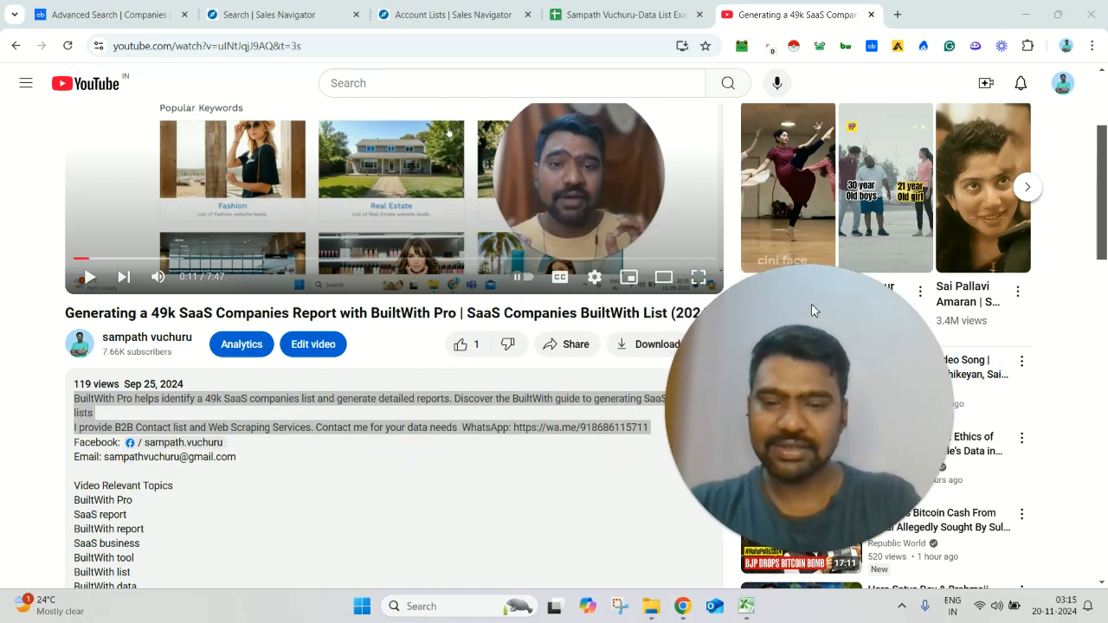
triple_click(368, 422)
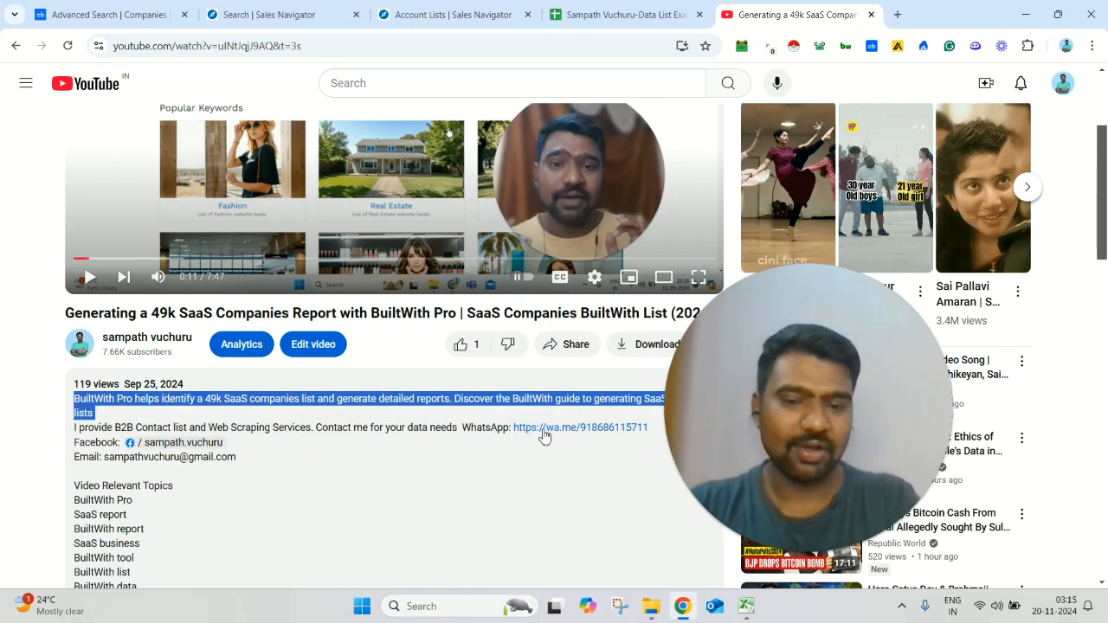
click(435, 440)
Step: Browse the list of sheets in the Data List Example spreadsheet in Google Sheets, and return to the YouTube video
click(616, 8)
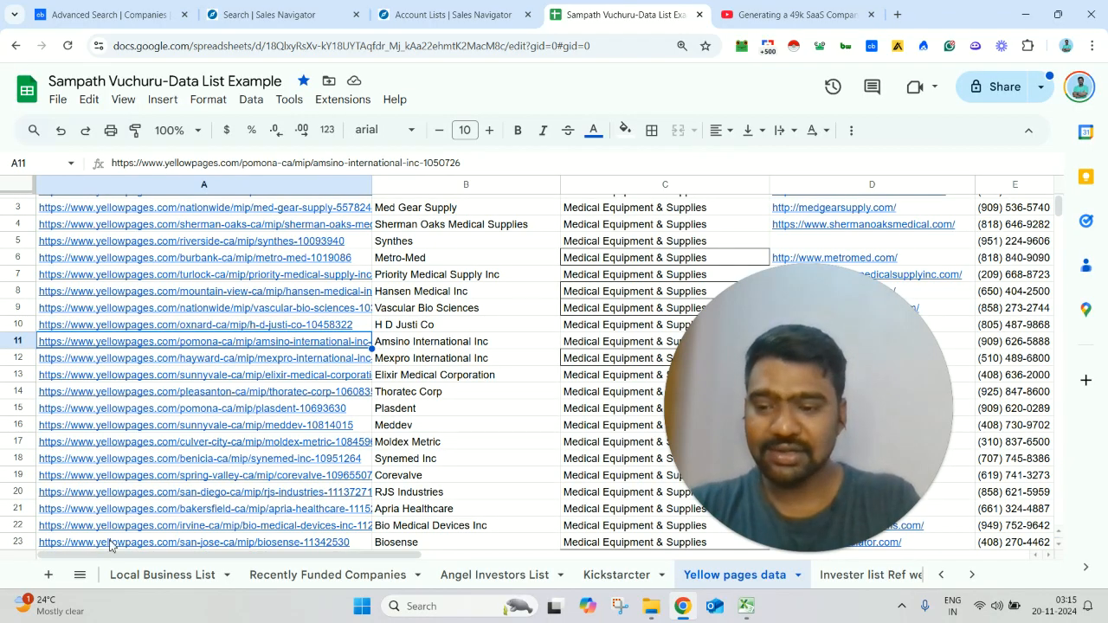
click(80, 575)
scroll(288, 455, up, 3)
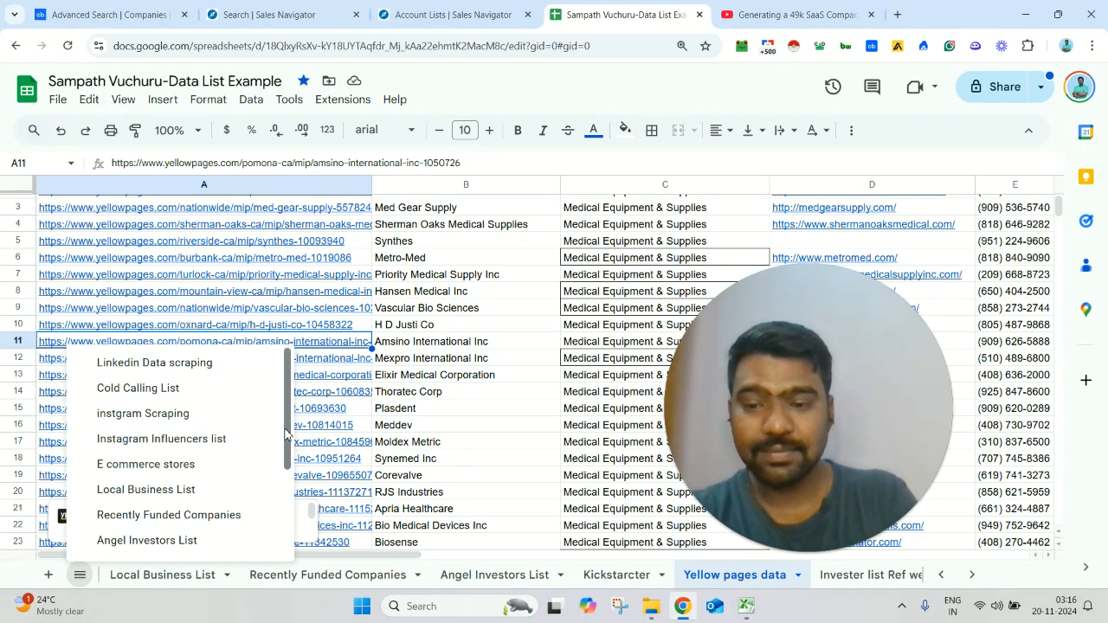
scroll(293, 470, down, 1)
scroll(292, 470, down, 1)
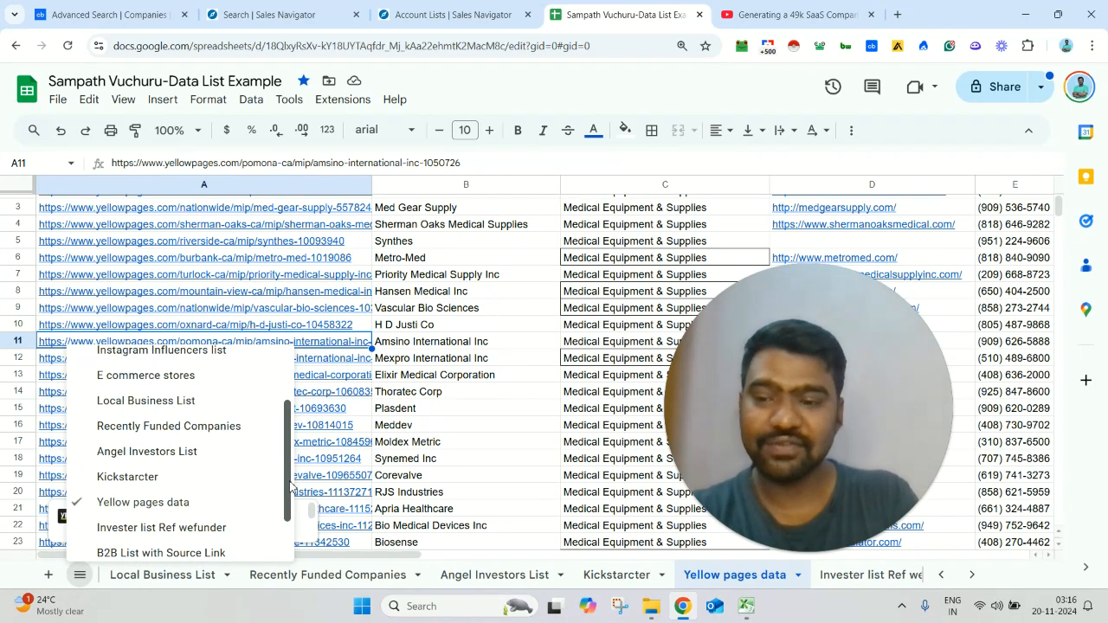
scroll(290, 489, down, 1)
drag(288, 491, 289, 506)
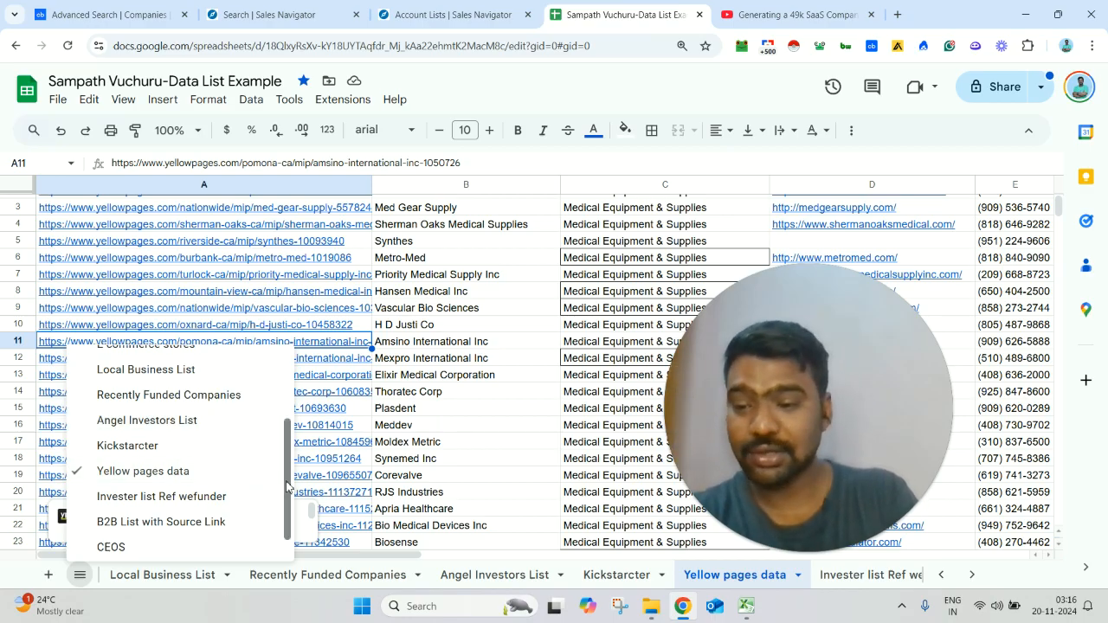
drag(288, 494, 290, 507)
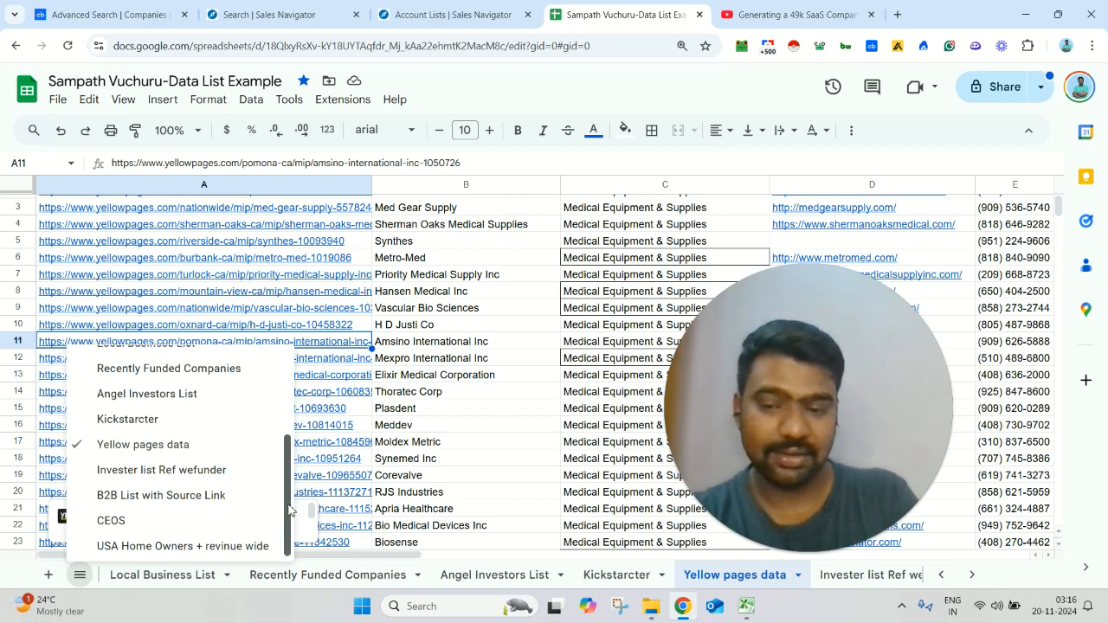
click(402, 389)
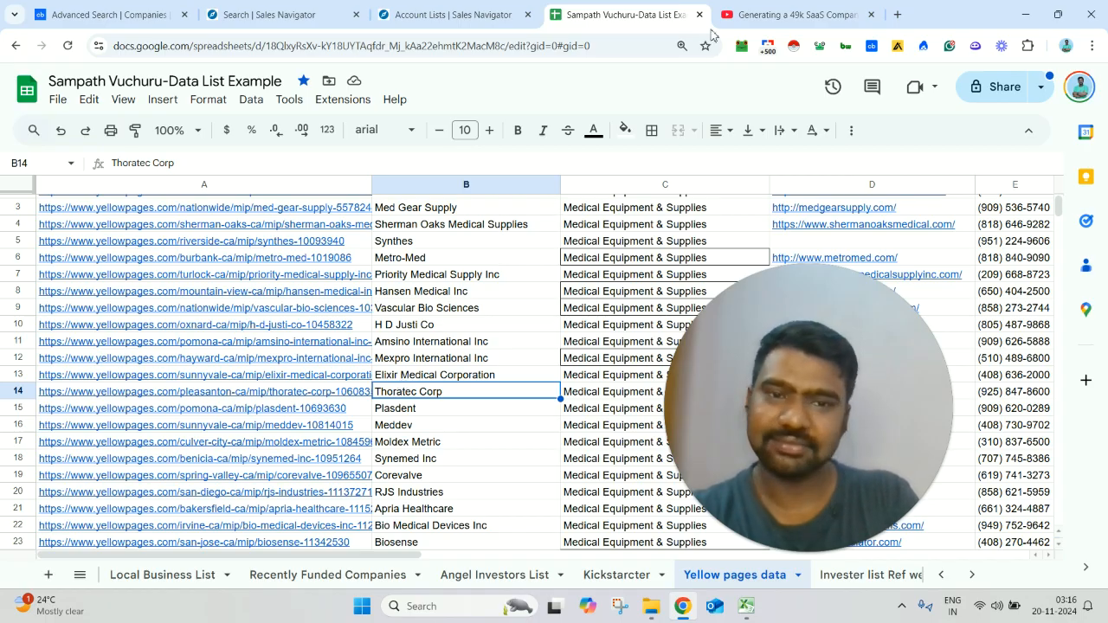
click(740, 13)
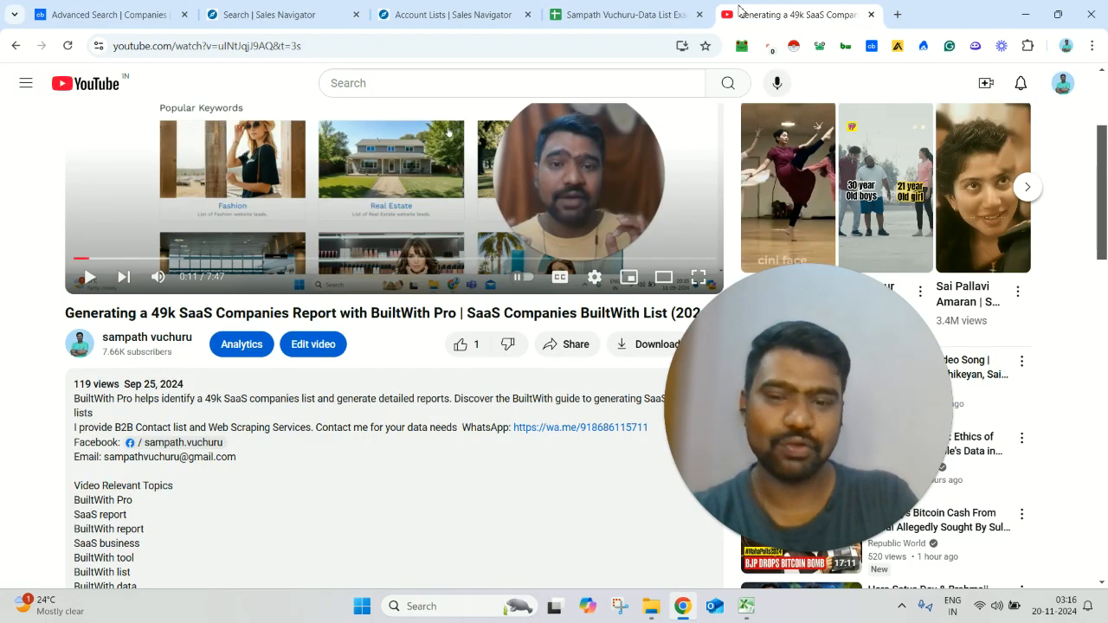